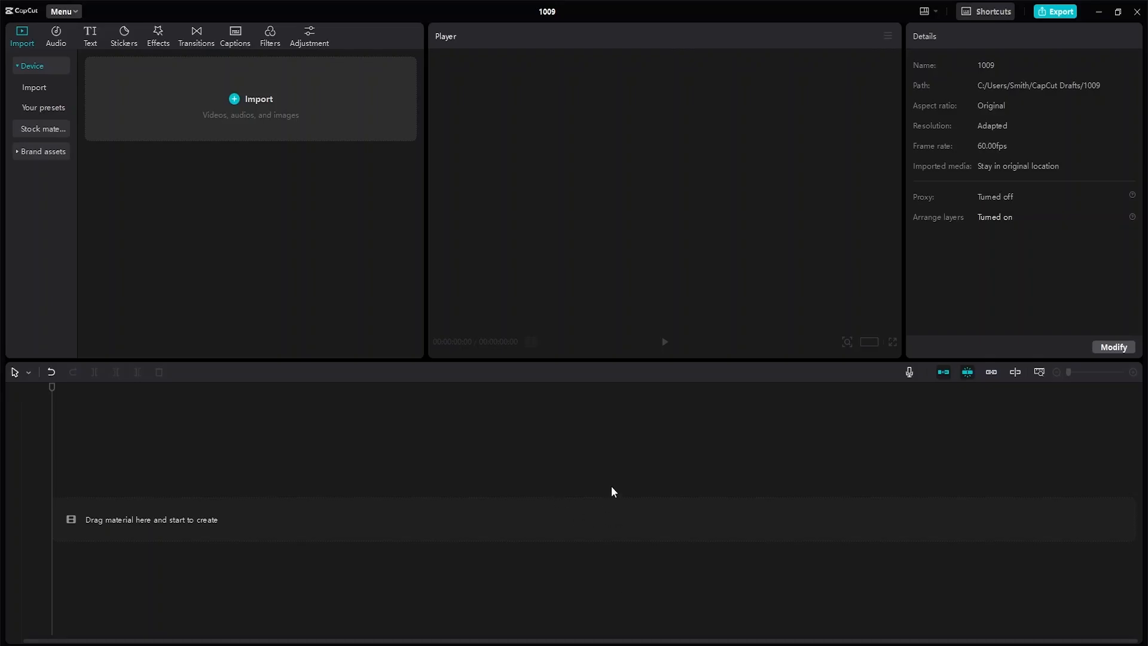
- Import the clips 19090734-uhd_3840_2160_25fps.mp4 and 20444835-hd_1920_1080_30fps.mp4 from the Advance Capcut Tutorial Resource File folder
{"action": "left_click", "coordinate": [236, 98]}
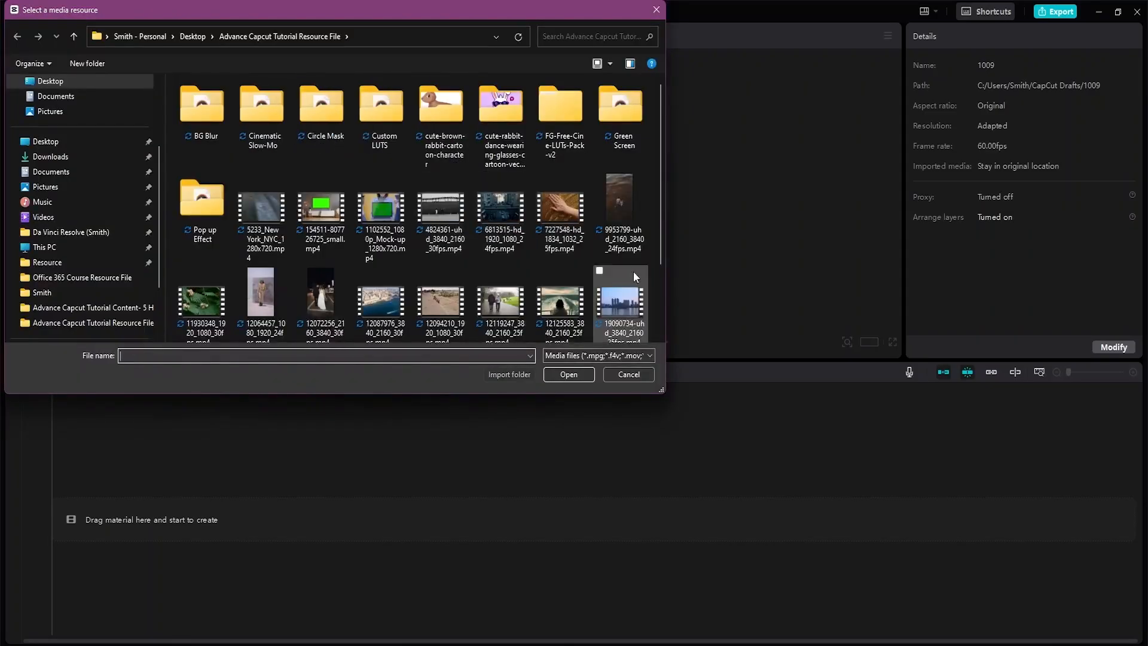
{"action": "scroll", "coordinate": [526, 235], "scroll_direction": "down", "scroll_amount": 2}
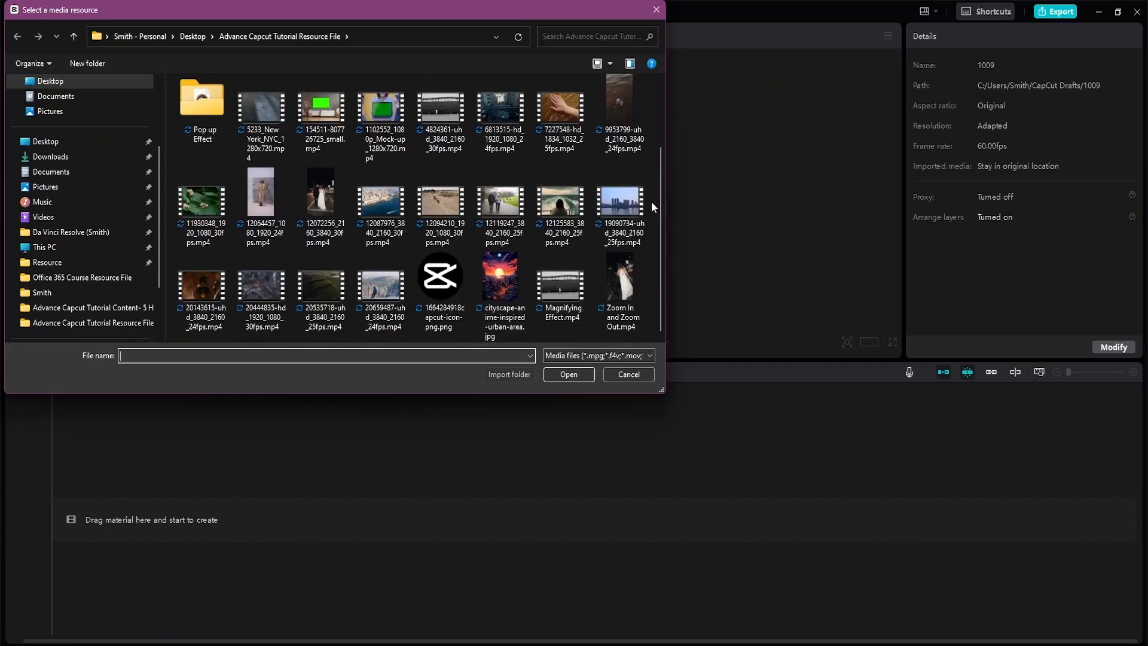
{"action": "left_click", "coordinate": [624, 215]}
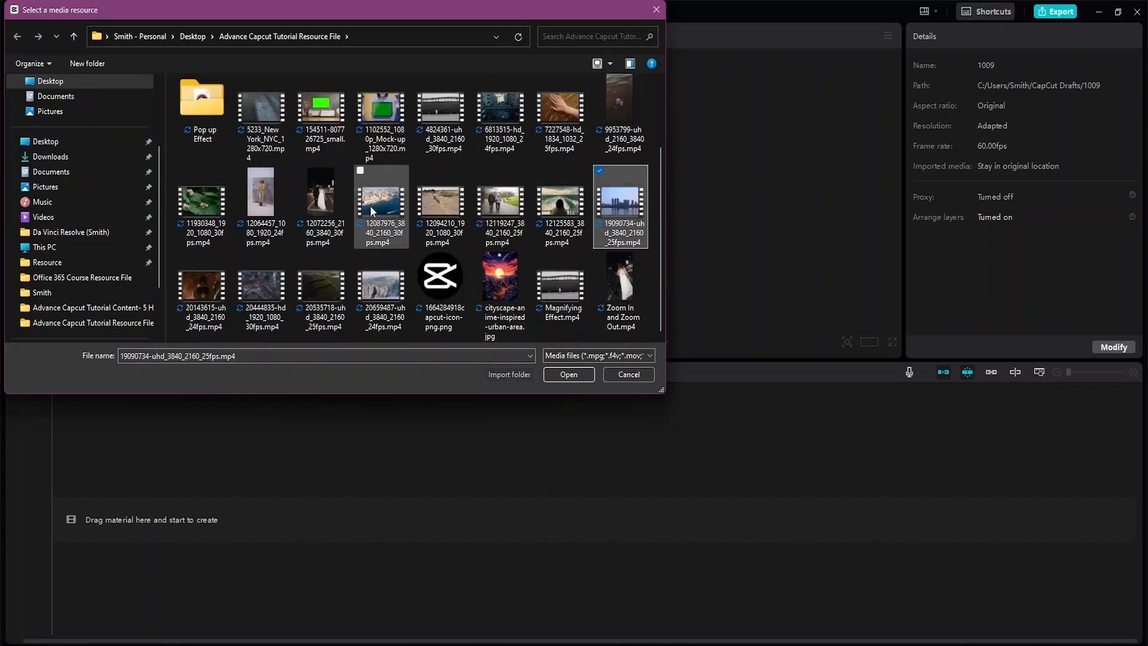
{"action": "left_click", "coordinate": [263, 286], "text": "ctrl"}
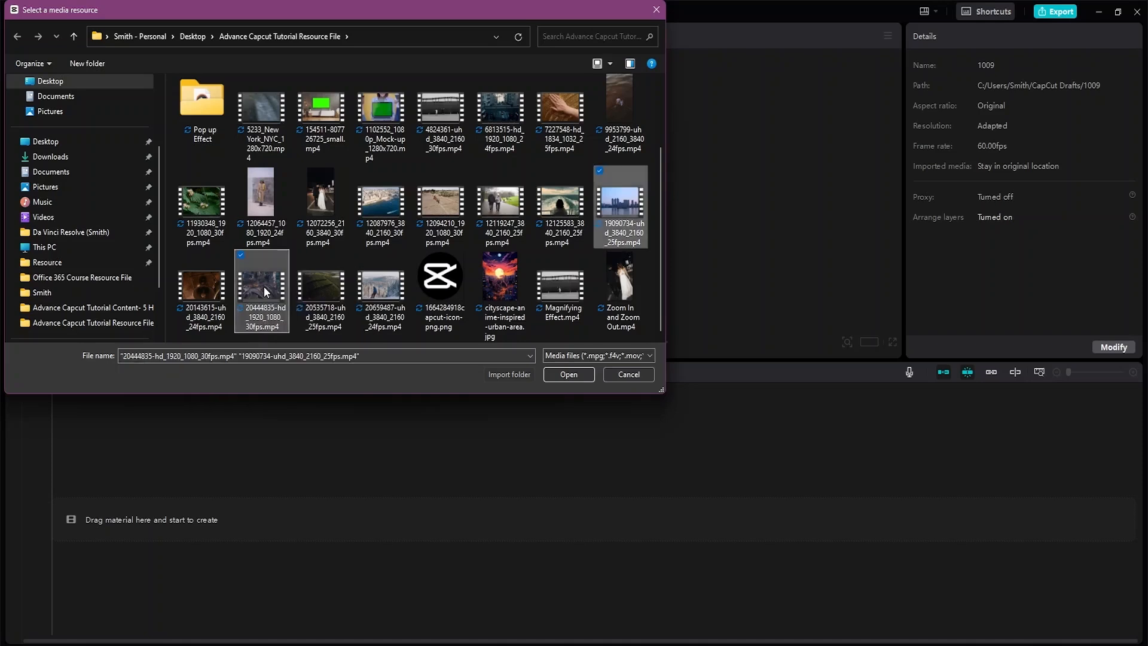
{"action": "left_click", "coordinate": [578, 374]}
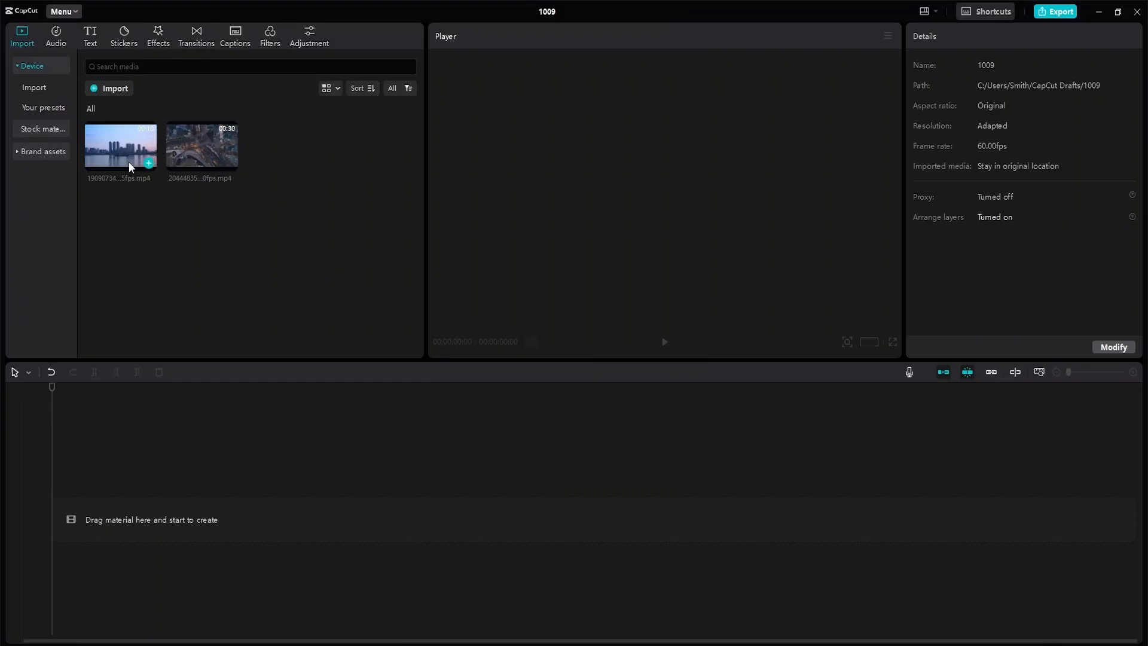
- Place the skyline clip on the main track and the aerial traffic clip on the track above it, both starting at 00:00
{"action": "mouse_move", "coordinate": [139, 166]}
{"action": "left_click", "coordinate": [120, 151]}
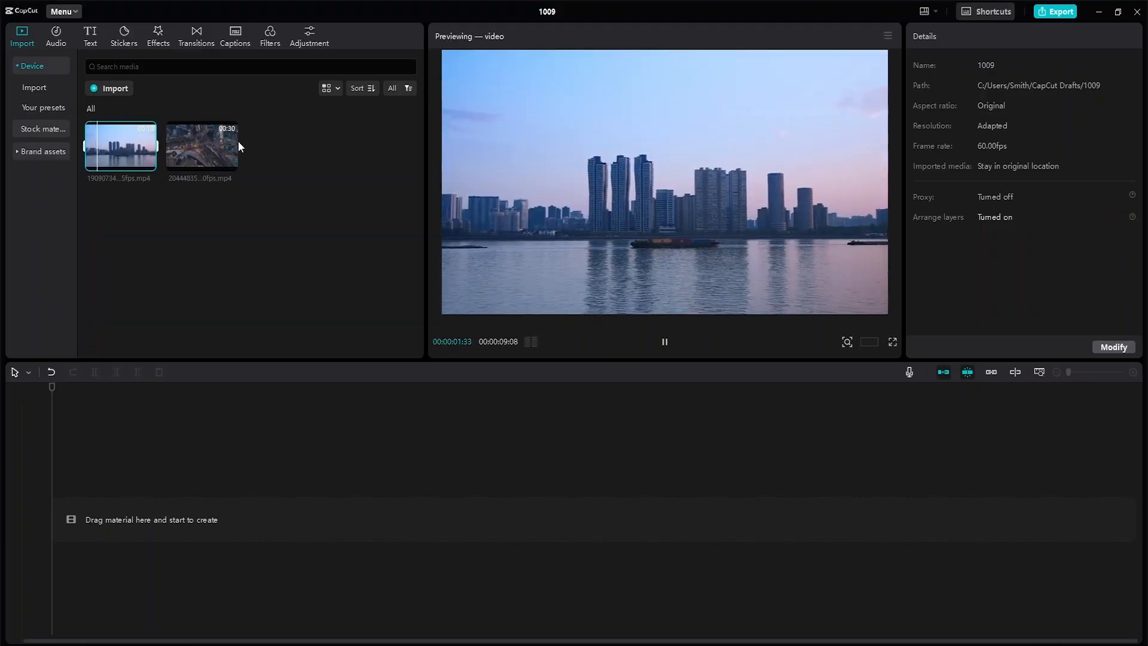
{"action": "left_click", "coordinate": [195, 149]}
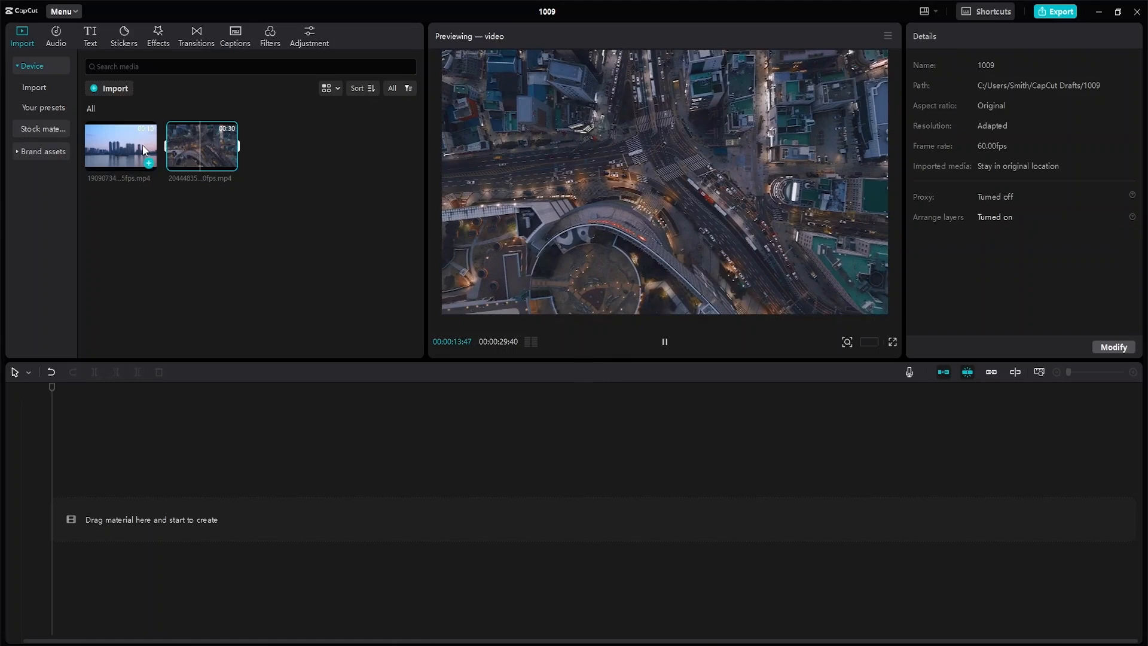
{"action": "left_click_drag", "start_coordinate": [142, 144], "coordinate": [108, 514]}
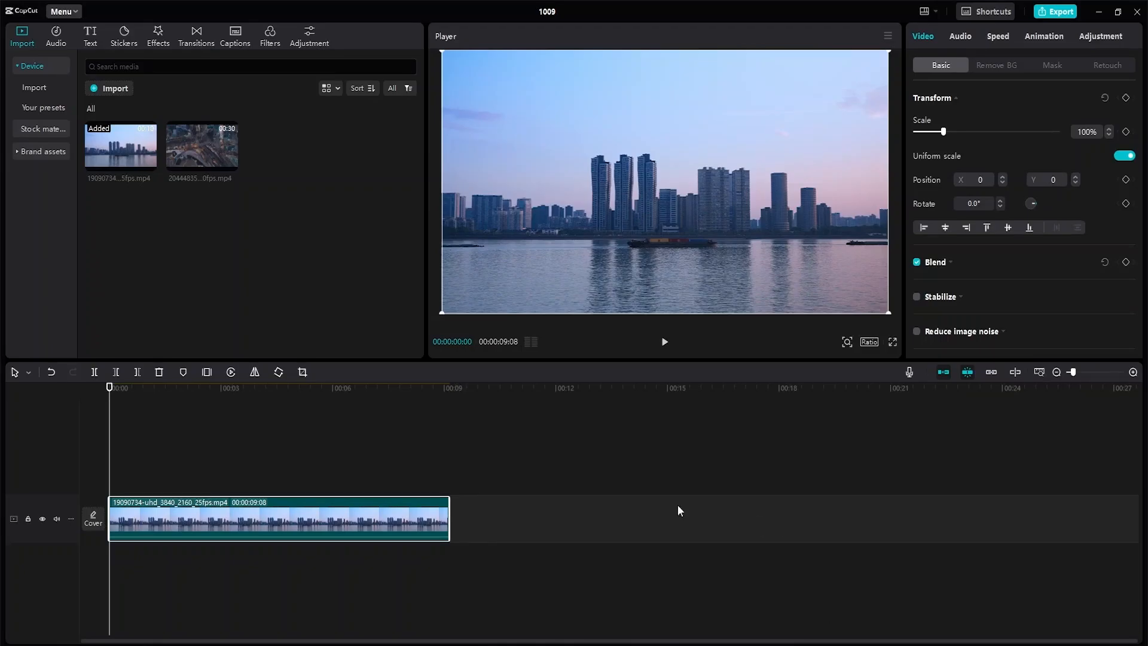
{"action": "left_click", "coordinate": [208, 155]}
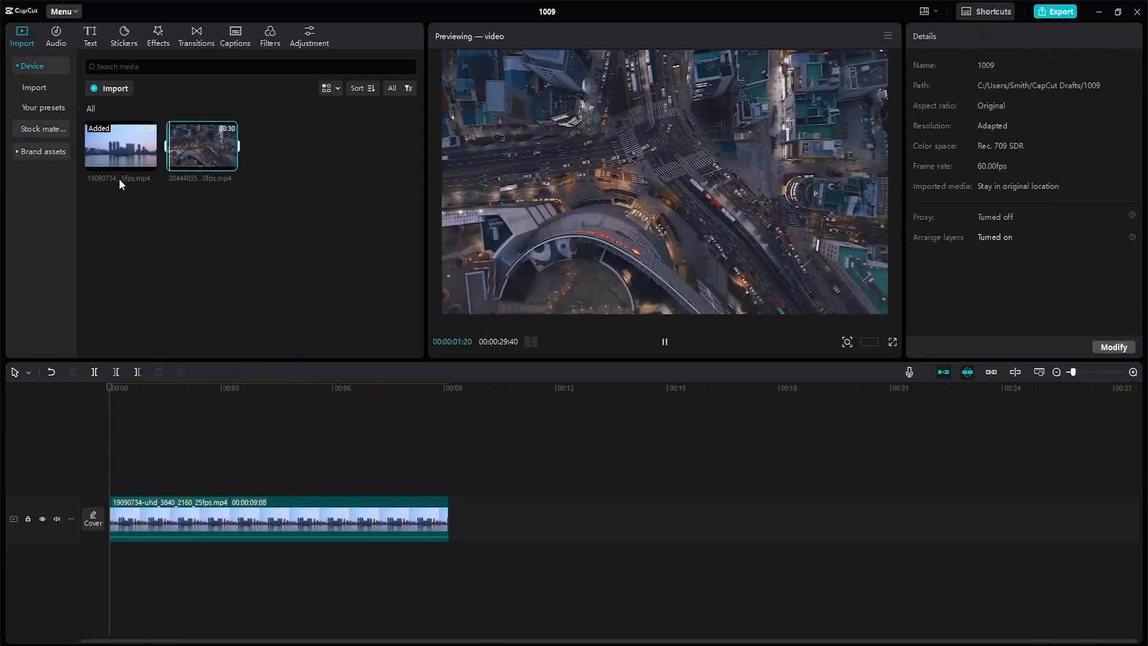
{"action": "left_click_drag", "start_coordinate": [207, 138], "coordinate": [106, 475]}
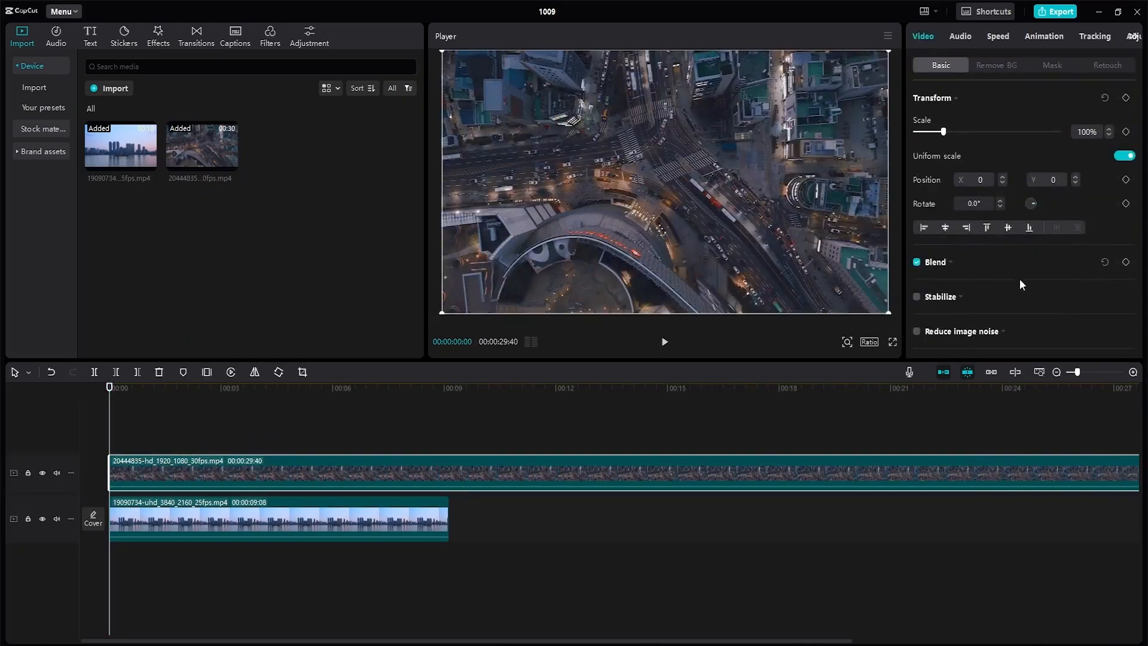
- Trim the end of the aerial traffic clip to match the end of the skyline clip
{"action": "key", "text": "ctrl+minus"}
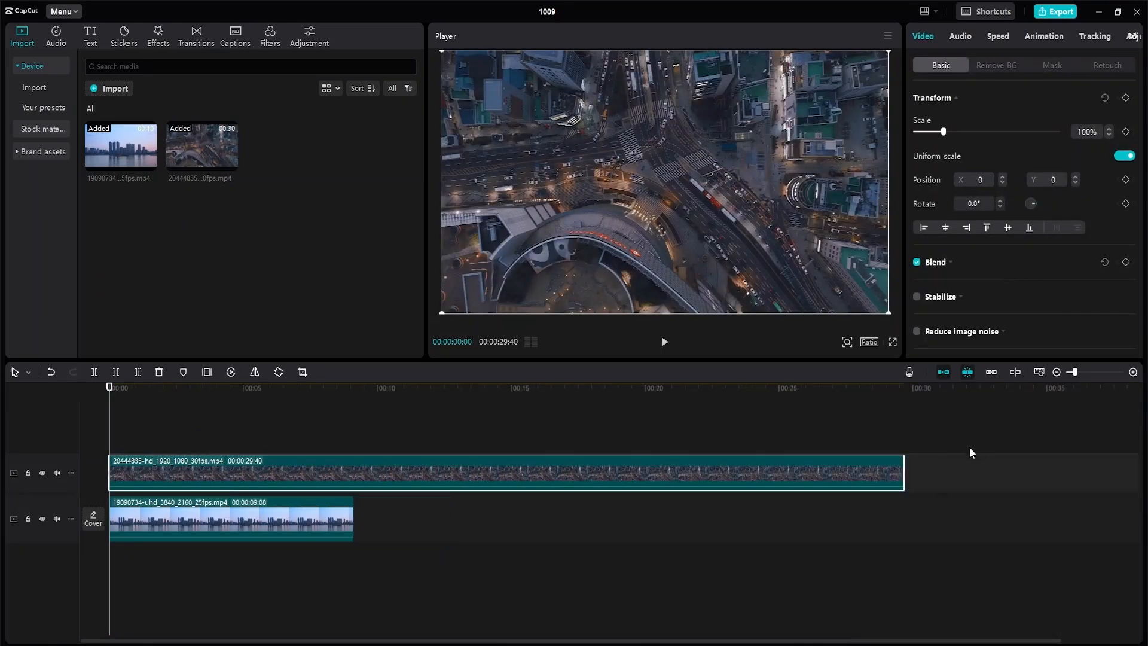
{"action": "left_click_drag", "start_coordinate": [904, 470], "coordinate": [352, 510]}
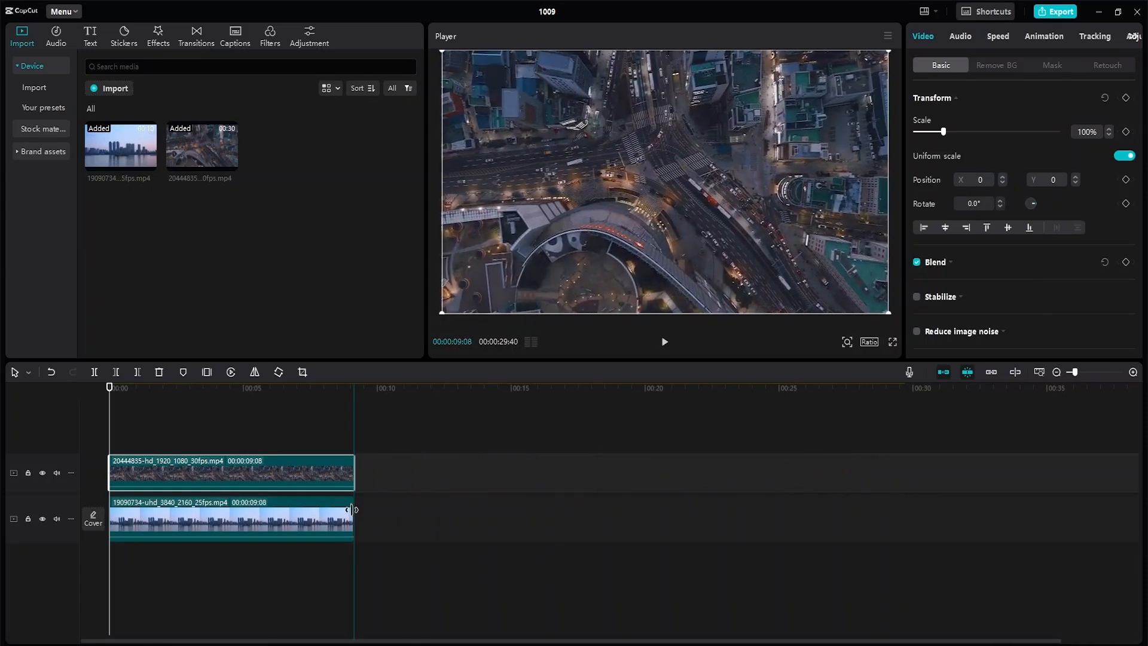
{"action": "left_click", "coordinate": [389, 464]}
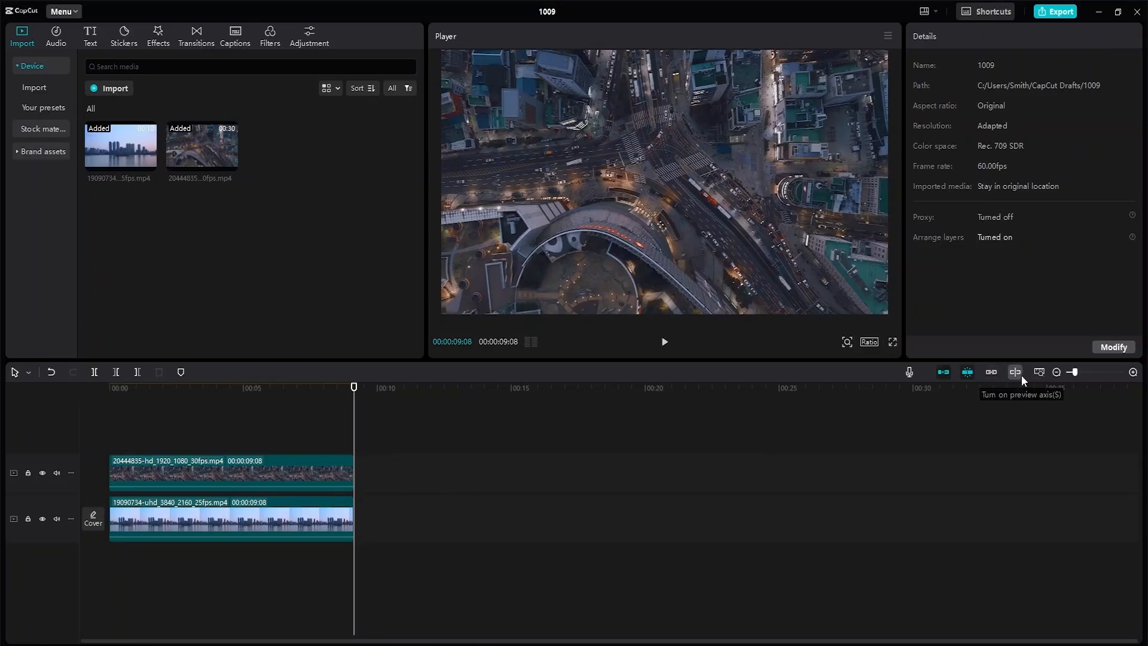
{"action": "key", "text": "shift+z"}
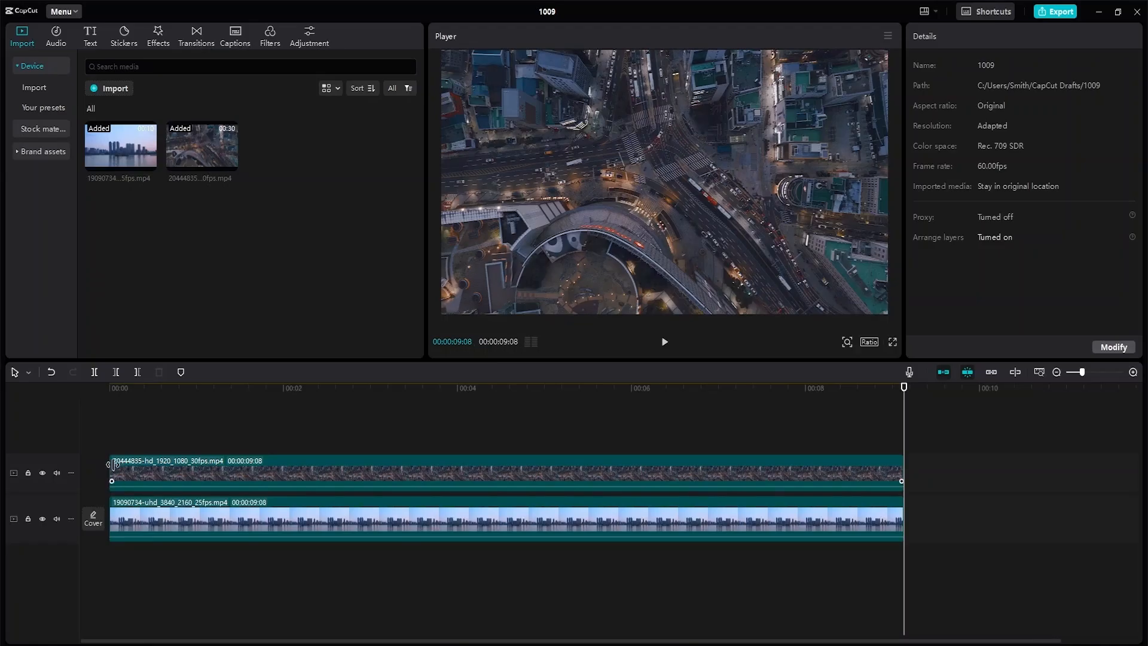
- Set the blend mode of the aerial traffic clip to Hard light
{"action": "left_click_drag", "start_coordinate": [111, 462], "coordinate": [87, 460]}
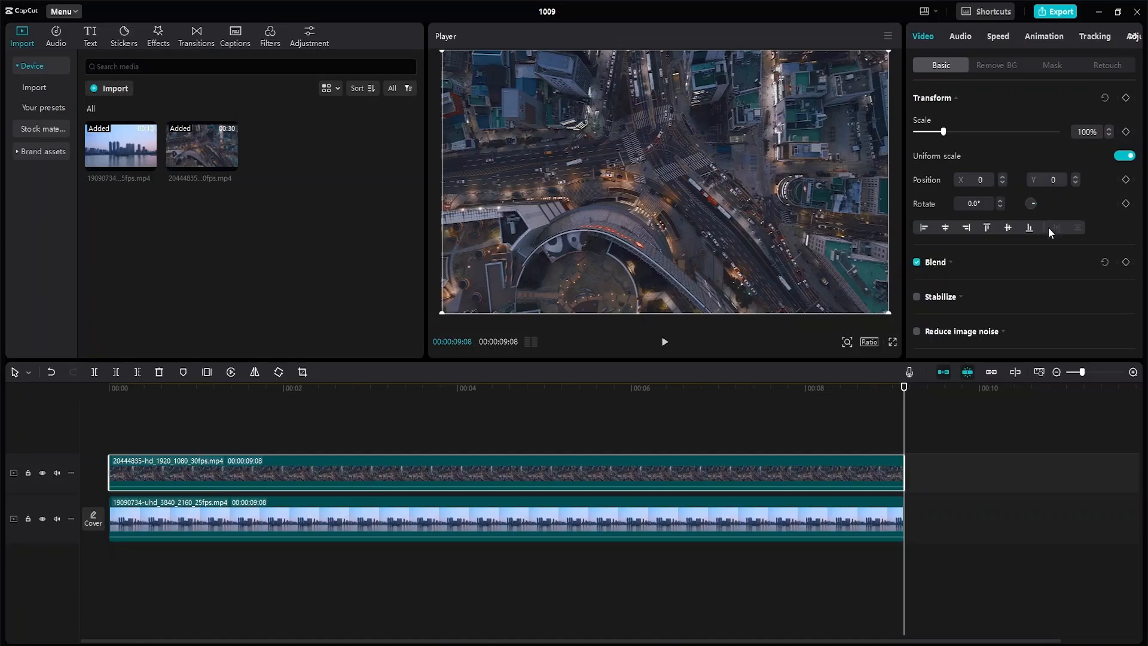
{"action": "left_click", "coordinate": [936, 268]}
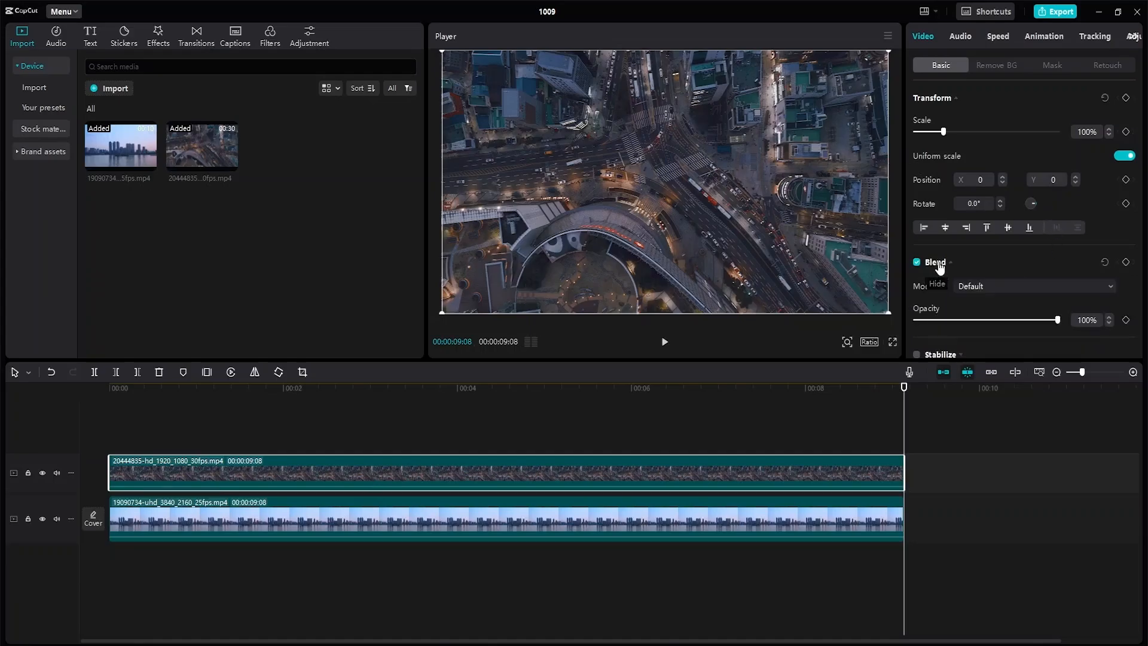
{"action": "scroll", "coordinate": [971, 241], "scroll_direction": "down", "scroll_amount": 3}
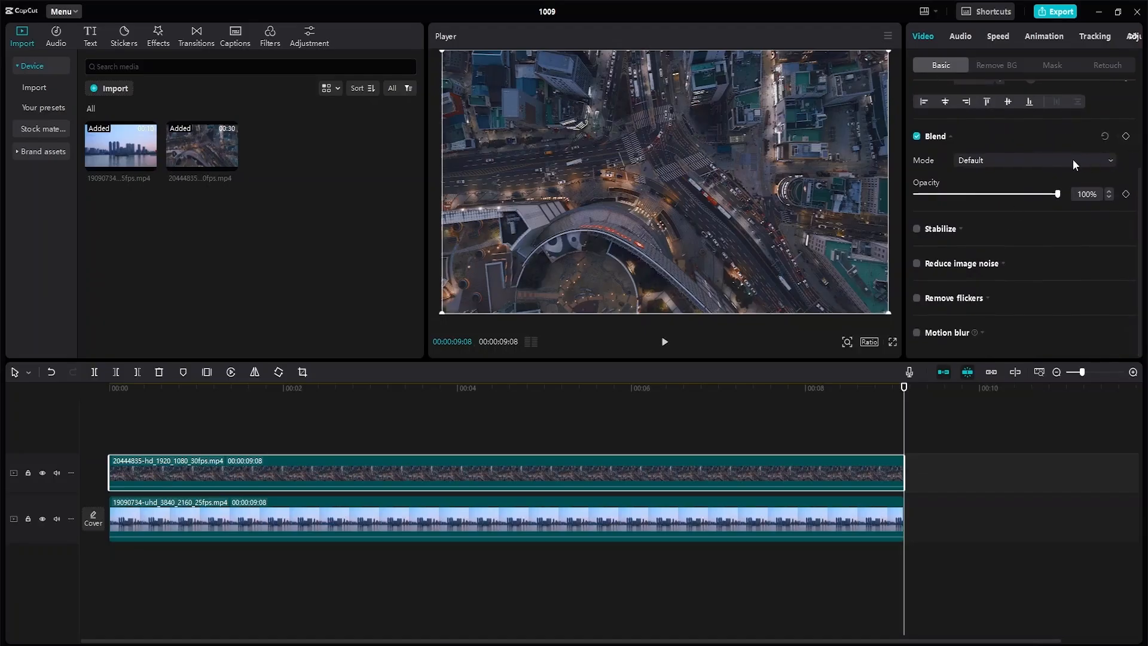
{"action": "left_click", "coordinate": [1072, 160]}
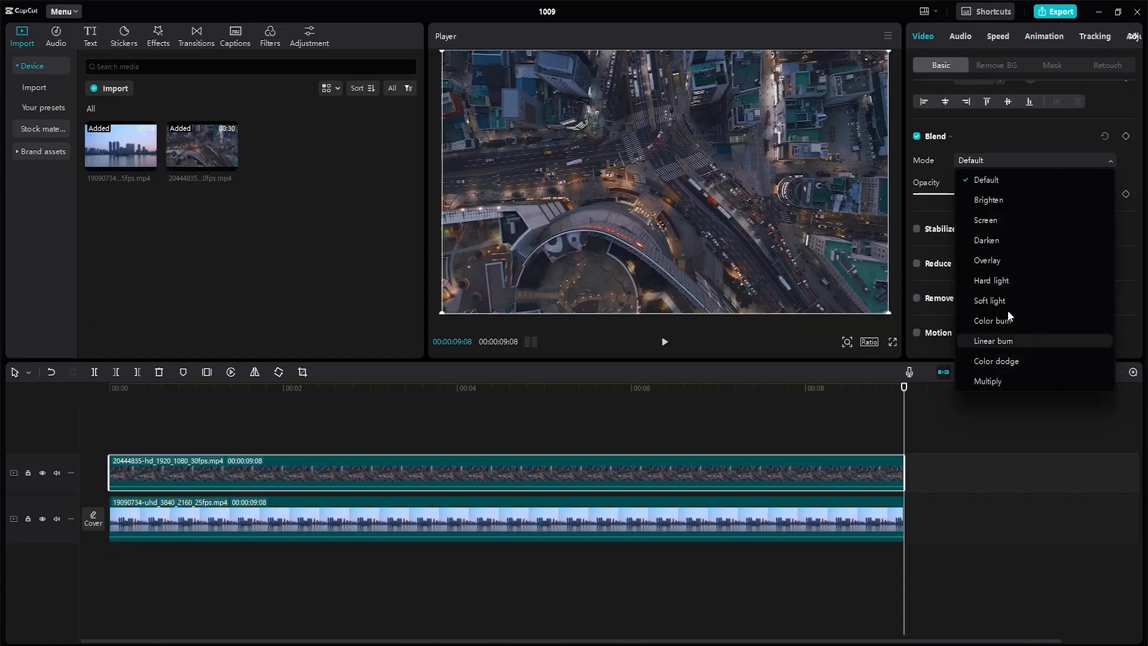
{"action": "left_click", "coordinate": [1002, 280]}
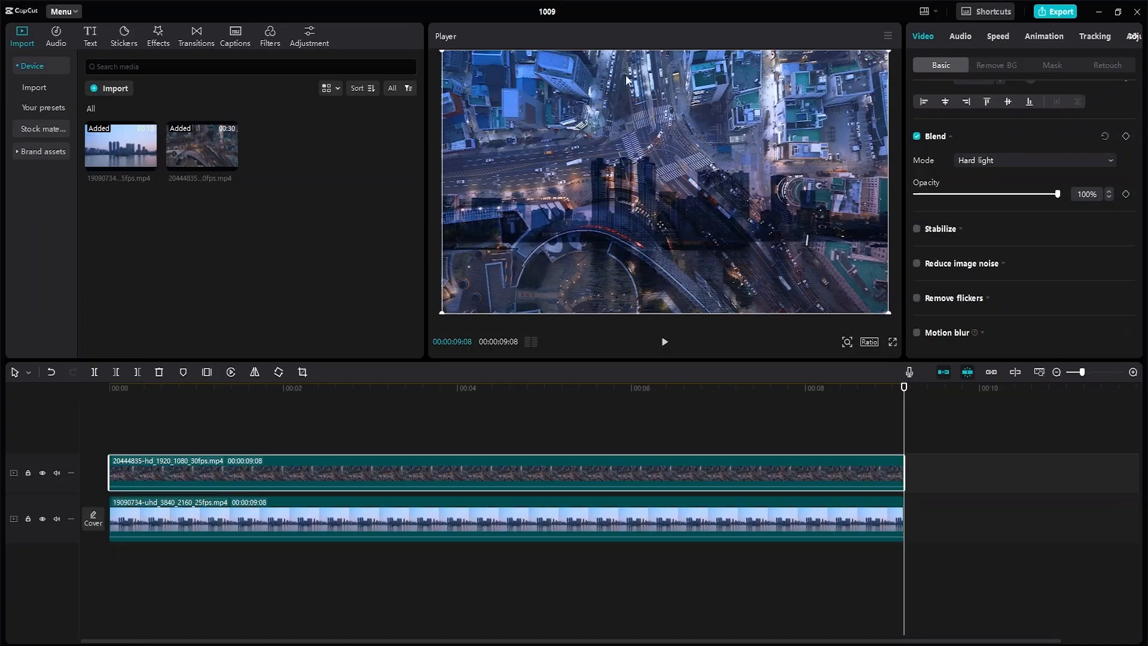
- Keyframe the aerial clip's opacity to rise from 0% at its start to 100% at 00:00:02:00
{"action": "left_click", "coordinate": [338, 520]}
{"action": "left_click", "coordinate": [368, 485]}
{"action": "left_click_drag", "start_coordinate": [901, 391], "coordinate": [109, 417]}
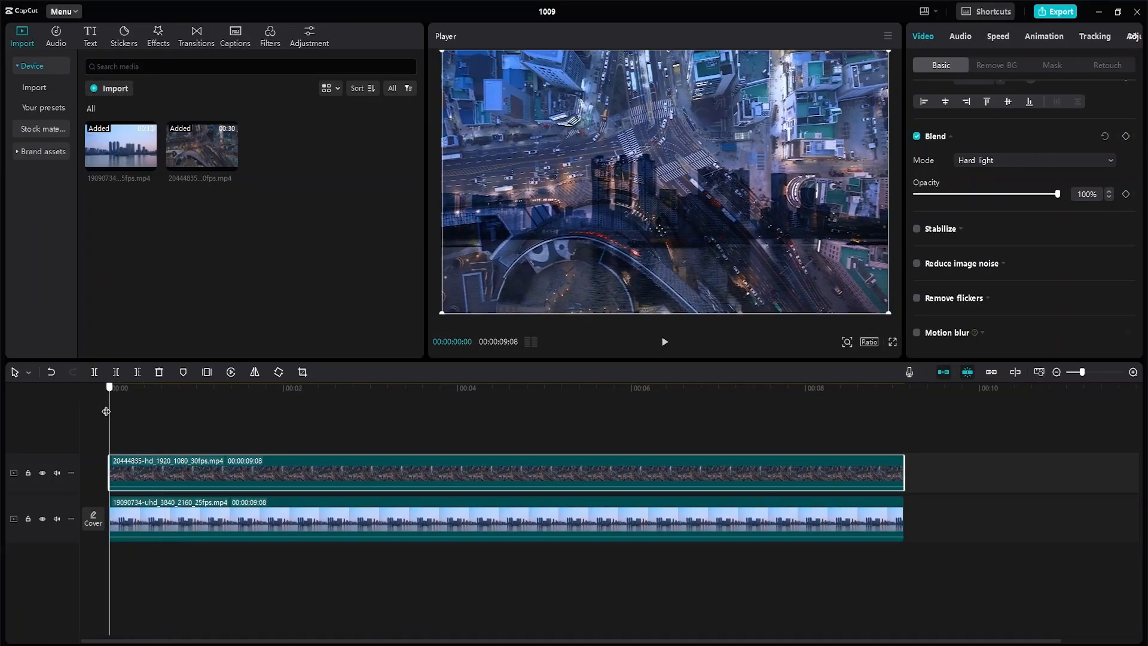
{"action": "mouse_move", "coordinate": [112, 411]}
{"action": "left_mouse_down"}
{"action": "mouse_move", "coordinate": [126, 410]}
{"action": "mouse_move", "coordinate": [101, 405]}
{"action": "left_mouse_up"}
{"action": "left_click_drag", "start_coordinate": [1057, 194], "coordinate": [892, 195]}
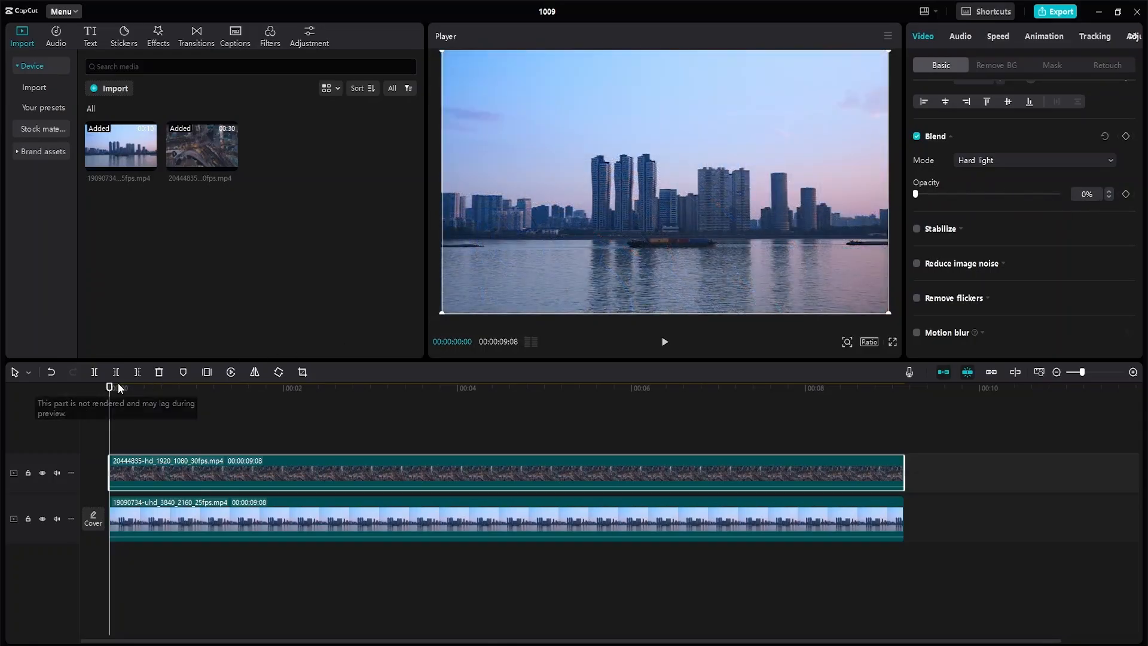
{"action": "left_click", "coordinate": [1126, 193]}
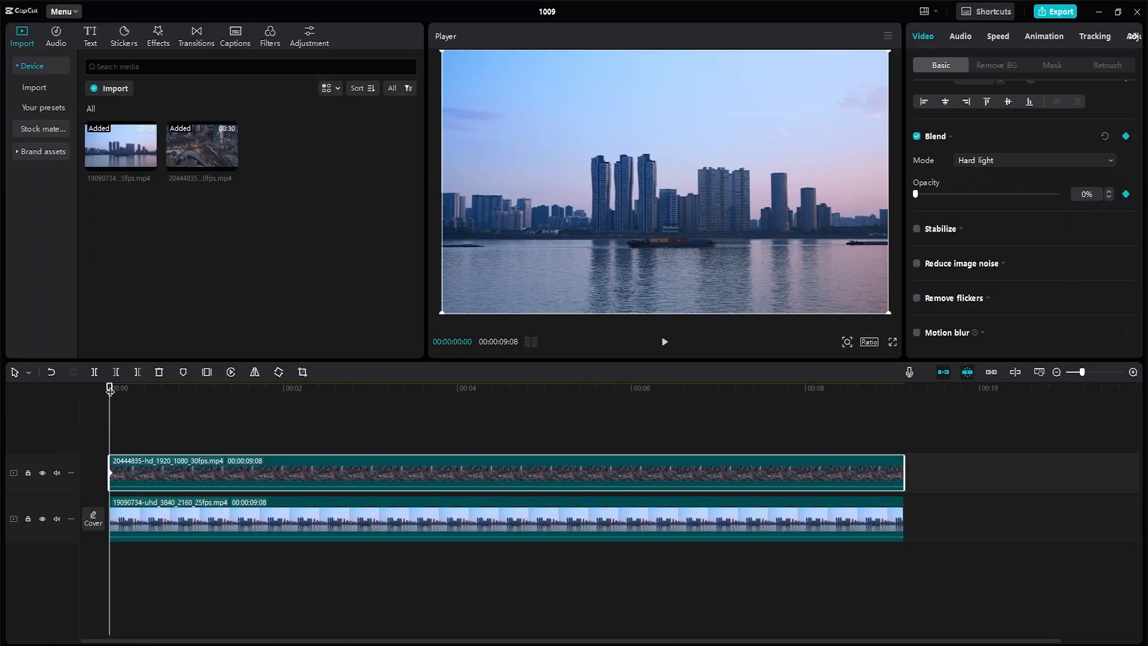
{"action": "left_click_drag", "start_coordinate": [110, 390], "coordinate": [282, 407]}
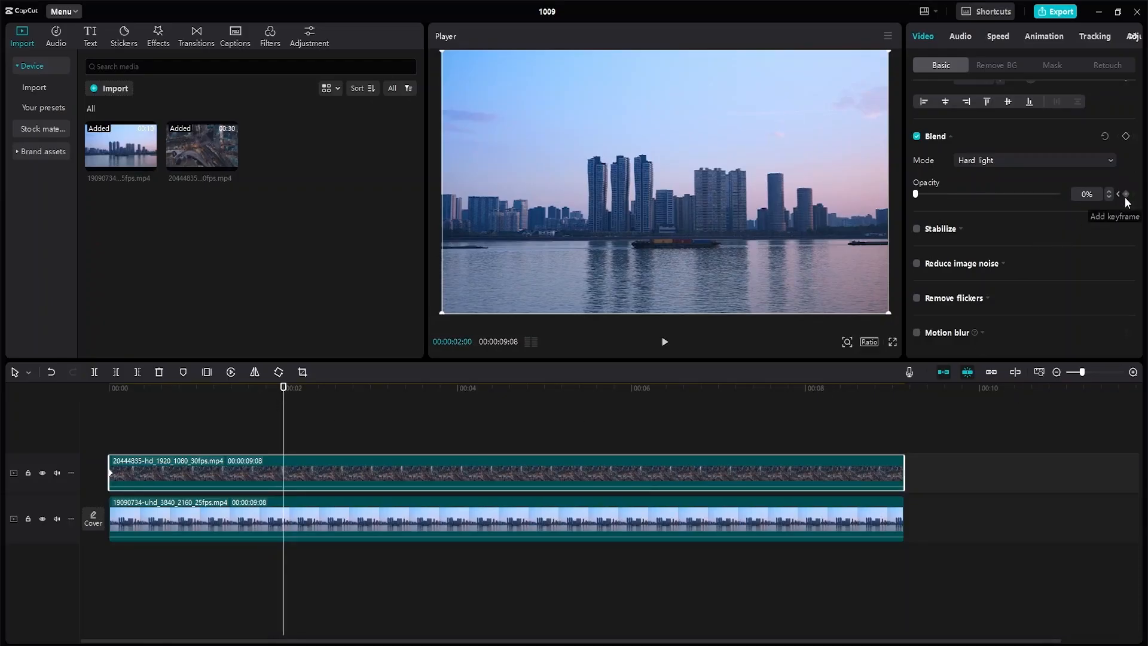
{"action": "left_click_drag", "start_coordinate": [916, 194], "coordinate": [1041, 194]}
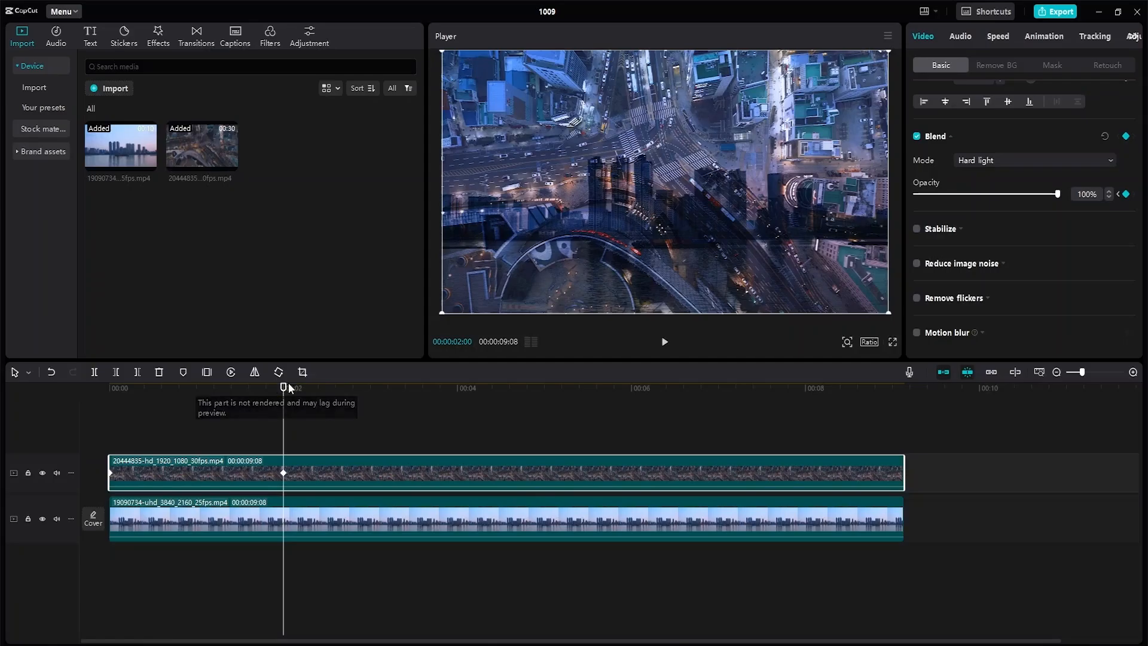
- Split the aerial clip at 00:00:02:16, shortly after the second opacity keyframe, and play the blended opening from the start
{"action": "mouse_move", "coordinate": [285, 388]}
{"action": "left_mouse_down"}
{"action": "mouse_move", "coordinate": [340, 390]}
{"action": "mouse_move", "coordinate": [306, 390]}
{"action": "left_mouse_up"}
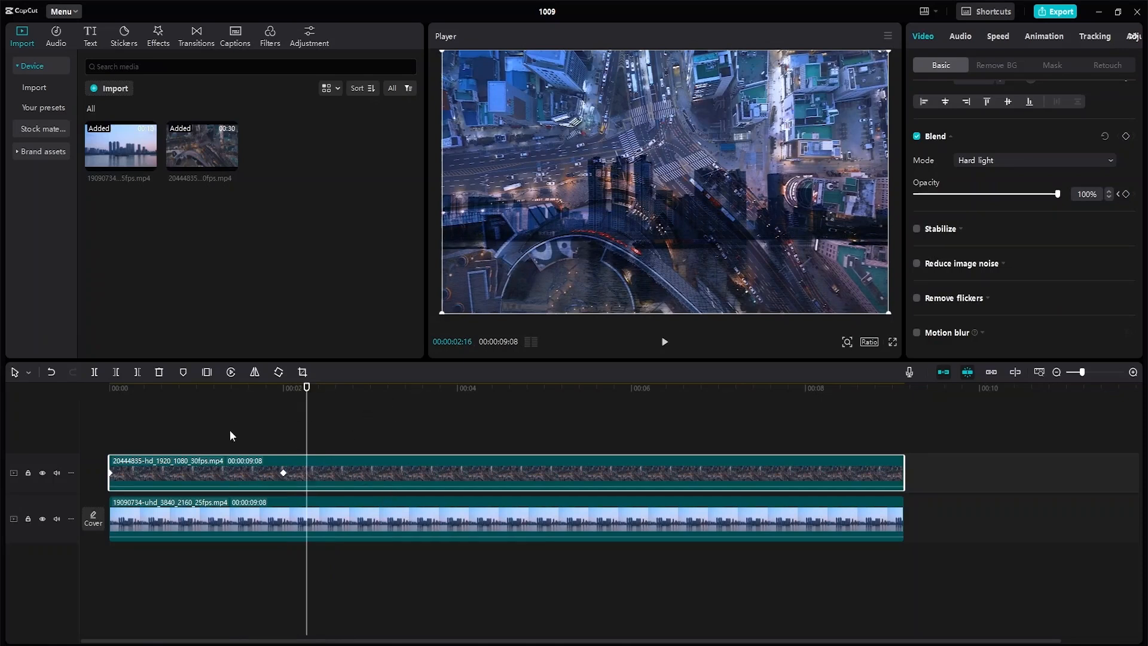
{"action": "left_click", "coordinate": [96, 371]}
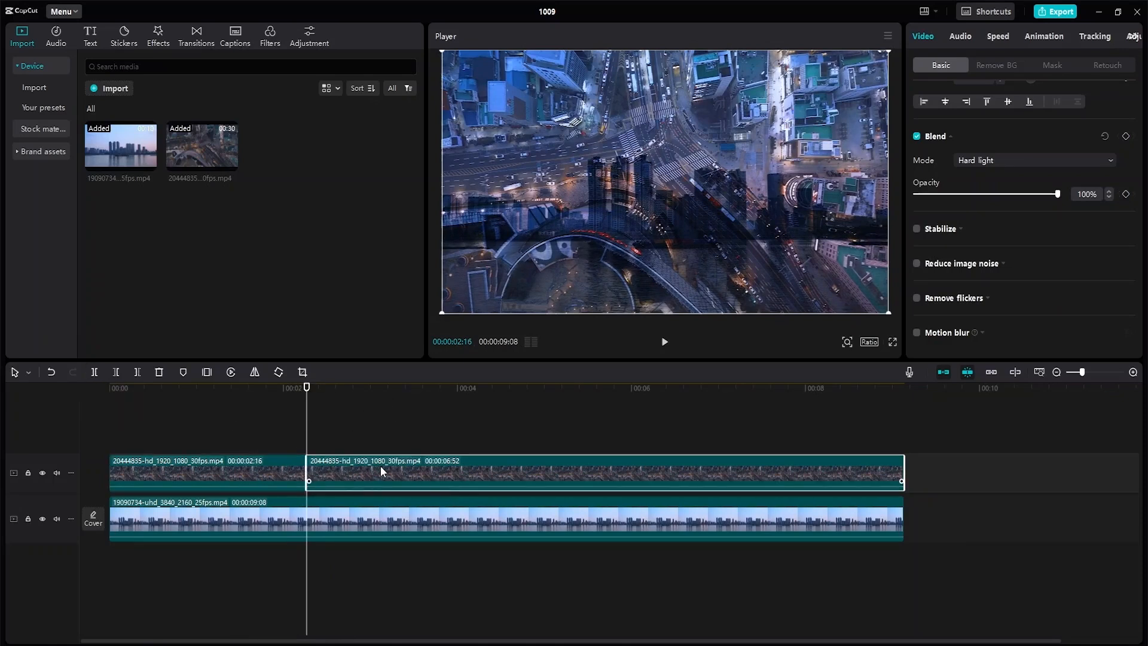
{"action": "left_click", "coordinate": [256, 471]}
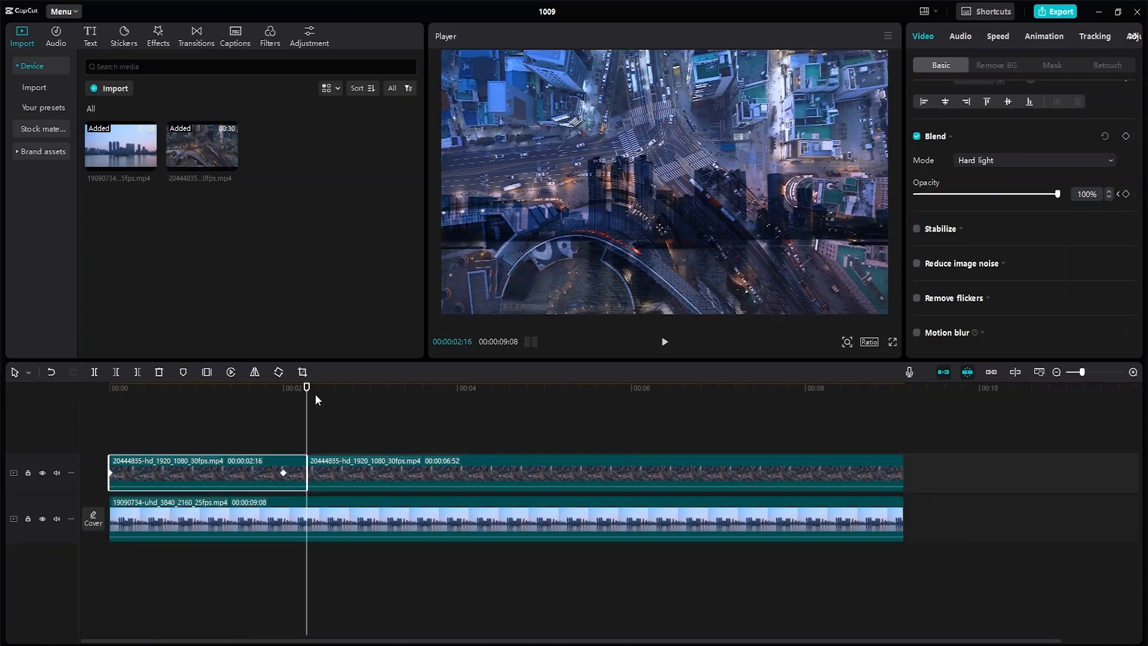
{"action": "key", "text": "Home"}
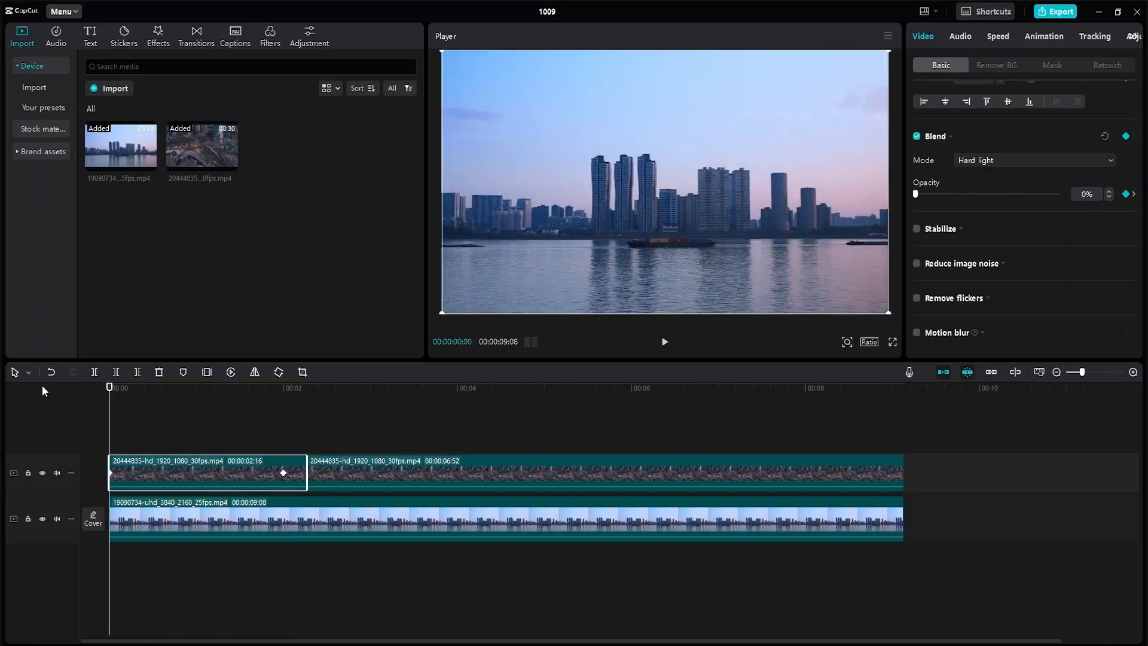
{"action": "key", "text": "space"}
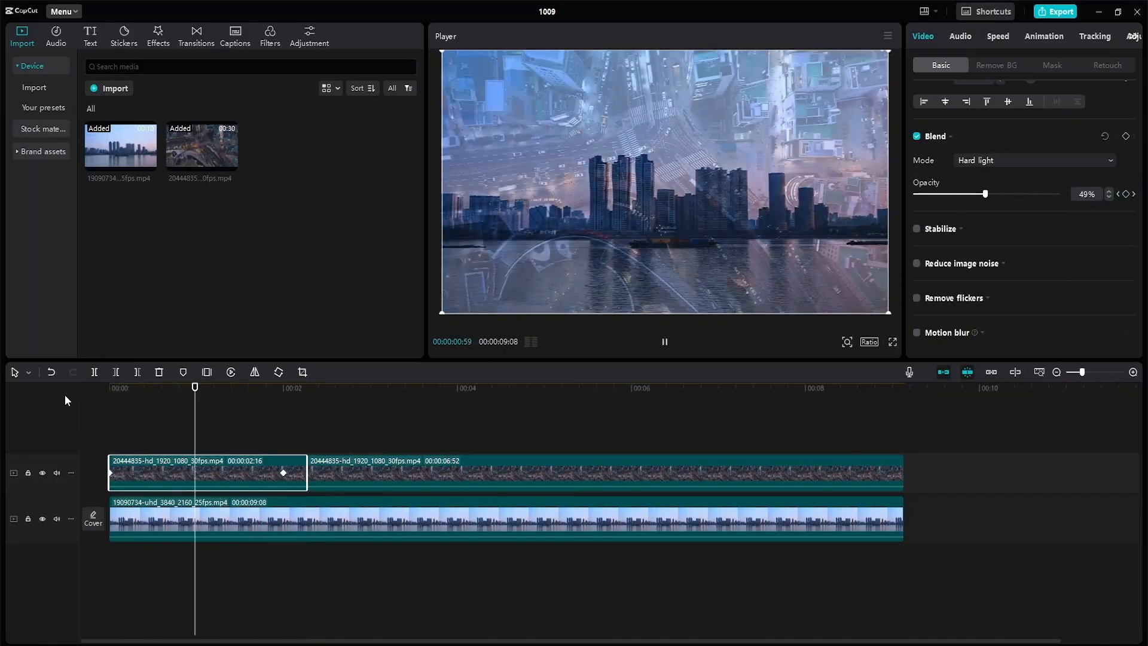
{"action": "key", "text": "space"}
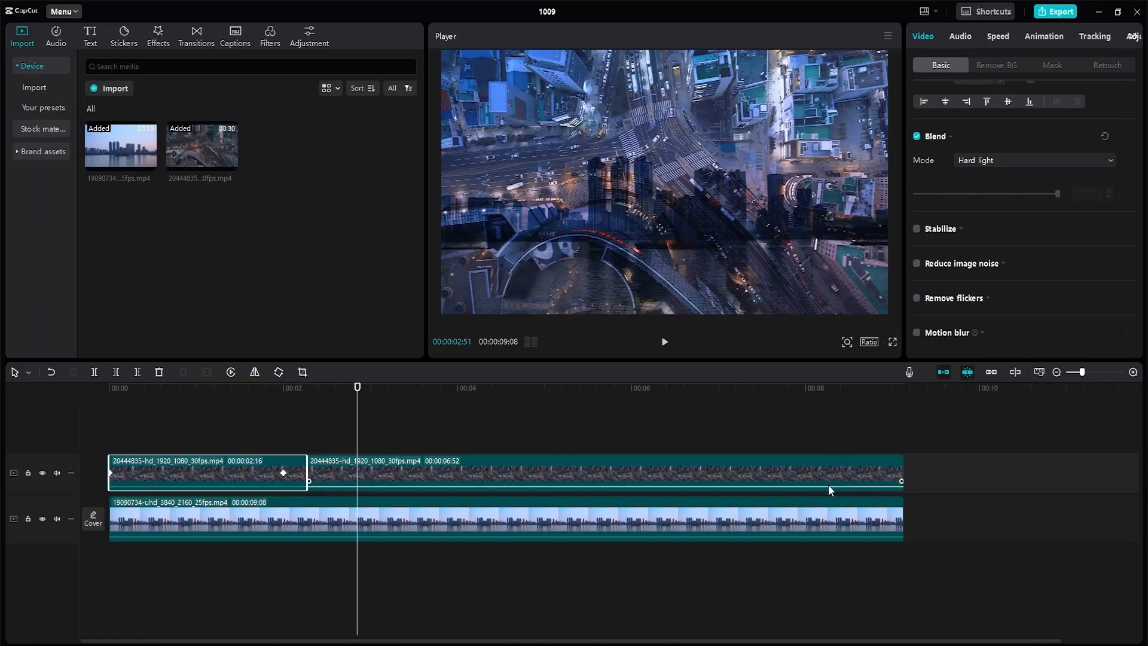
- Move the second aerial segment to a new track above, starting at about 00:00:01:58 so it overlaps the first segment's end
{"action": "left_click", "coordinate": [476, 465]}
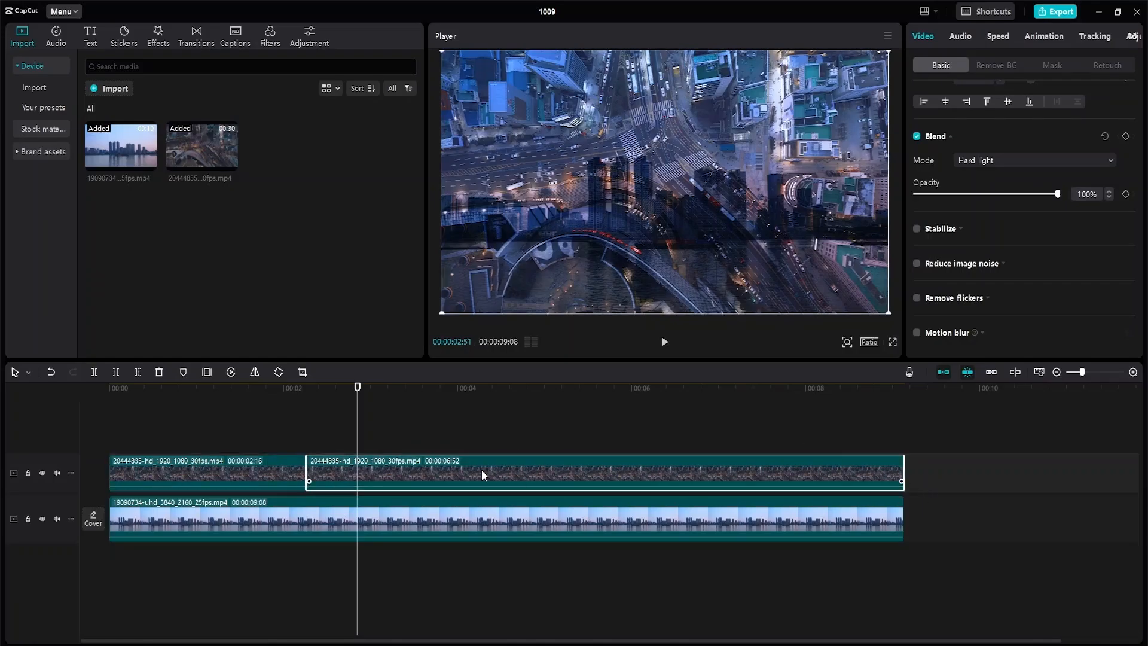
{"action": "left_click_drag", "start_coordinate": [413, 465], "coordinate": [396, 423]}
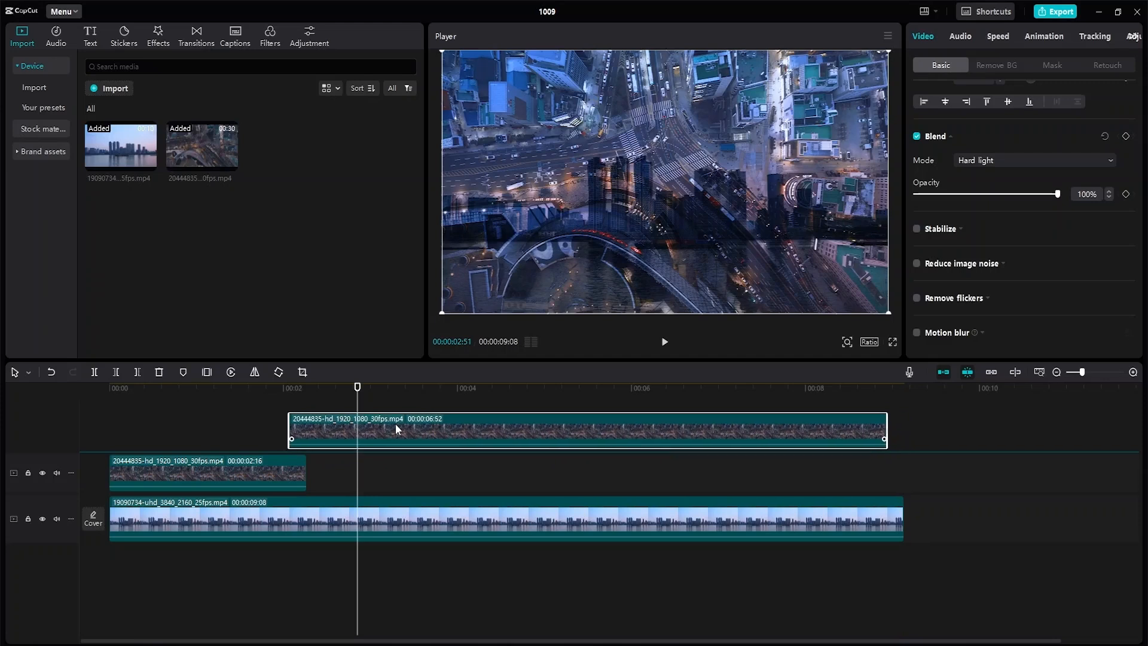
{"action": "left_click", "coordinate": [289, 481]}
{"action": "left_click_drag", "start_coordinate": [300, 450], "coordinate": [292, 449]}
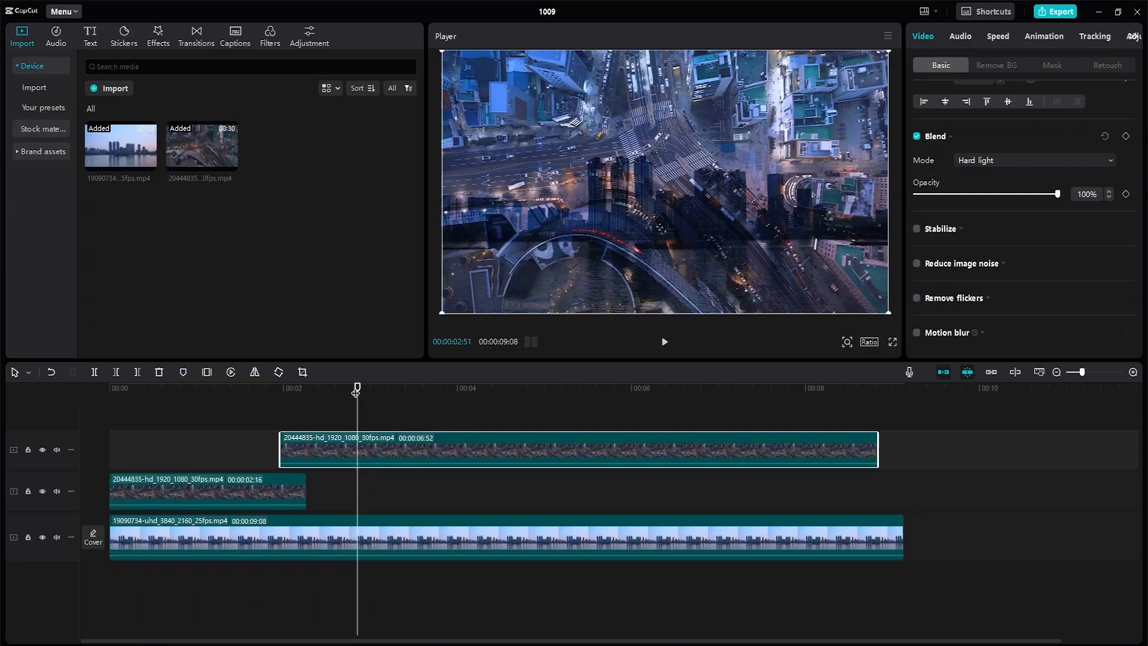
- Change the upper aerial segment's blend mode to Default, checking it at its start at 00:00:01:58
{"action": "left_click_drag", "start_coordinate": [357, 388], "coordinate": [284, 392]}
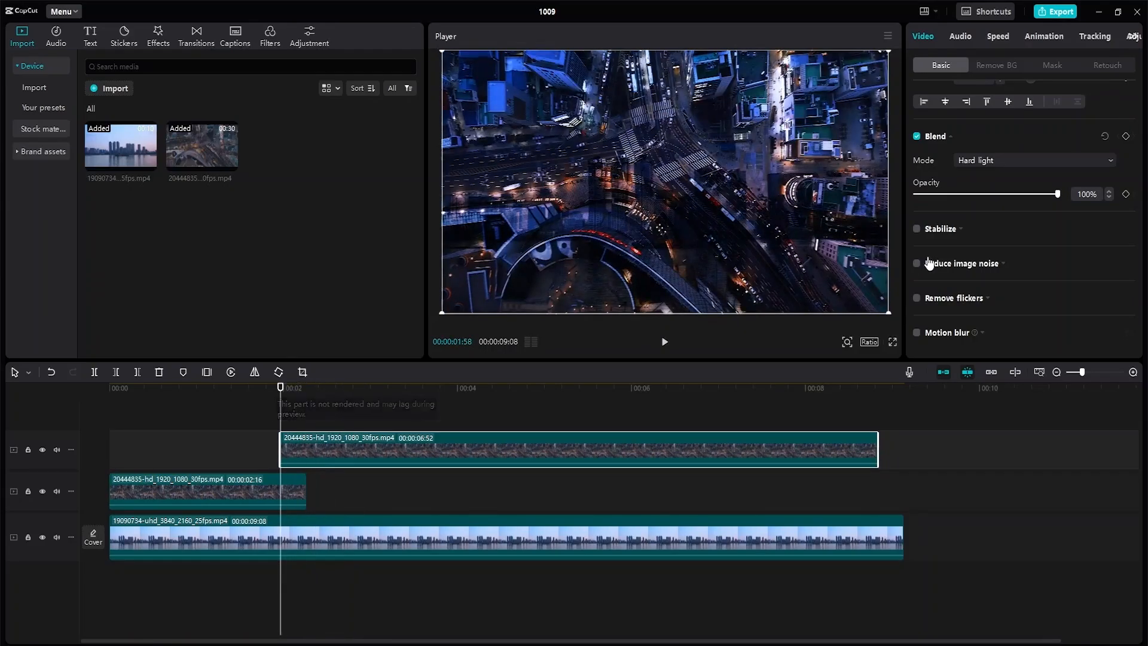
{"action": "left_click", "coordinate": [1077, 160]}
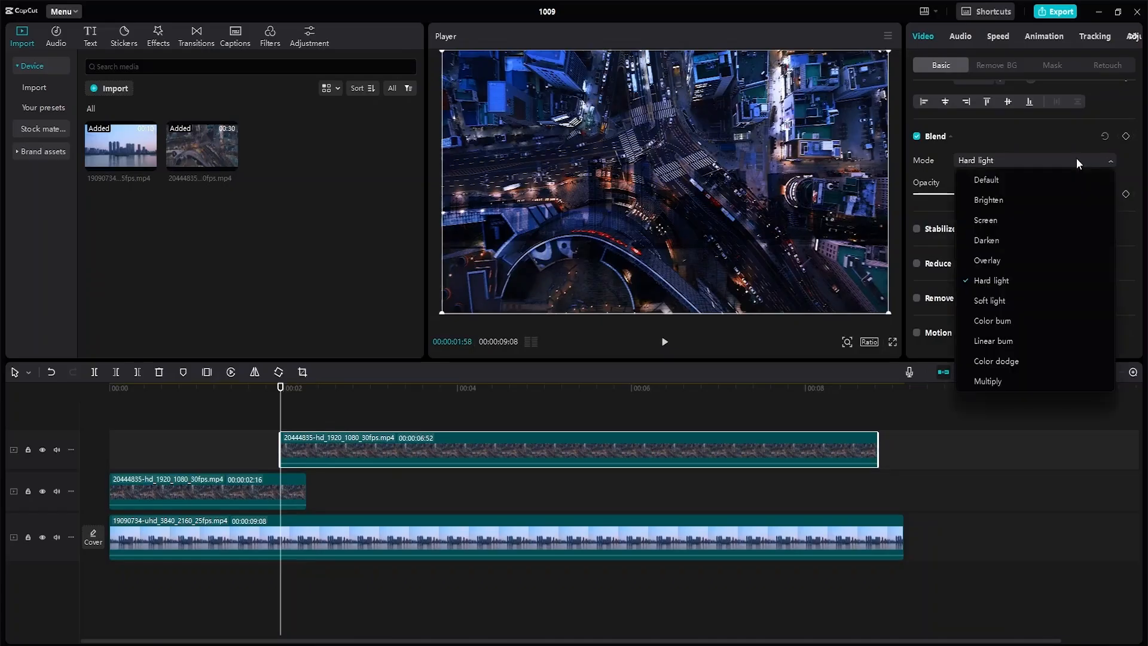
{"action": "left_click", "coordinate": [1045, 180]}
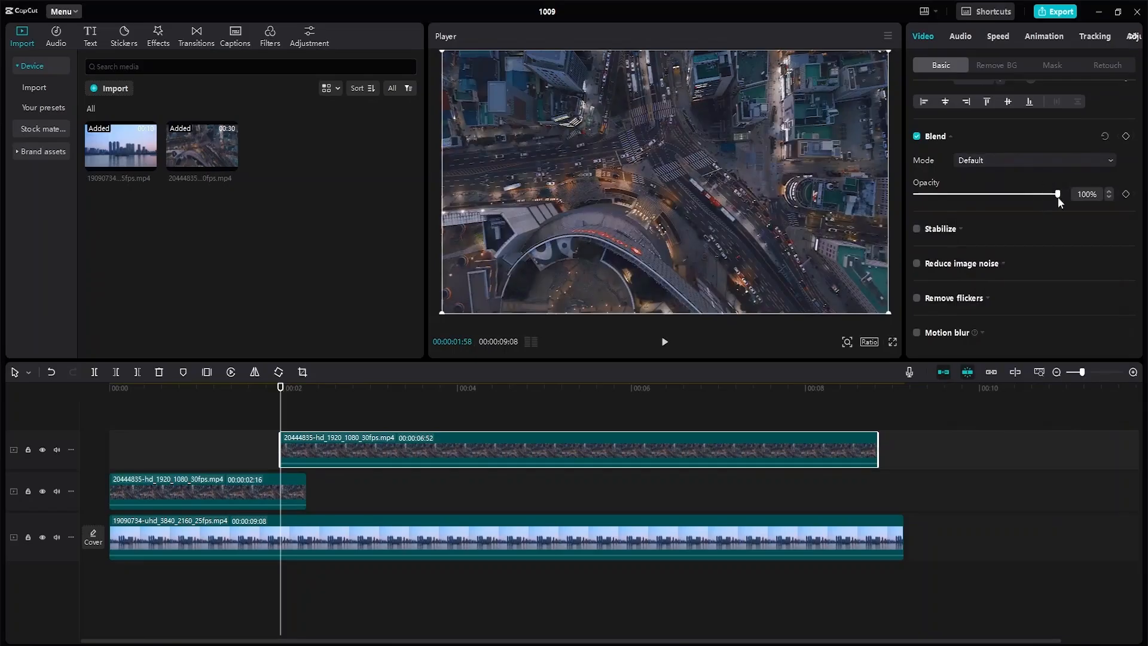
- Keyframe the upper aerial segment's opacity to rise from 0% at its start to 100% at 00:00:02:16, where the lower segment ends
{"action": "left_click_drag", "start_coordinate": [1047, 196], "coordinate": [934, 195]}
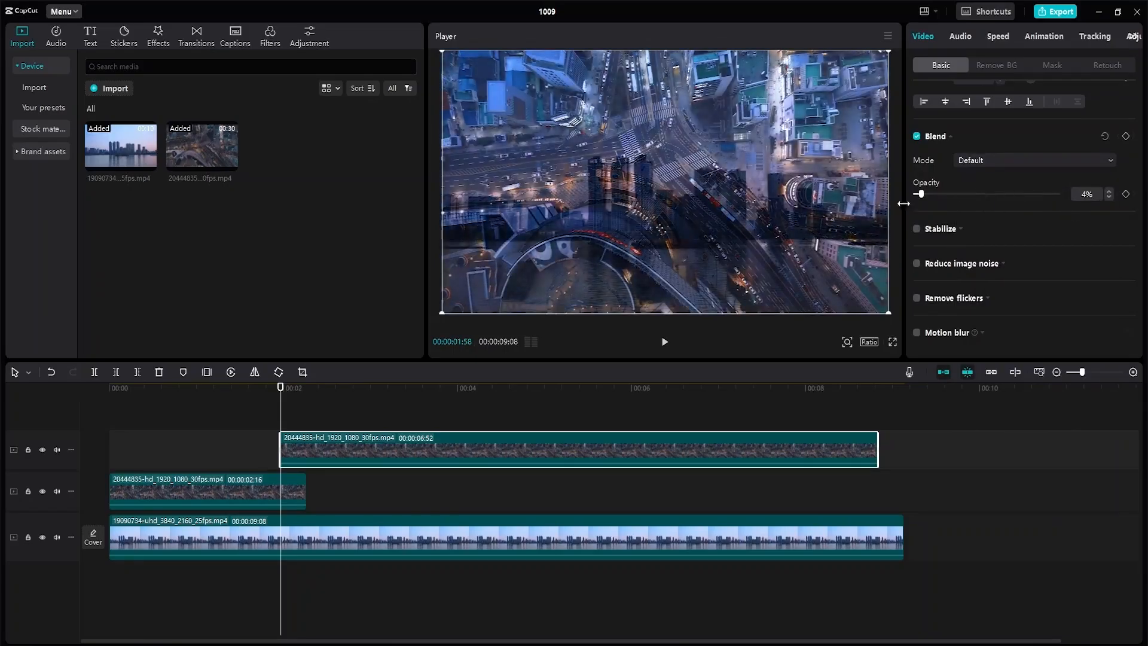
{"action": "left_click", "coordinate": [1126, 193]}
{"action": "left_click_drag", "start_coordinate": [281, 390], "coordinate": [306, 393]}
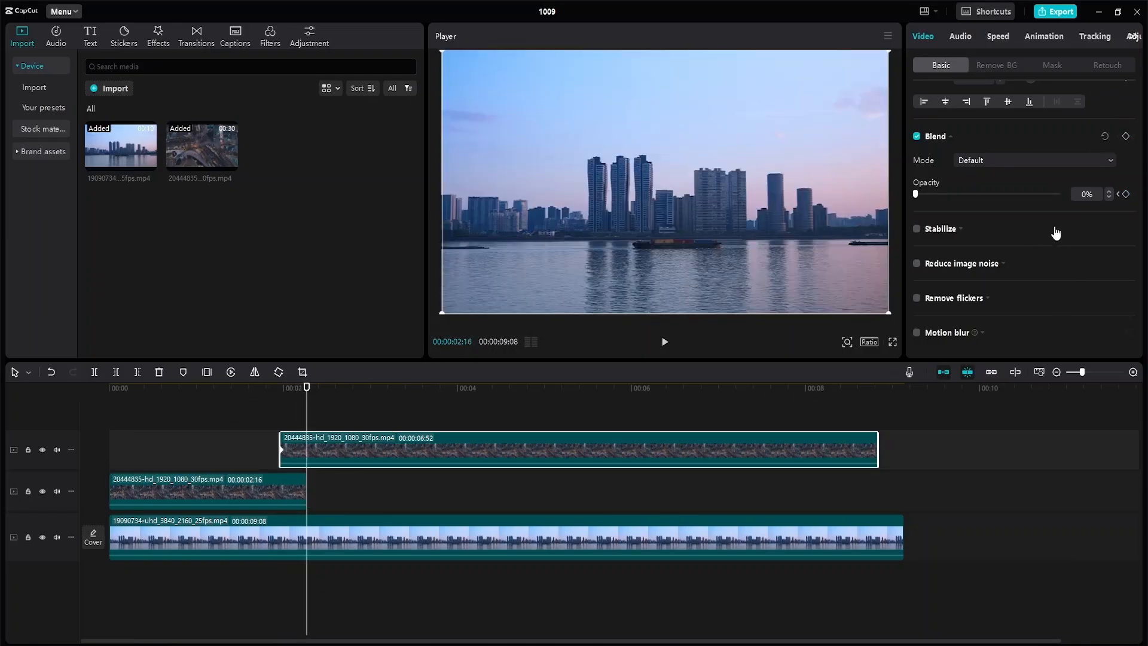
{"action": "left_click_drag", "start_coordinate": [916, 194], "coordinate": [1075, 202]}
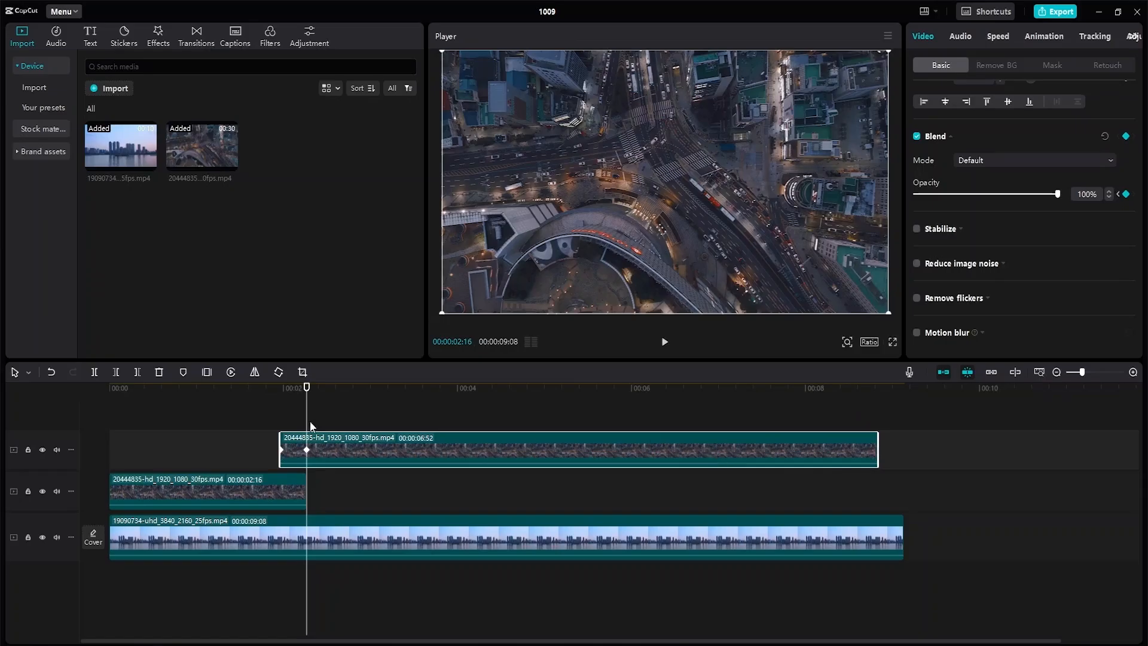
- Play the transition from the beginning, and replay it from 00:00:01:37
{"action": "left_click_drag", "start_coordinate": [308, 390], "coordinate": [2, 389]}
{"action": "key", "text": "space"}
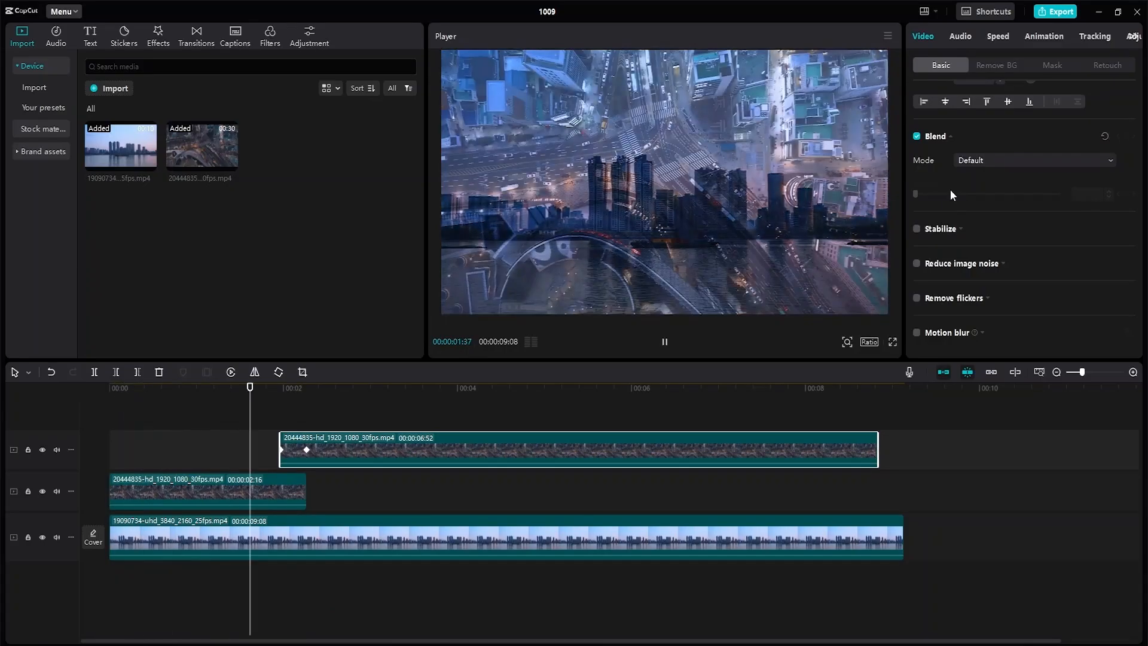
{"action": "key", "text": "space"}
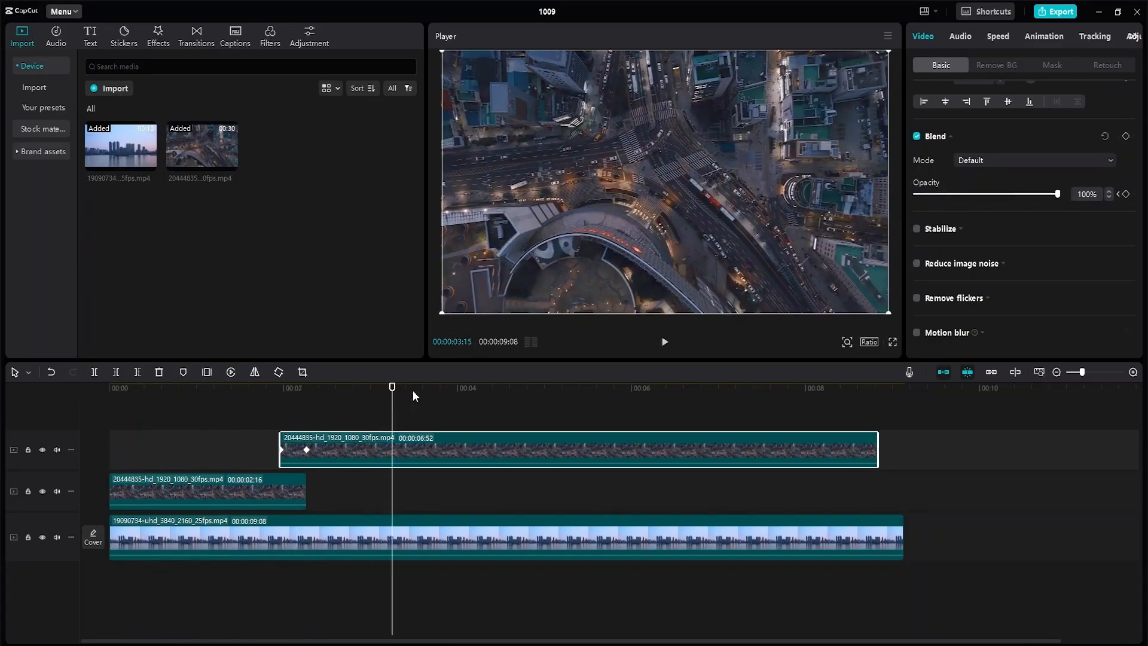
{"action": "left_click_drag", "start_coordinate": [392, 390], "coordinate": [250, 390]}
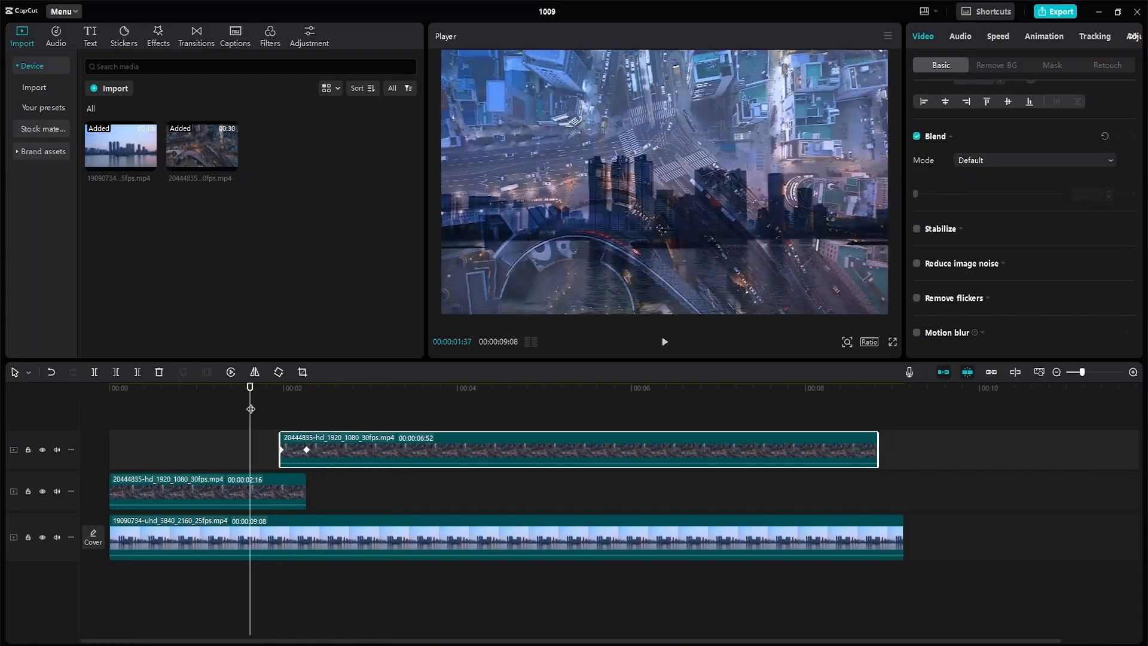
{"action": "key", "text": "space"}
{"action": "key", "text": "space"}
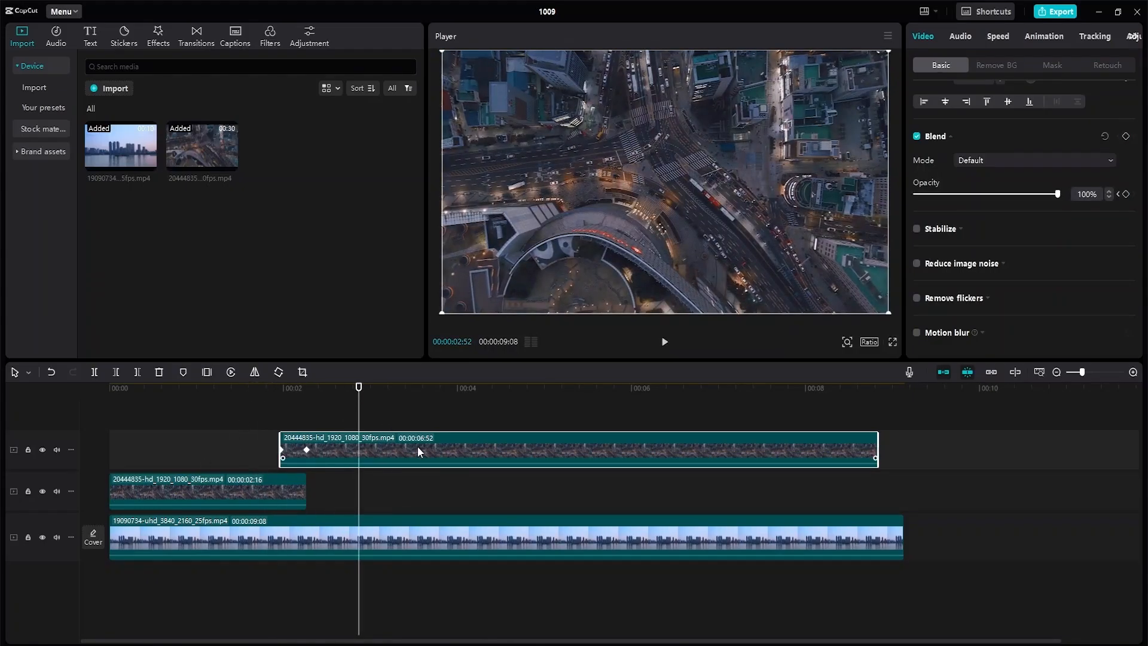
- Cool the upper aerial segment's color temperature, trying -32 and settling on -45, and play the transition for each value
{"action": "left_click", "coordinate": [309, 35]}
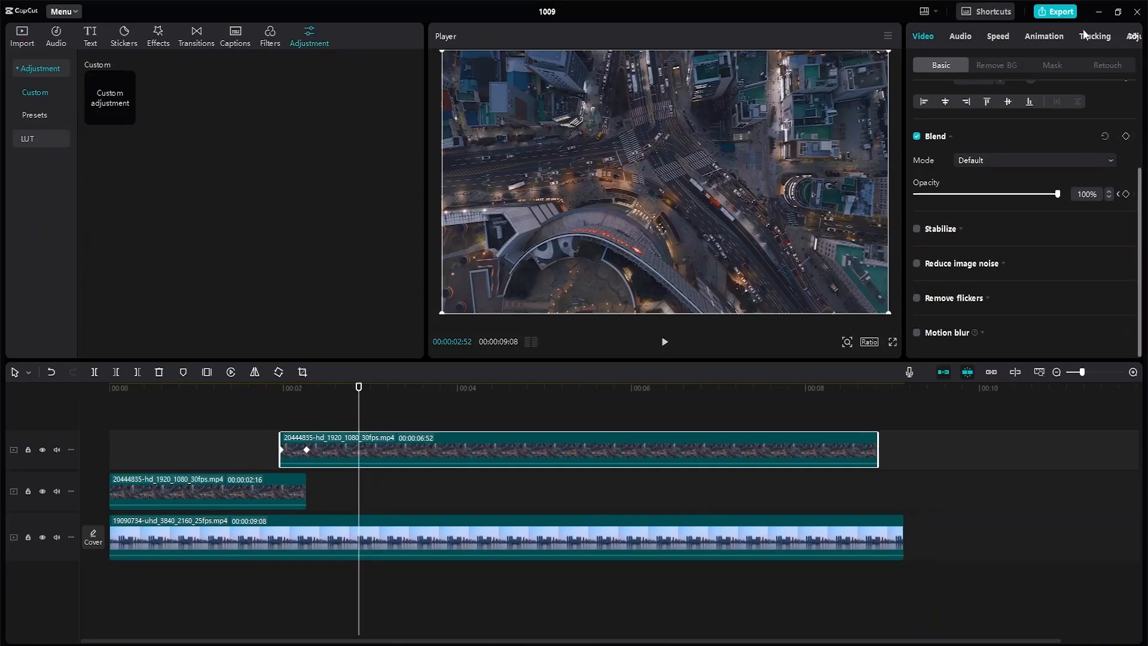
{"action": "left_click", "coordinate": [1135, 37]}
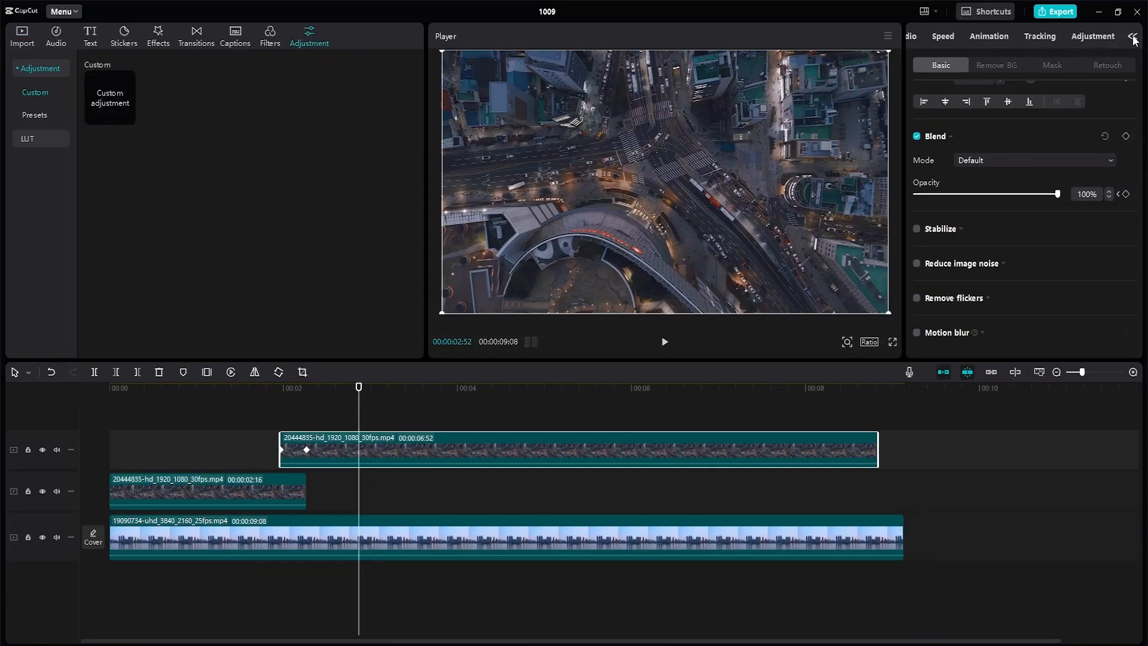
{"action": "left_click", "coordinate": [1089, 36]}
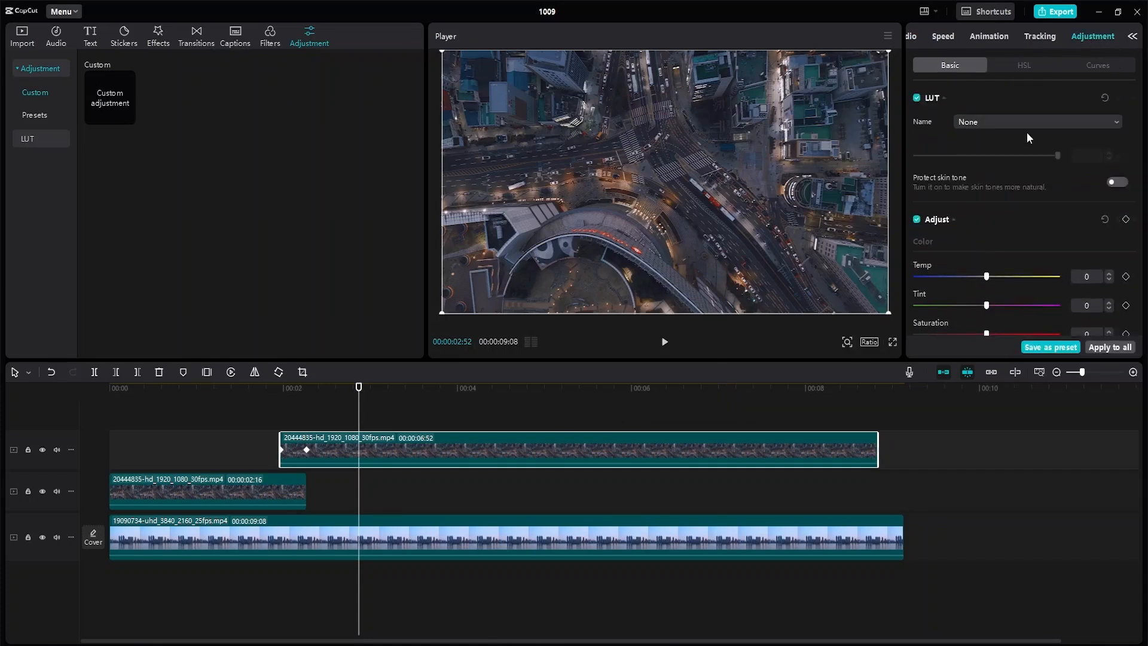
{"action": "left_click_drag", "start_coordinate": [987, 277], "coordinate": [940, 278]}
{"action": "left_click_drag", "start_coordinate": [359, 392], "coordinate": [203, 393]}
{"action": "key", "text": "space"}
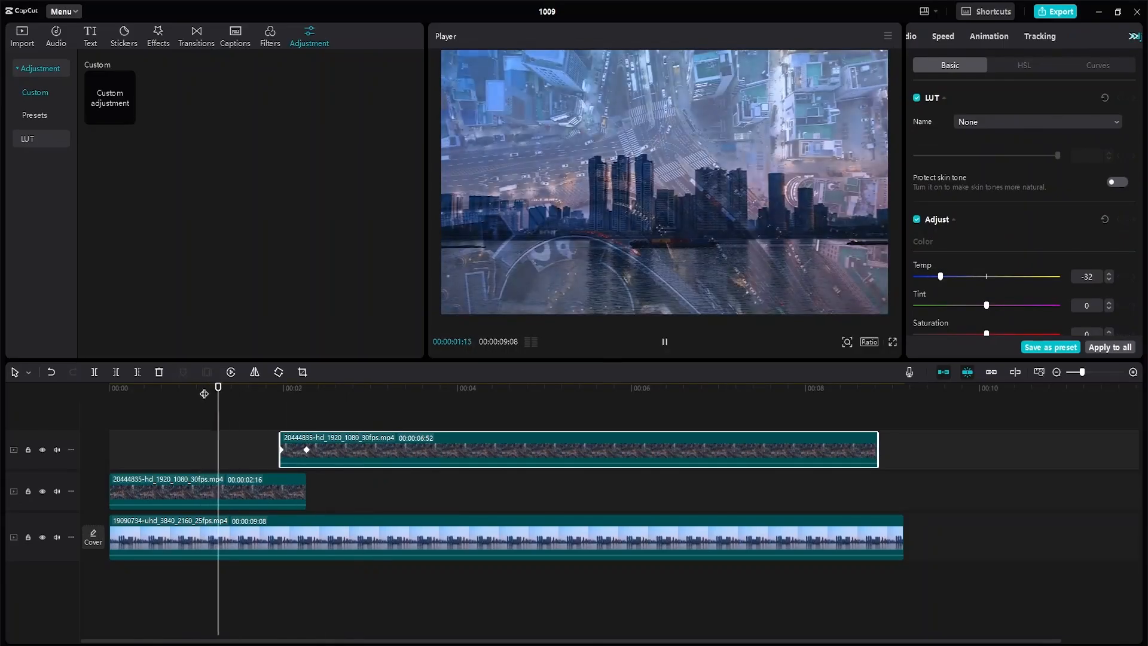
{"action": "key", "text": "space"}
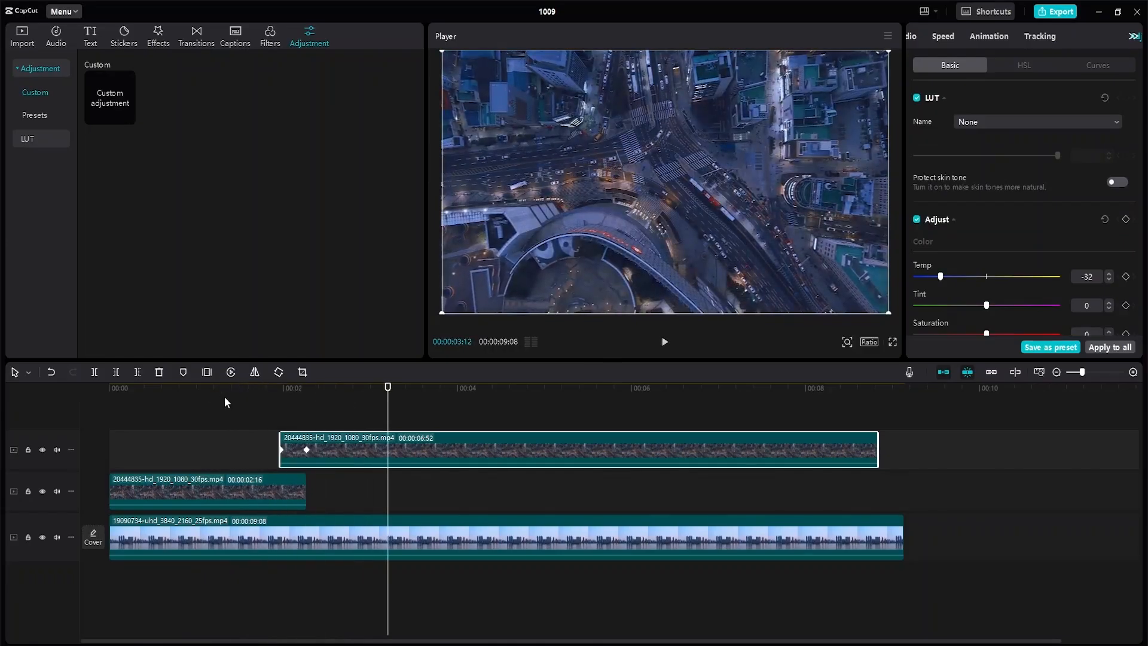
{"action": "left_click_drag", "start_coordinate": [941, 277], "coordinate": [931, 277]}
{"action": "left_click_drag", "start_coordinate": [388, 389], "coordinate": [249, 391]}
{"action": "key", "text": "space"}
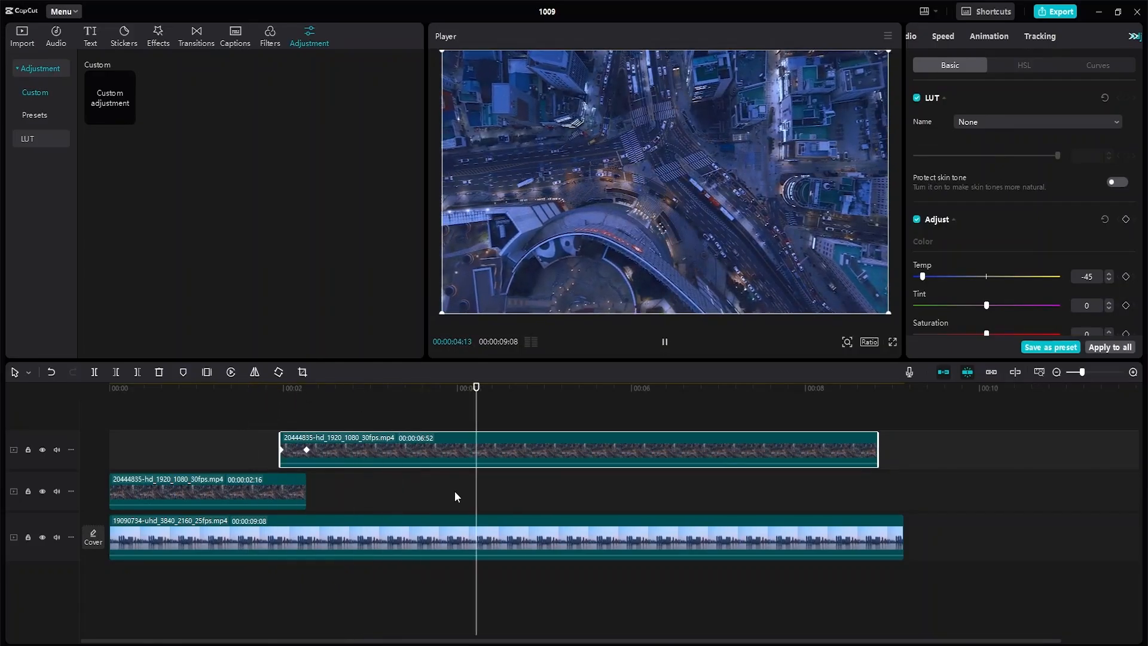
- Trim the lower aerial segment's end to 00:00:02:06, move its second opacity keyframe to 00:00:01:55, and play the transition
{"action": "left_click", "coordinate": [280, 491]}
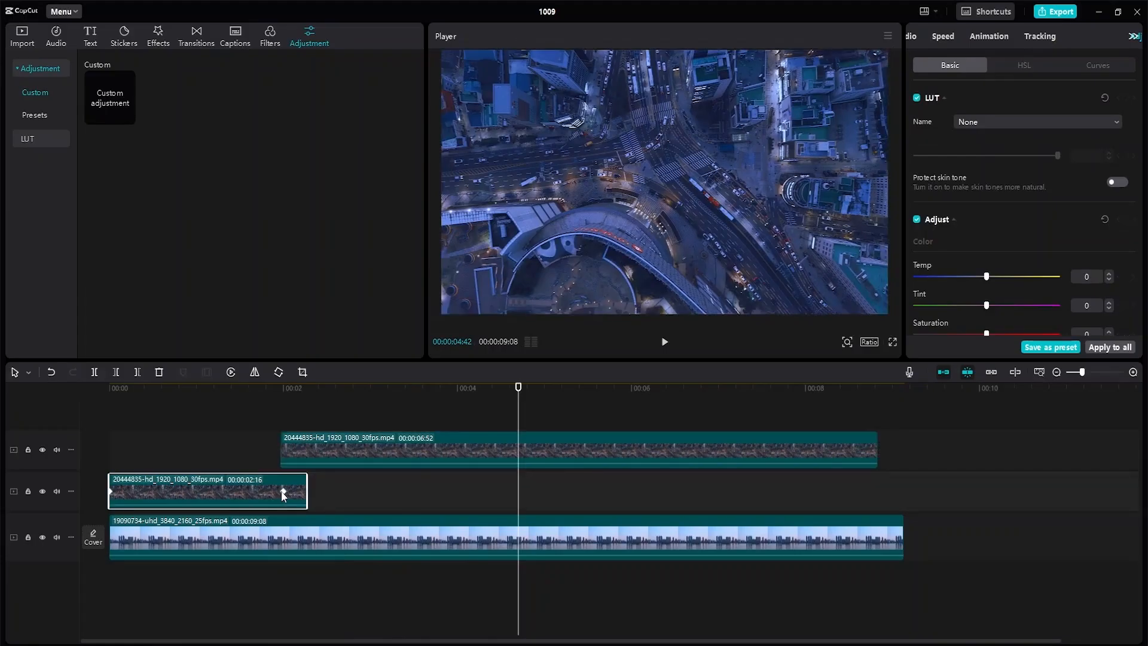
{"action": "left_click", "coordinate": [284, 493]}
{"action": "left_click_drag", "start_coordinate": [306, 491], "coordinate": [293, 489]}
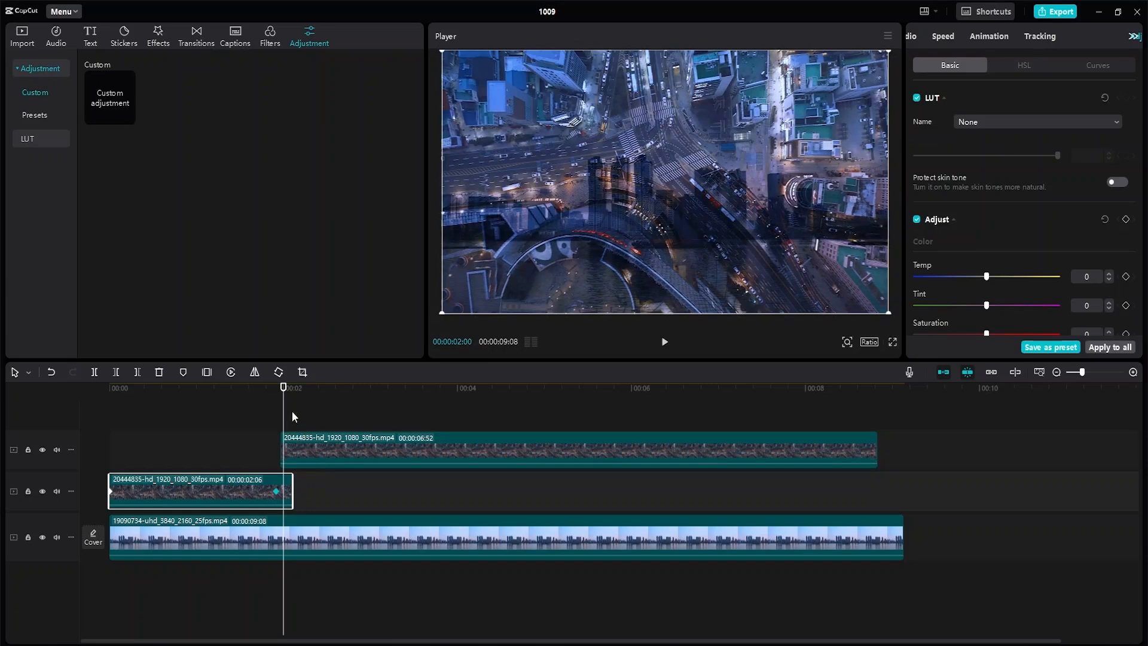
{"action": "left_click_drag", "start_coordinate": [283, 396], "coordinate": [258, 406]}
{"action": "key", "text": "space"}
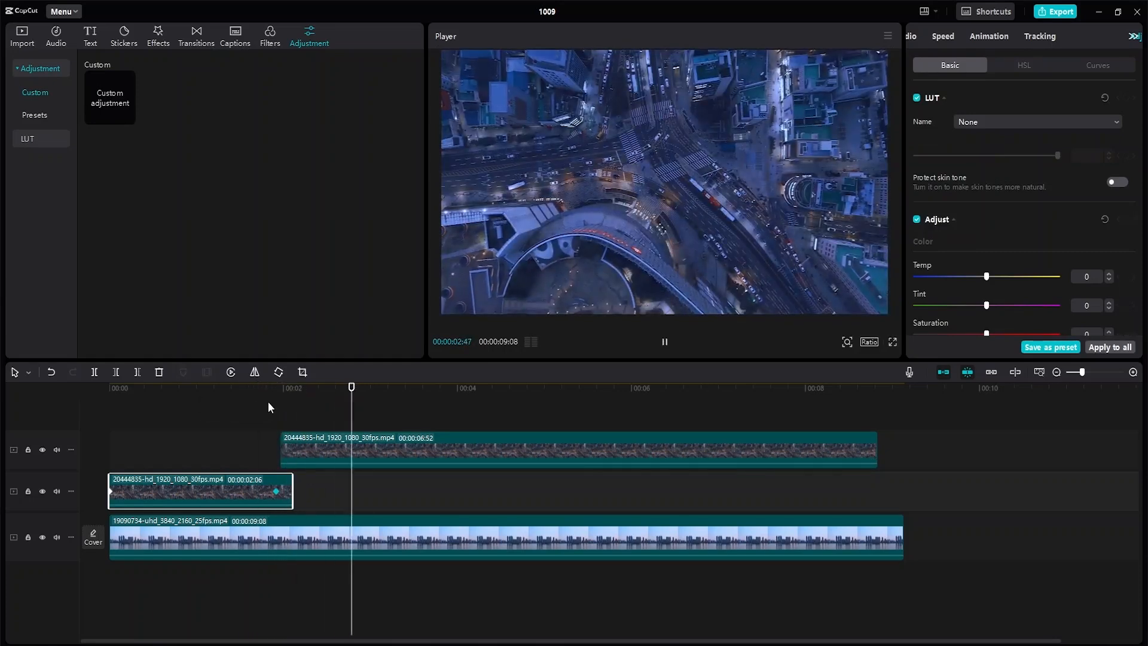
- Try the lower aerial segment's second opacity keyframe at 00:00:02:04, close to its end, and play the transition
{"action": "key", "text": "super"}
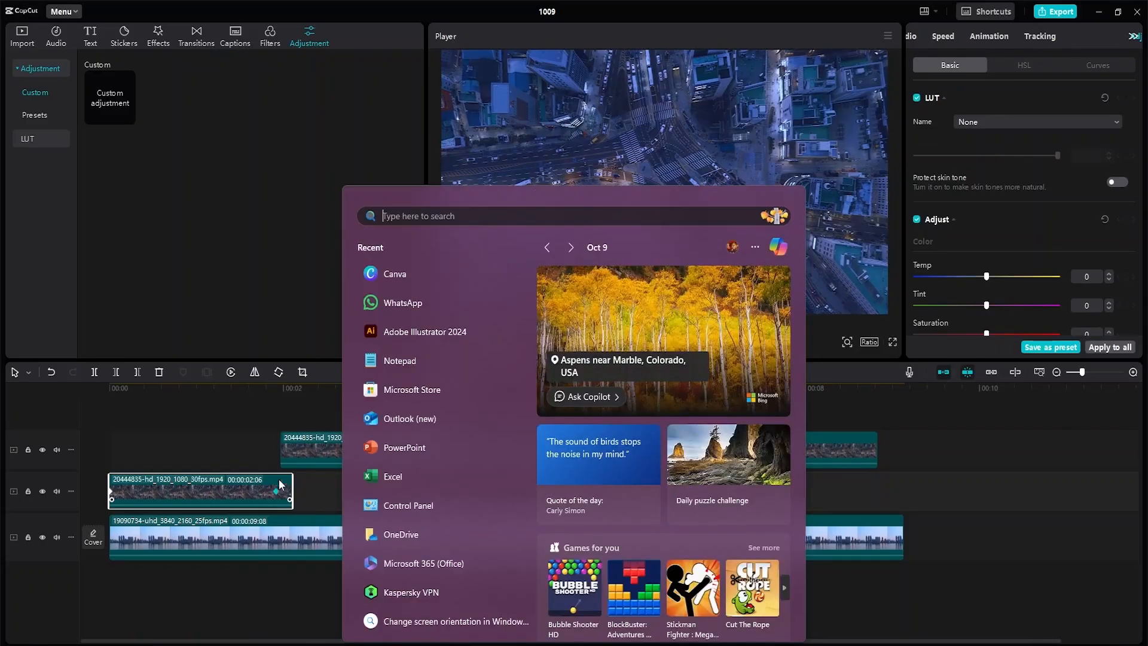
{"action": "left_click", "coordinate": [305, 302]}
{"action": "left_click", "coordinate": [276, 491]}
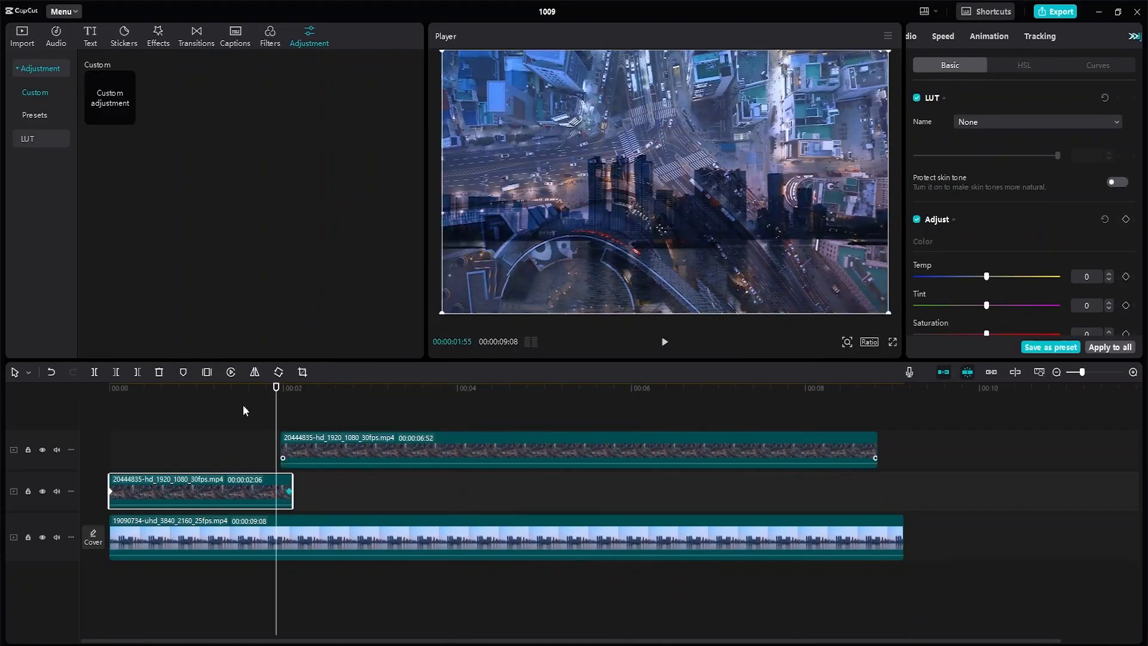
{"action": "left_click_drag", "start_coordinate": [276, 387], "coordinate": [187, 393]}
{"action": "key", "text": "space"}
{"action": "key", "text": "space"}
- Move the lower aerial segment's second opacity keyframe to just before the upper segment's start, and play the transition
{"action": "left_click", "coordinate": [289, 494]}
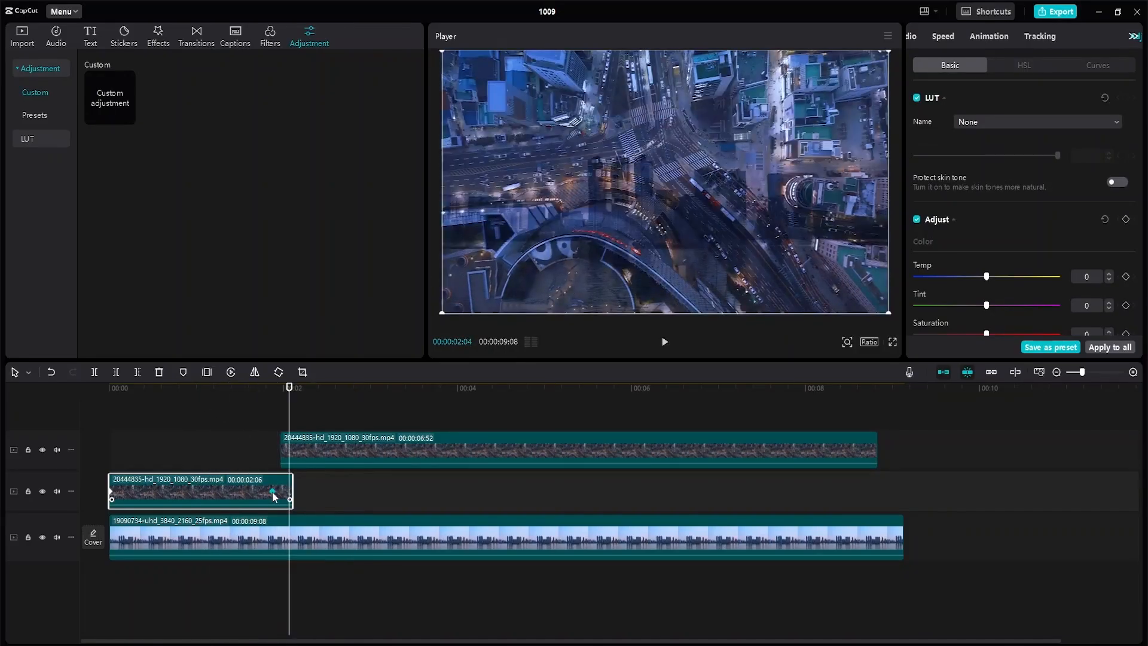
{"action": "mouse_move", "coordinate": [278, 494]}
{"action": "left_mouse_down"}
{"action": "mouse_move", "coordinate": [234, 490]}
{"action": "mouse_move", "coordinate": [275, 500]}
{"action": "left_mouse_up"}
{"action": "left_click_drag", "start_coordinate": [293, 403], "coordinate": [246, 403]}
{"action": "key", "text": "space"}
{"action": "key", "text": "space"}
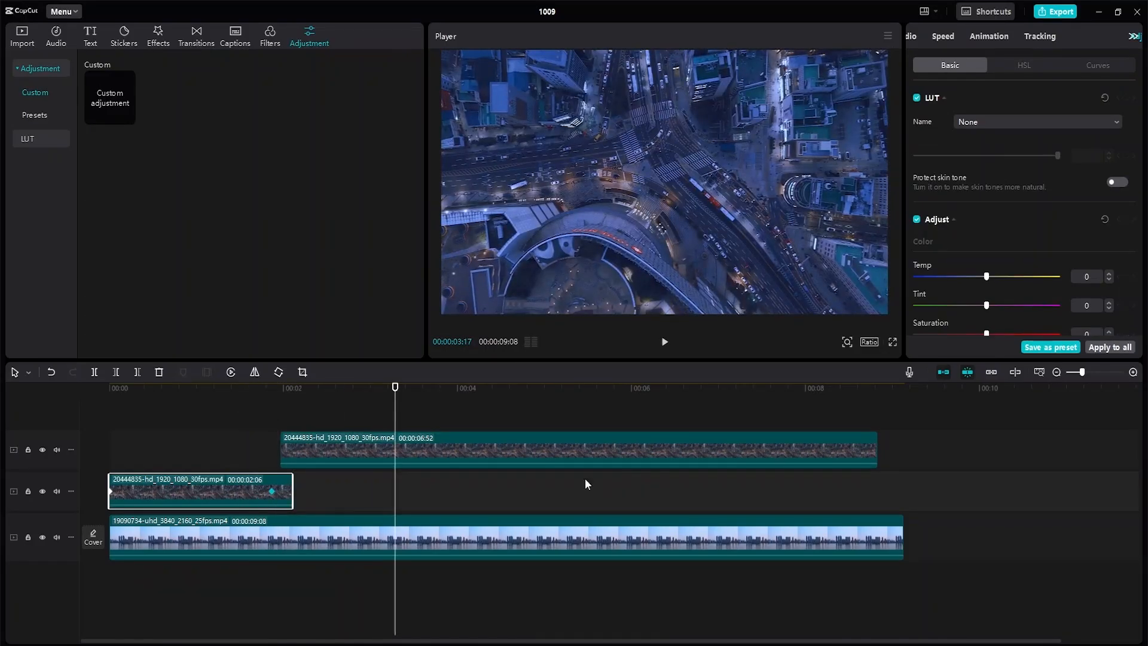
- Trim the start of the upper aerial segment so it lasts 00:00:06:49, and play the transition
{"action": "left_click", "coordinate": [352, 449]}
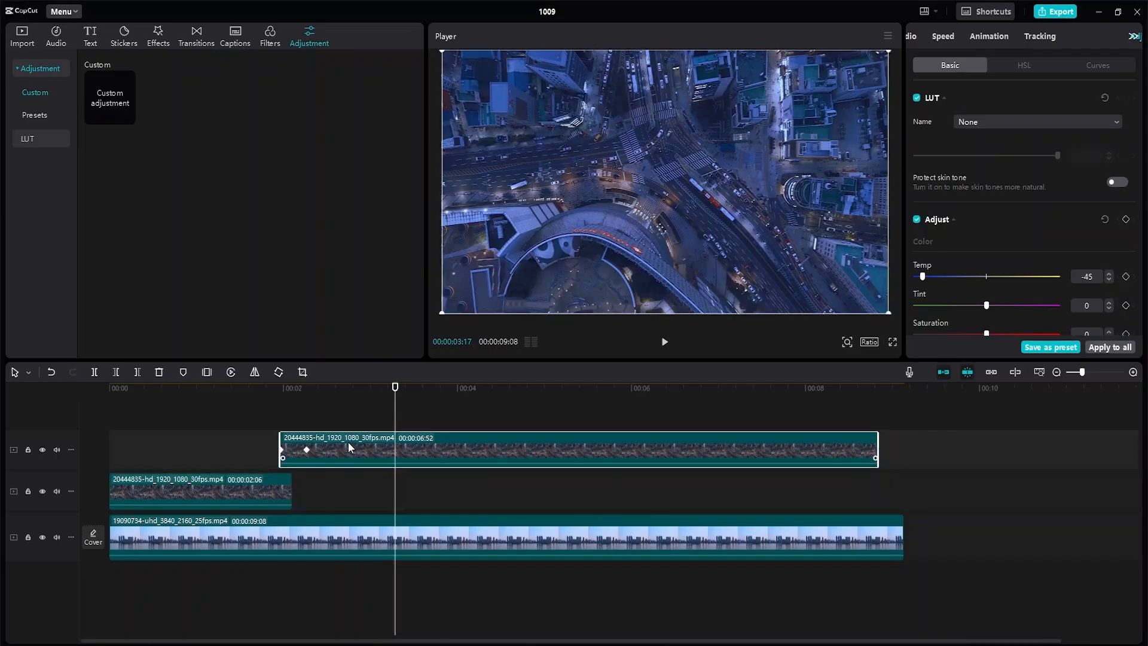
{"action": "left_click", "coordinate": [281, 459]}
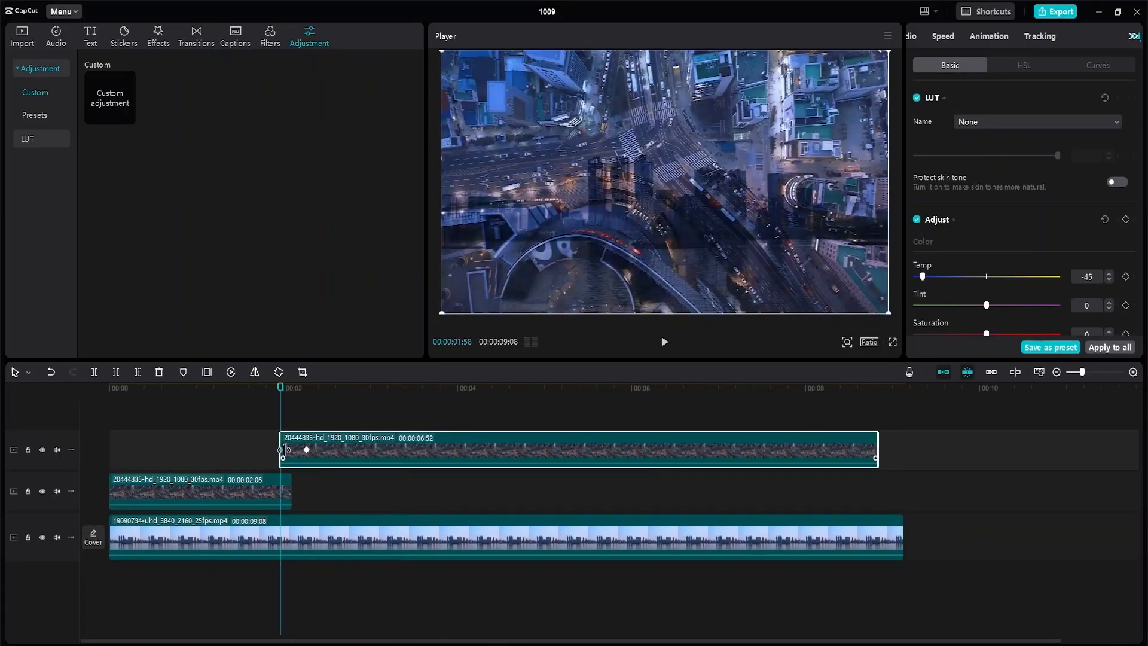
{"action": "left_click_drag", "start_coordinate": [281, 450], "coordinate": [285, 450]}
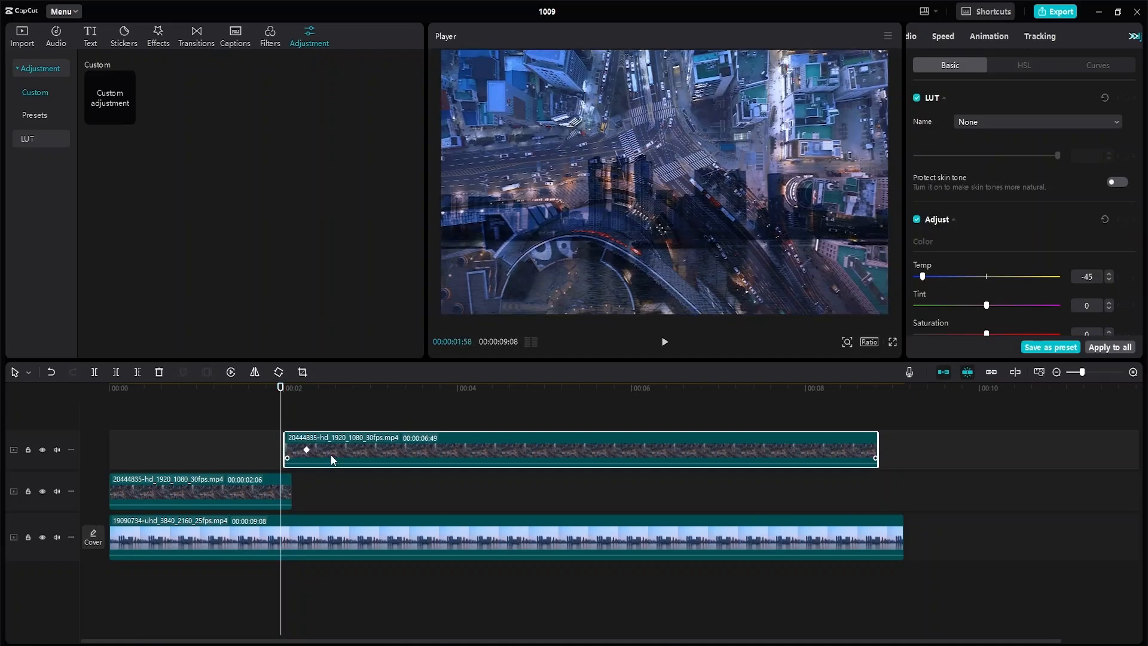
{"action": "left_click_drag", "start_coordinate": [281, 388], "coordinate": [259, 389]}
{"action": "key", "text": "space"}
{"action": "key", "text": "space"}
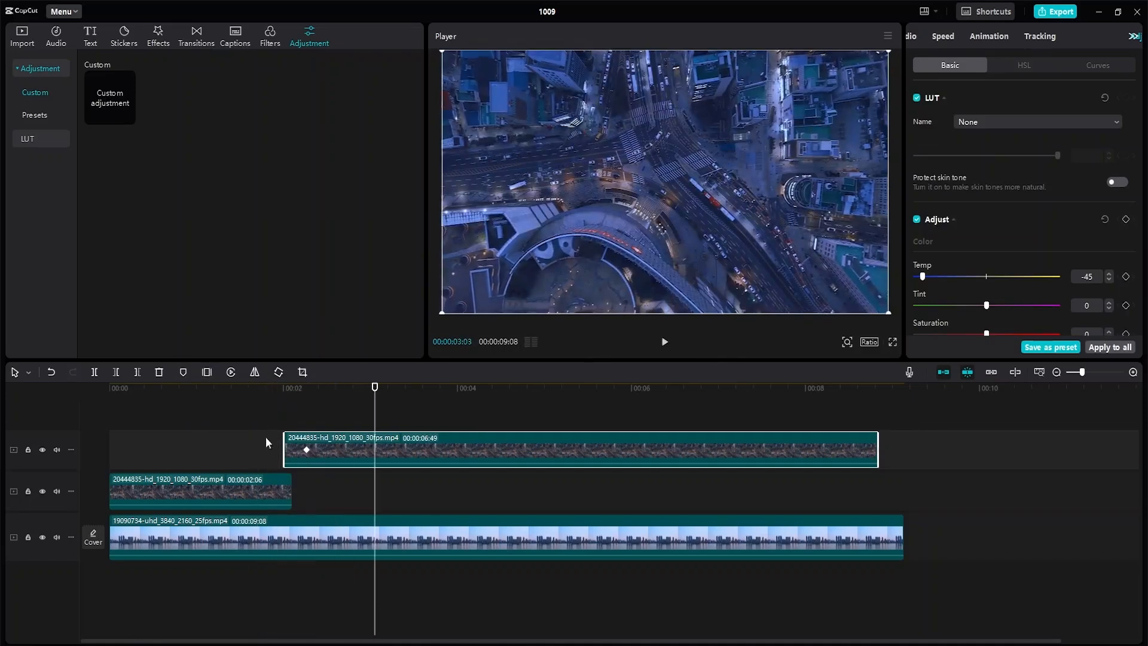
- Extend the start of the upper aerial segment so it lasts 00:00:06:57, and play the transition
{"action": "mouse_move", "coordinate": [283, 443]}
{"action": "left_mouse_down"}
{"action": "mouse_move", "coordinate": [251, 443]}
{"action": "mouse_move", "coordinate": [273, 442]}
{"action": "left_mouse_up"}
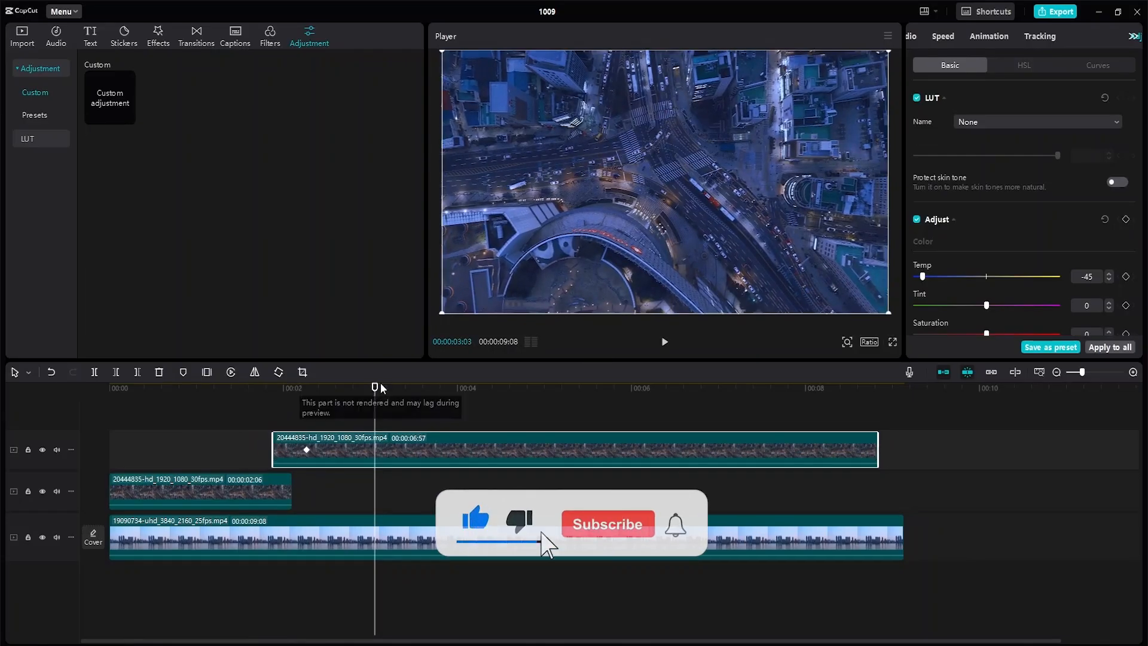
{"action": "left_click_drag", "start_coordinate": [376, 387], "coordinate": [246, 394]}
{"action": "key", "text": "space"}
{"action": "key", "text": "space"}
- Add a 0% opacity keyframe at the upper aerial segment's new start at 00:00:01:53
{"action": "left_click_drag", "start_coordinate": [321, 391], "coordinate": [275, 396]}
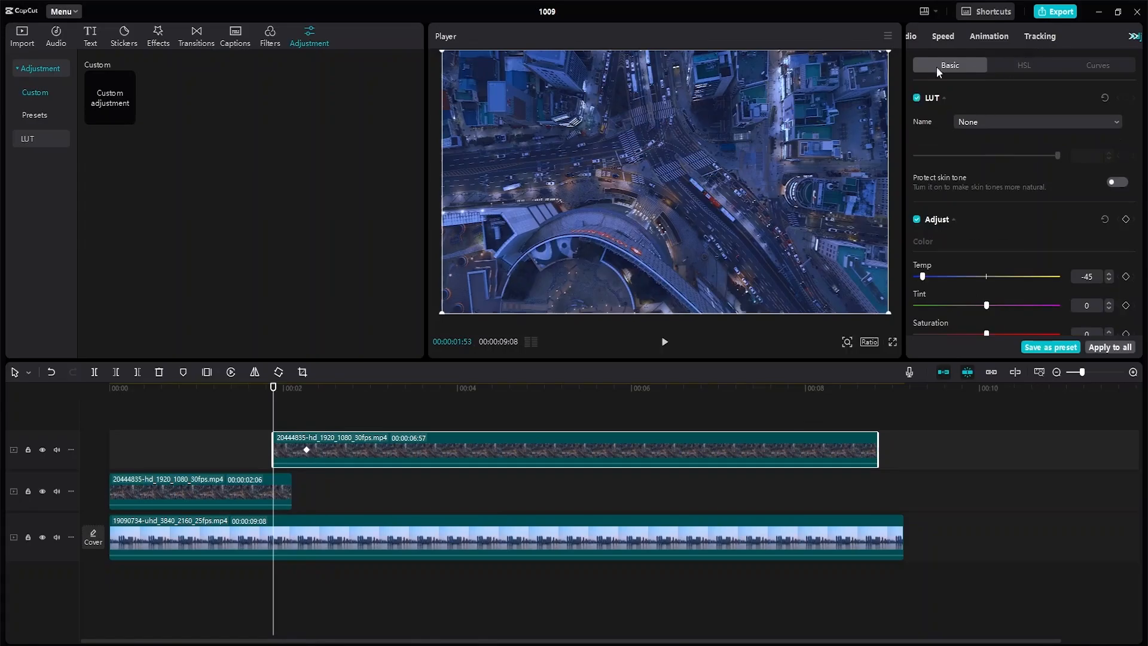
{"action": "scroll", "coordinate": [957, 36], "scroll_direction": "up", "scroll_amount": 2}
{"action": "left_click", "coordinate": [1133, 36]}
{"action": "scroll", "coordinate": [1088, 36], "scroll_direction": "up", "scroll_amount": 2}
{"action": "left_click", "coordinate": [923, 38]}
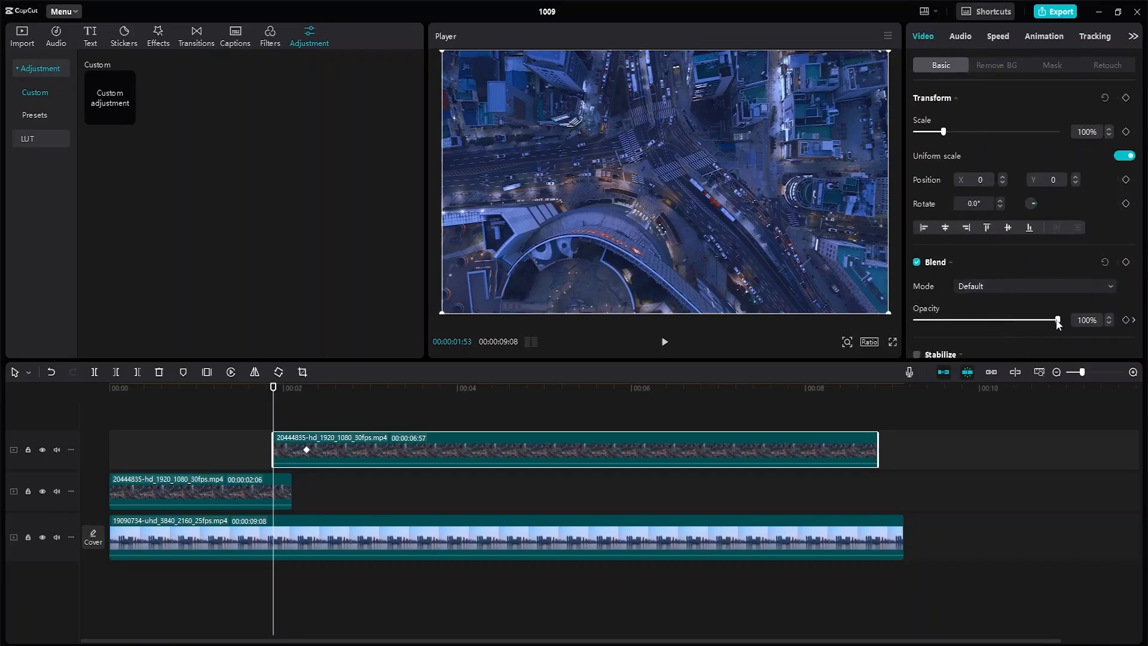
{"action": "left_click_drag", "start_coordinate": [1038, 320], "coordinate": [884, 324]}
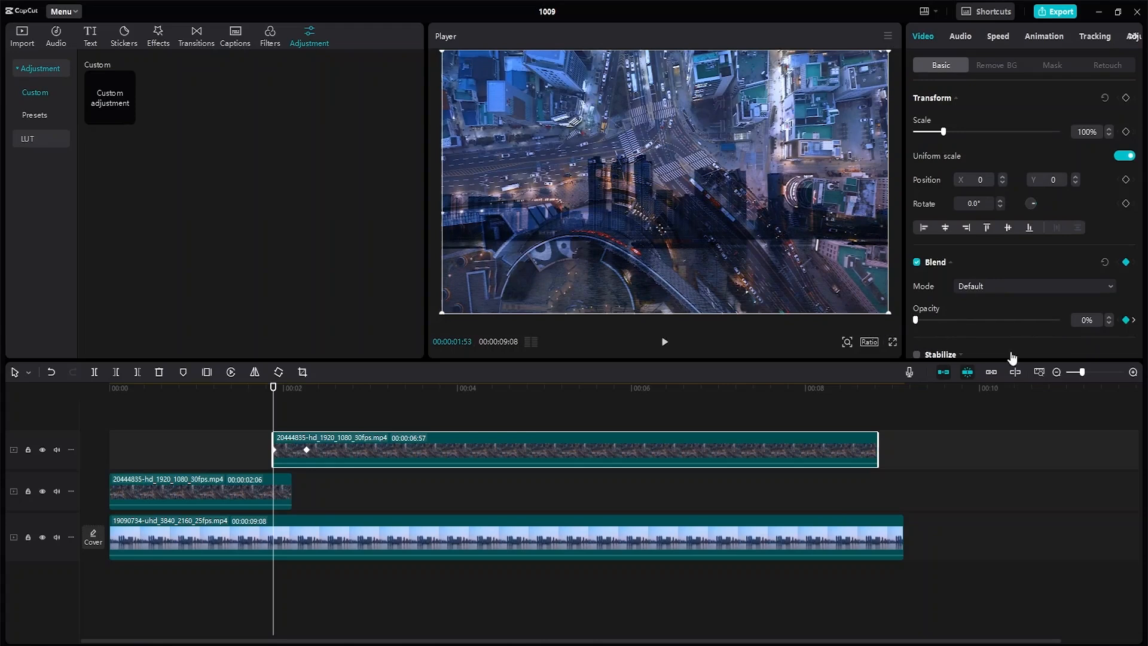
- Move the upper aerial segment's 100% opacity keyframe earlier to about 00:00:02:04, and play the transition
{"action": "left_click", "coordinate": [308, 452]}
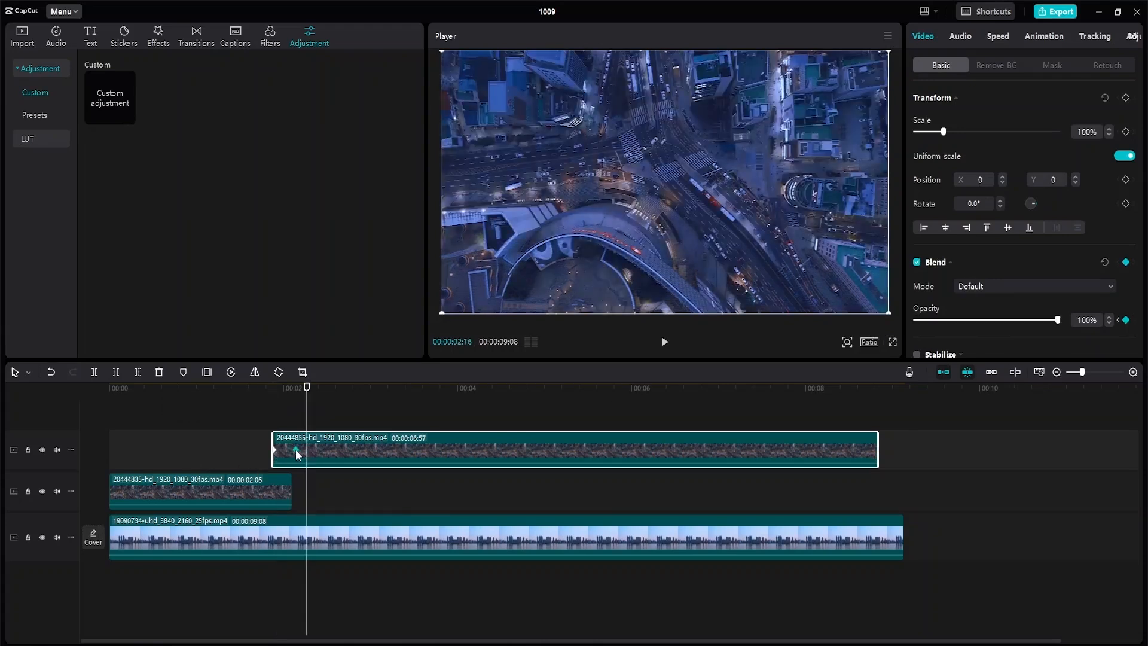
{"action": "left_click_drag", "start_coordinate": [289, 453], "coordinate": [290, 452]}
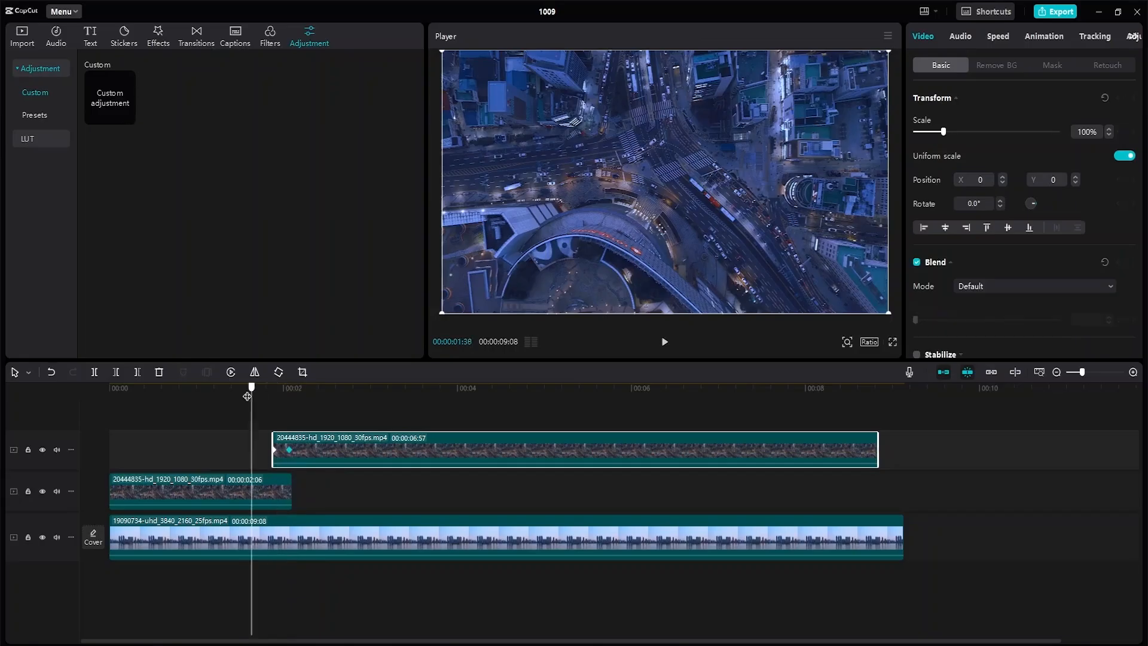
{"action": "key", "text": "space"}
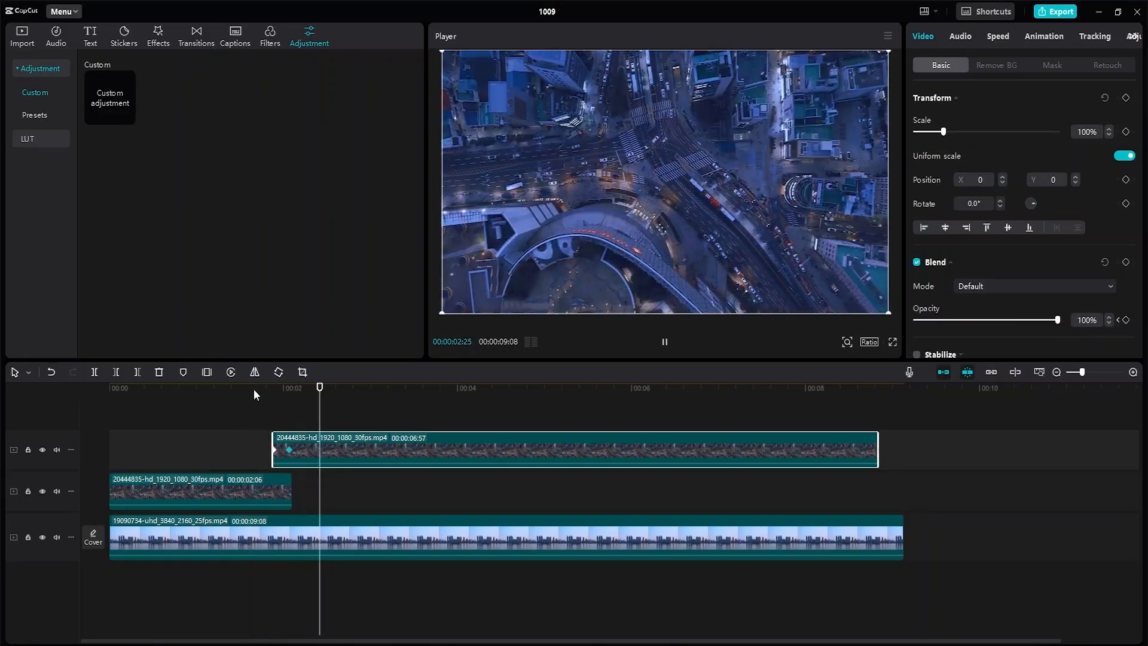
{"action": "key", "text": "space"}
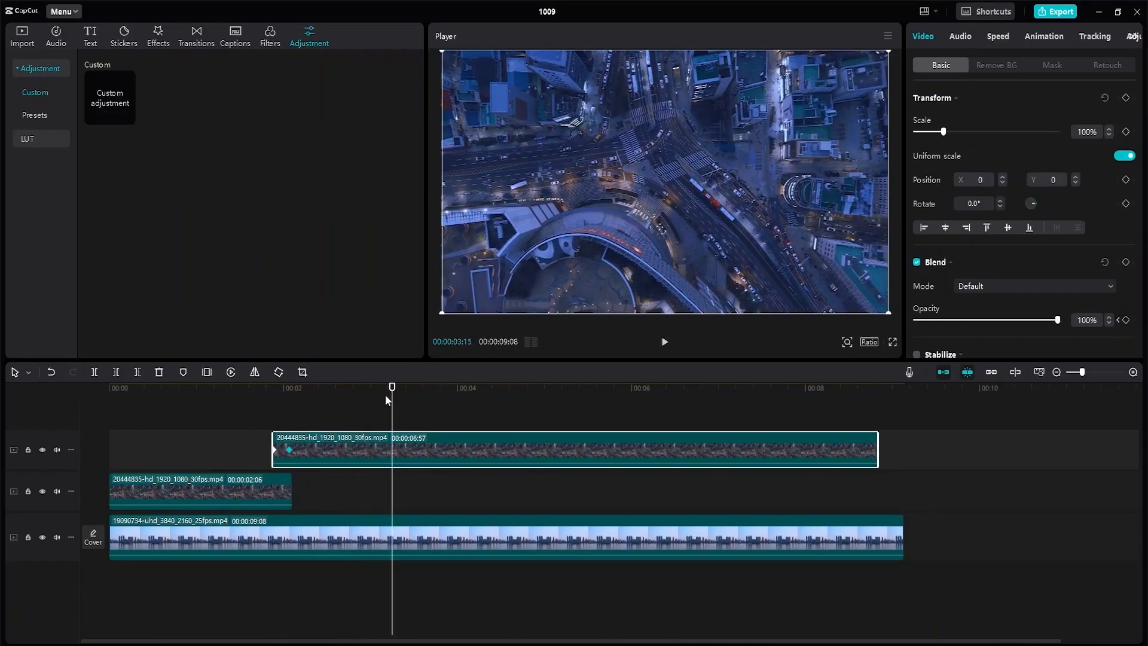
- Play the transition from the start and look through the blend modes available for the upper aerial segment
{"action": "left_click_drag", "start_coordinate": [385, 395], "coordinate": [81, 410]}
{"action": "key", "text": "space"}
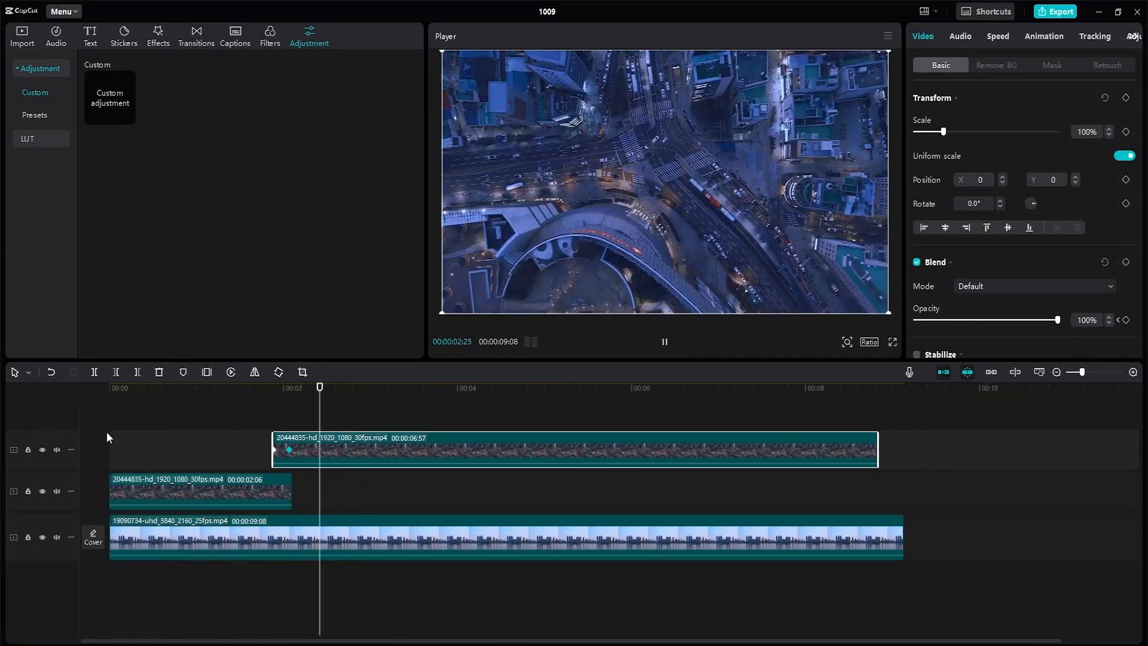
{"action": "key", "text": "space"}
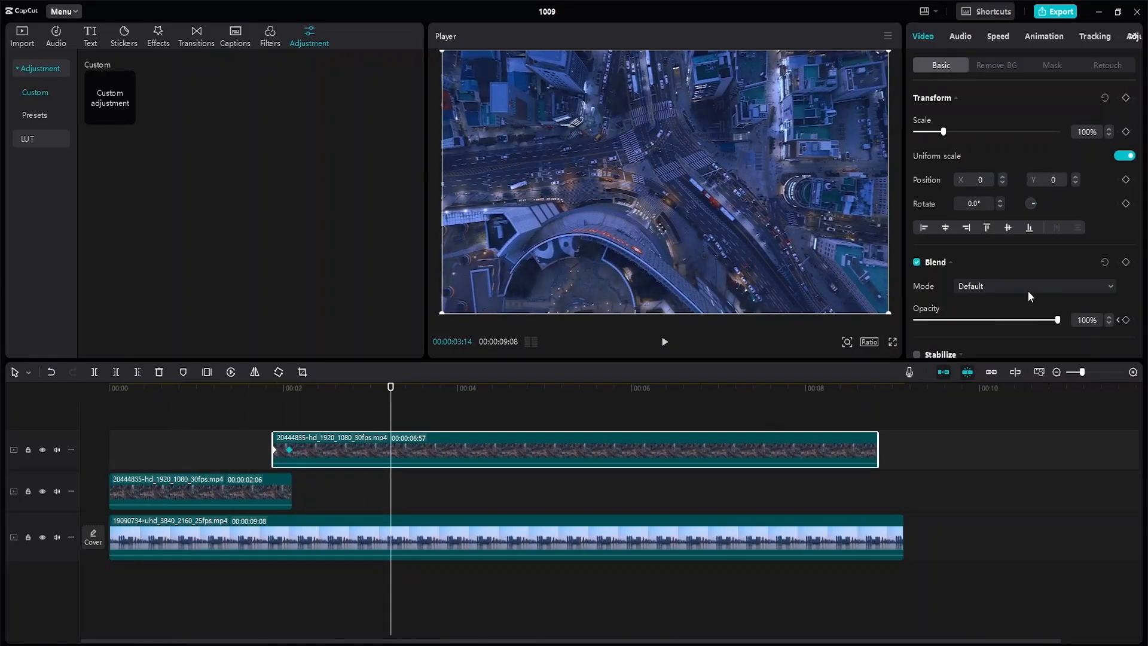
{"action": "scroll", "coordinate": [1028, 288], "scroll_direction": "down", "scroll_amount": 2}
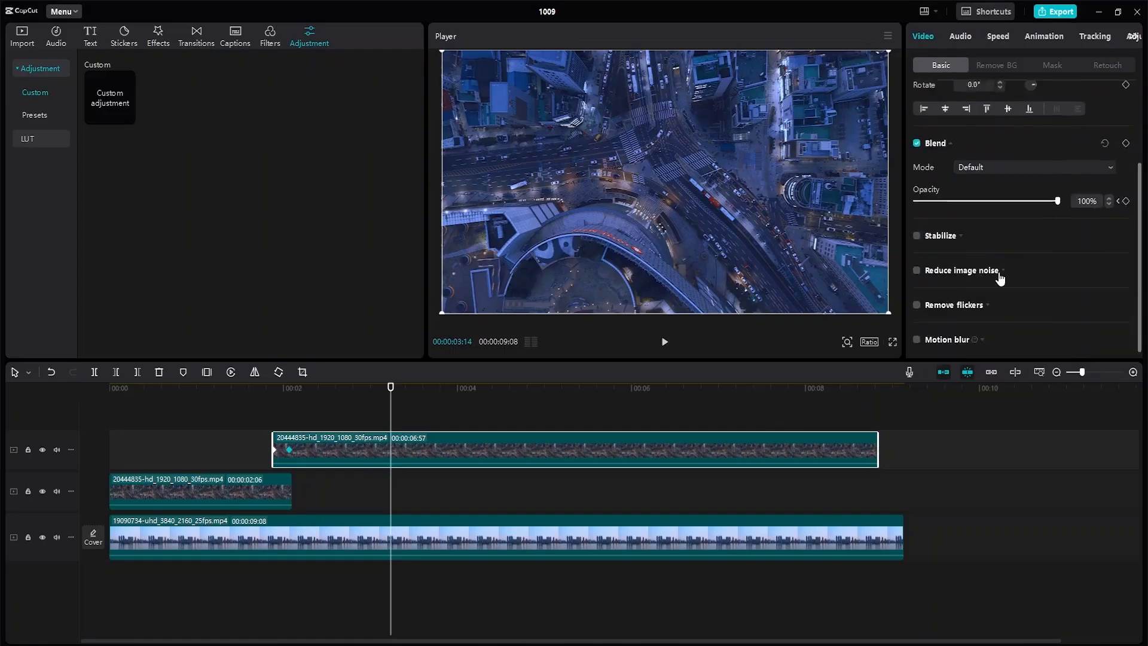
{"action": "left_click", "coordinate": [1021, 161]}
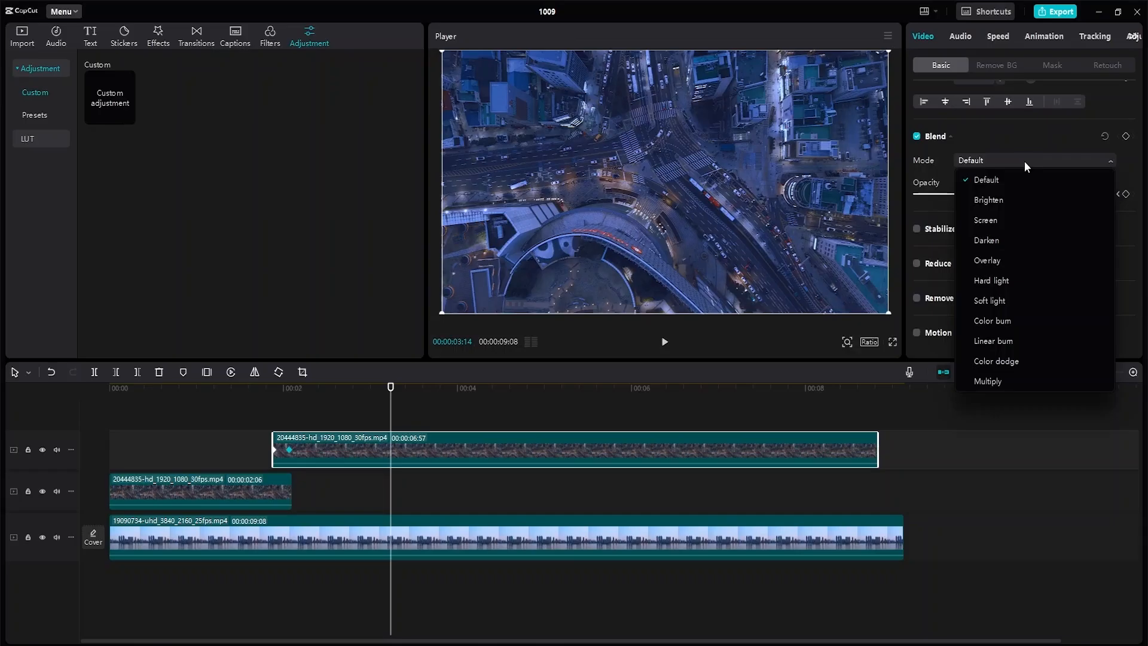
{"action": "left_click", "coordinate": [1007, 451]}
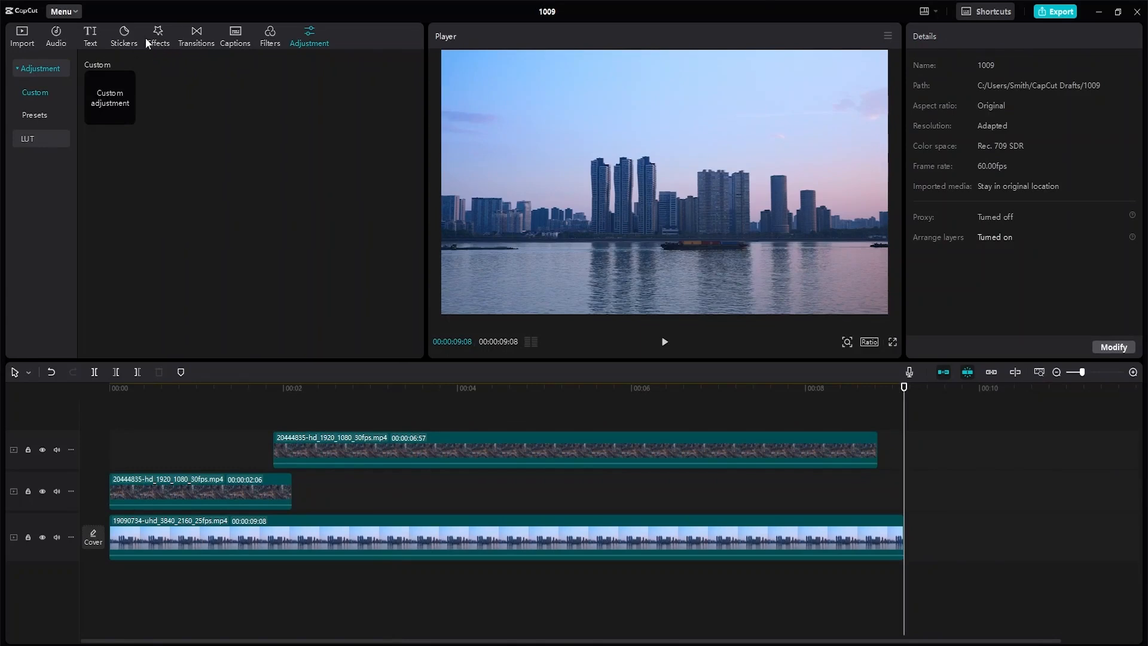
- Add the red barcode ORIGINAL sticker above the upper aerial segment, starting at 00:00:02:47
{"action": "left_click", "coordinate": [125, 31]}
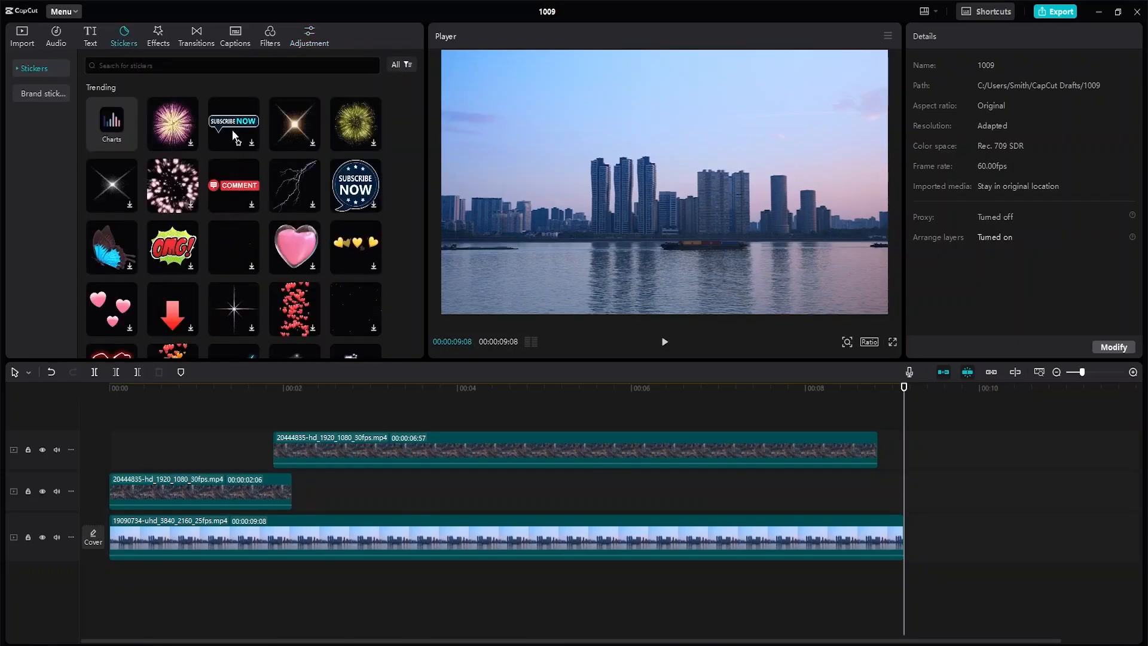
{"action": "scroll", "coordinate": [233, 132], "scroll_direction": "down", "scroll_amount": 10}
{"action": "scroll", "coordinate": [239, 159], "scroll_direction": "down", "scroll_amount": 4}
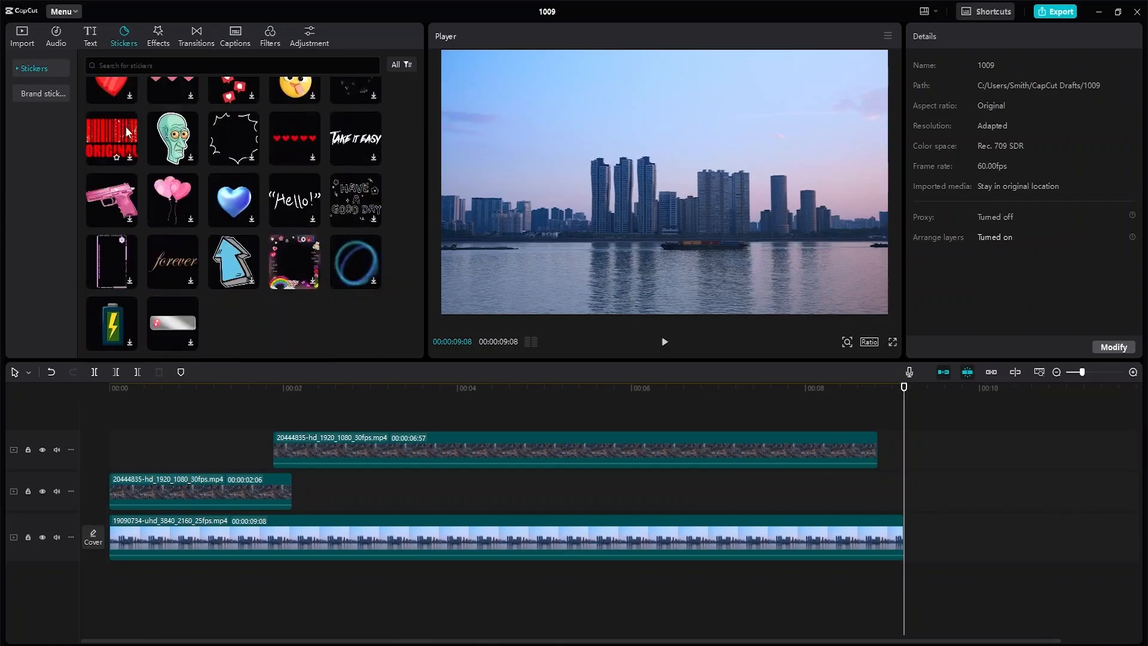
{"action": "left_click", "coordinate": [116, 137]}
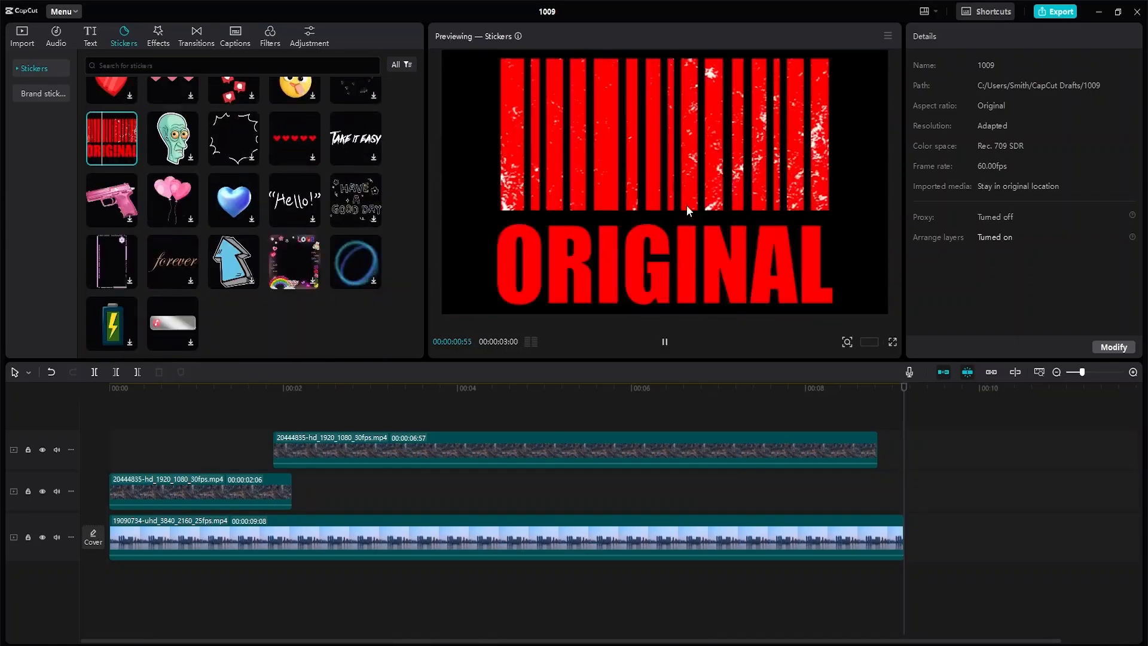
{"action": "left_click_drag", "start_coordinate": [113, 134], "coordinate": [414, 411]}
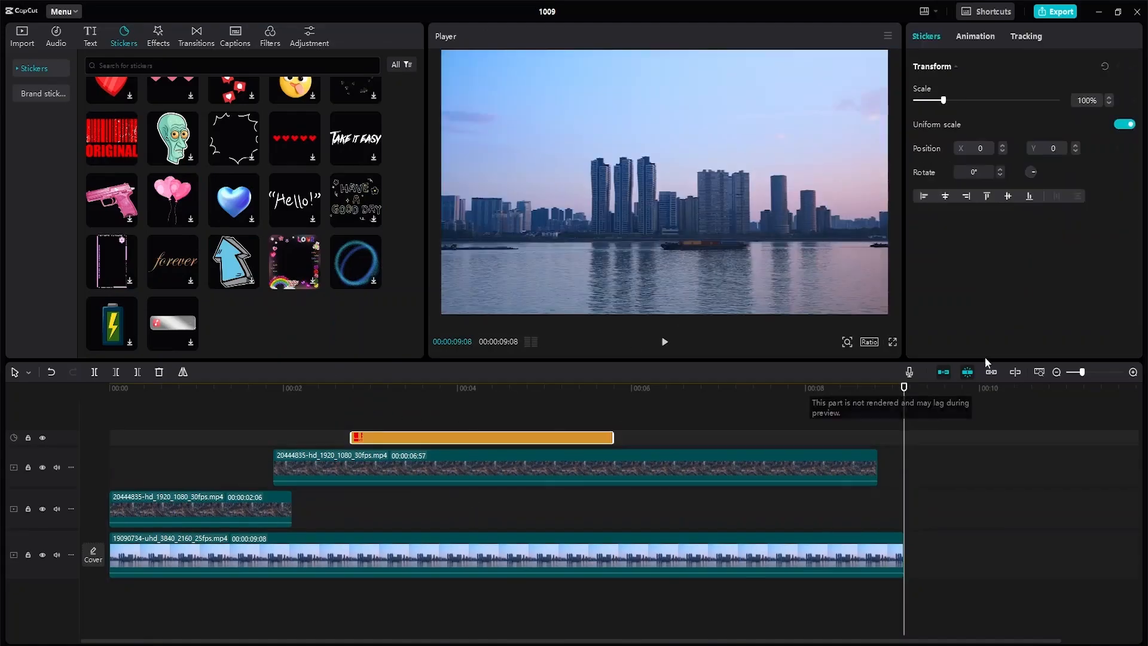
- Enlarge the ORIGINAL sticker to 500% and add a scale keyframe at its start, 00:00:02:47
{"action": "left_click_drag", "start_coordinate": [873, 401], "coordinate": [478, 412]}
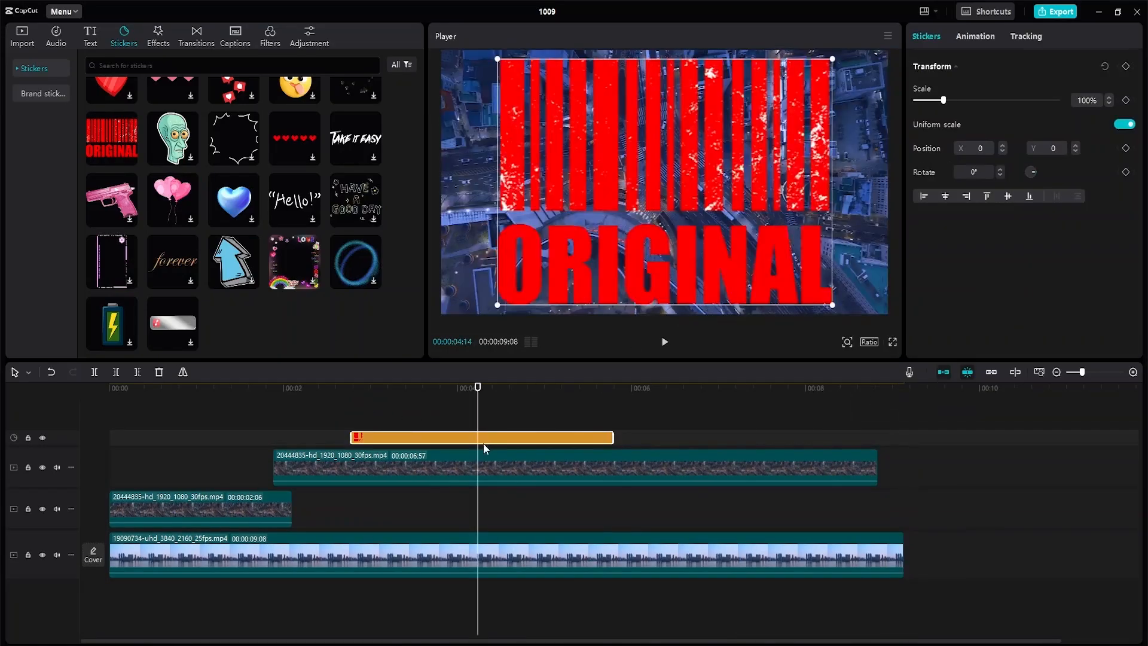
{"action": "left_click_drag", "start_coordinate": [832, 305], "coordinate": [1076, 389]}
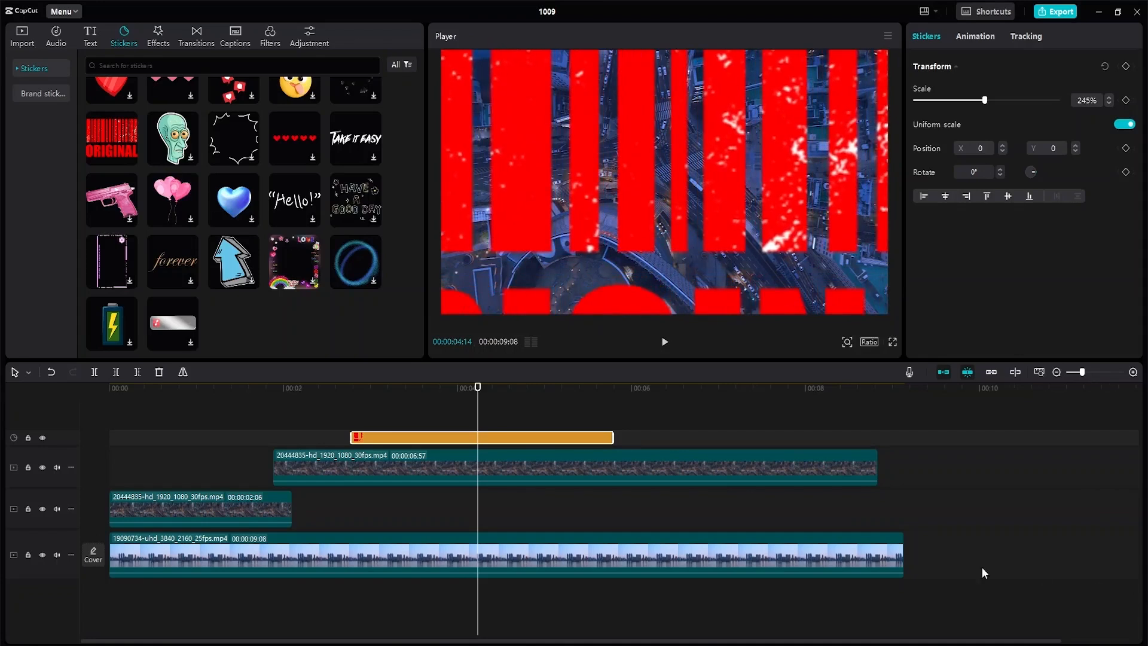
{"action": "left_click_drag", "start_coordinate": [478, 388], "coordinate": [352, 389]}
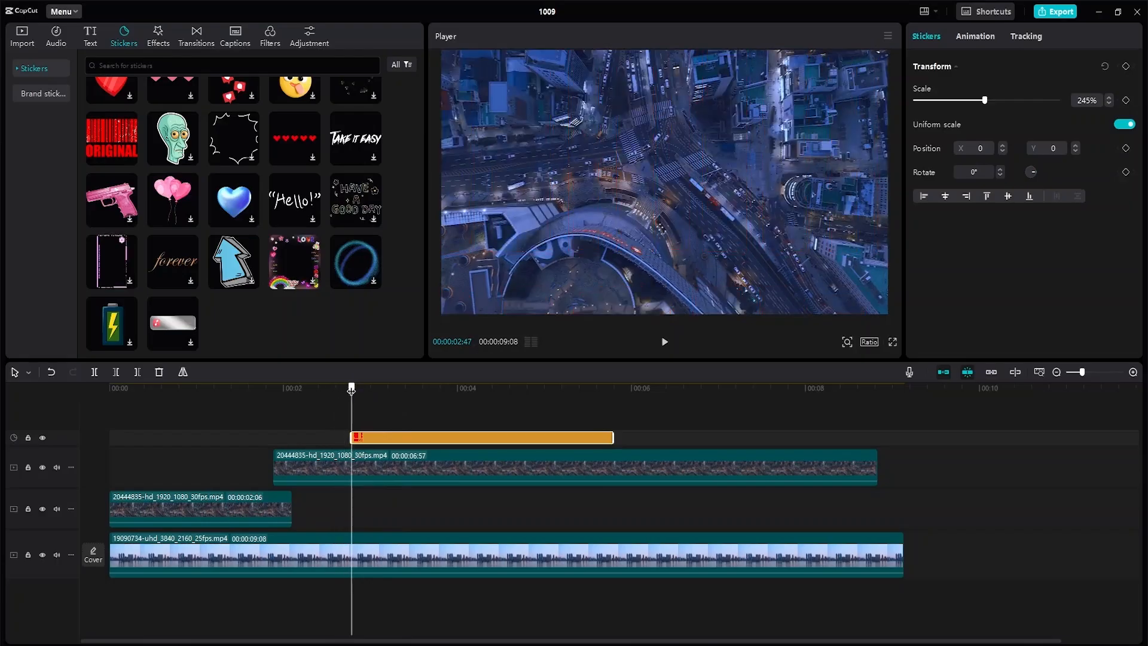
{"action": "left_click_drag", "start_coordinate": [985, 101], "coordinate": [1096, 118]}
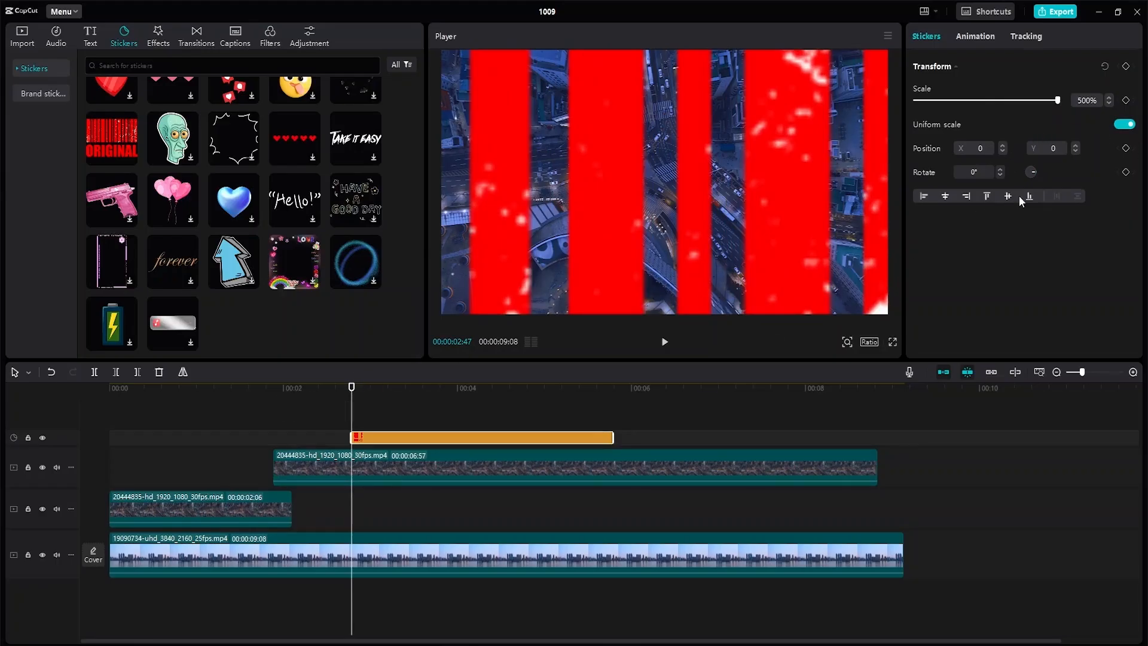
{"action": "left_click", "coordinate": [1125, 101]}
- Shrink the ORIGINAL sticker to 40% with a scale keyframe at 00:00:05:29
{"action": "left_click_drag", "start_coordinate": [352, 390], "coordinate": [611, 403]}
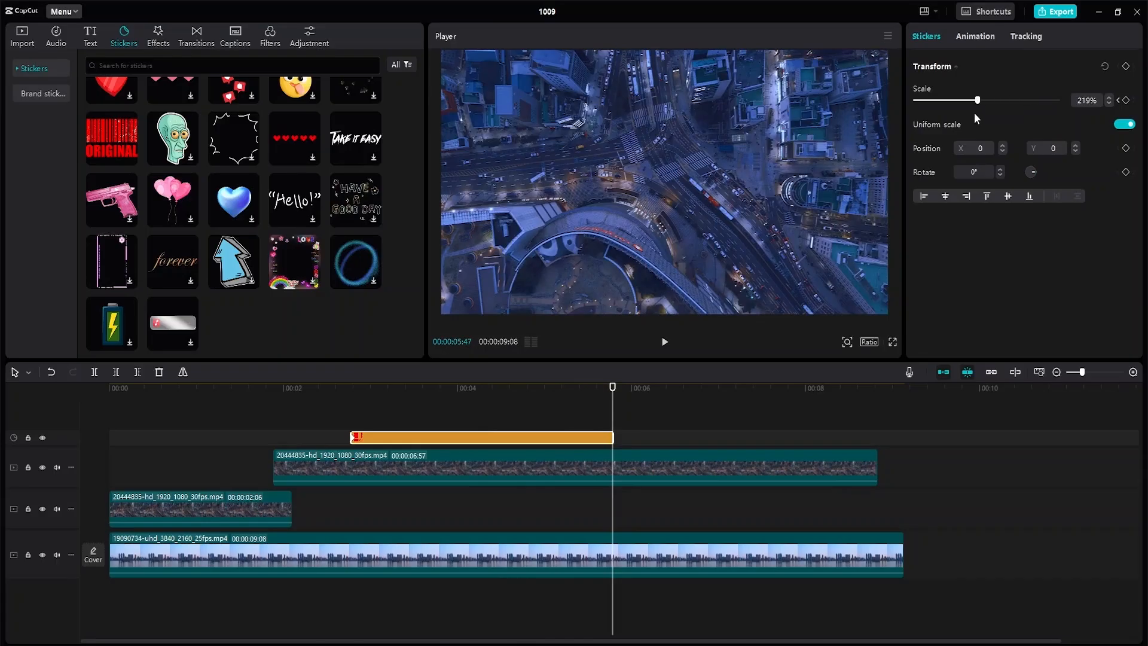
{"action": "left_click_drag", "start_coordinate": [611, 392], "coordinate": [586, 395]}
{"action": "left_click_drag", "start_coordinate": [984, 101], "coordinate": [929, 100]}
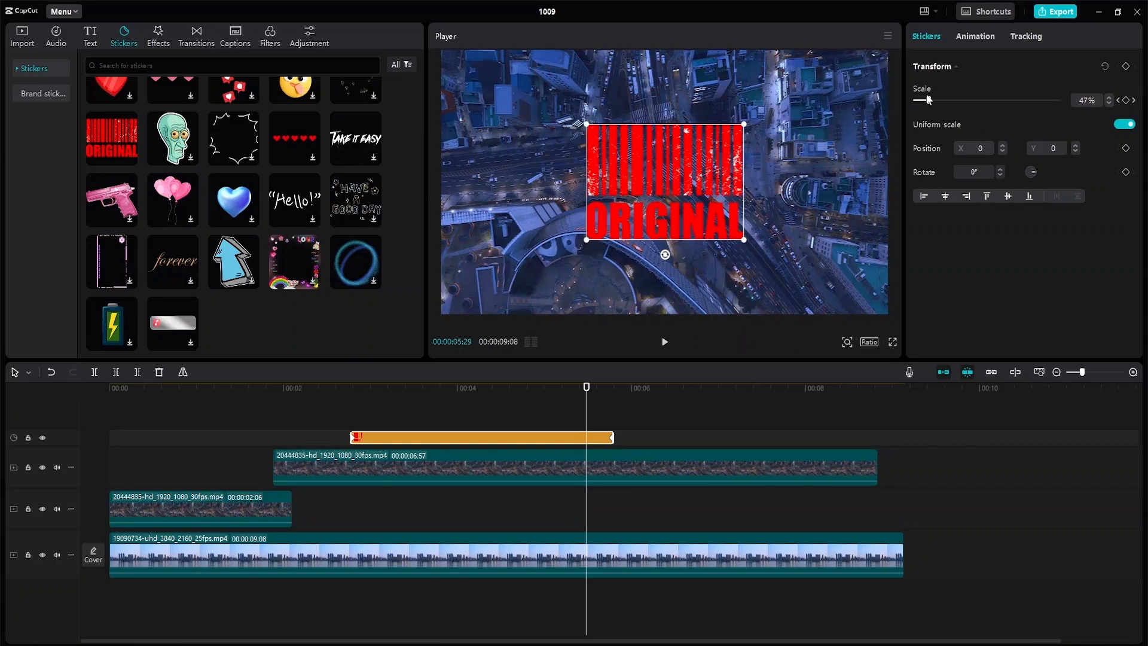
{"action": "mouse_move", "coordinate": [929, 100]}
{"action": "left_mouse_down"}
{"action": "mouse_move", "coordinate": [914, 100]}
{"action": "mouse_move", "coordinate": [939, 105]}
{"action": "mouse_move", "coordinate": [927, 102]}
{"action": "left_mouse_up"}
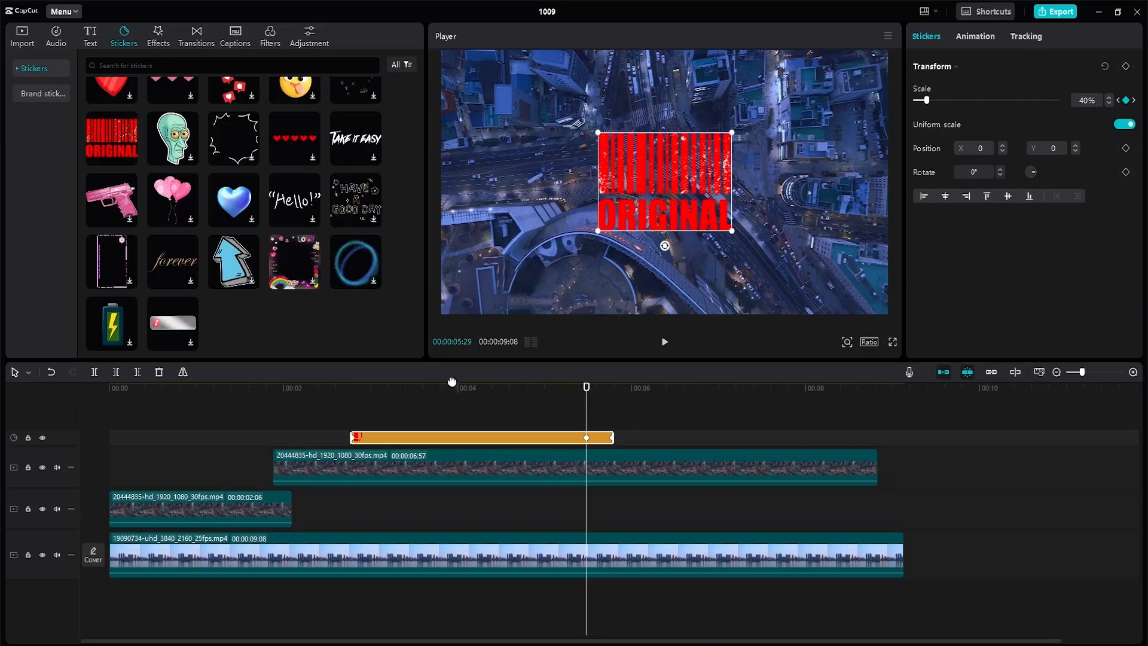
{"action": "left_click_drag", "start_coordinate": [579, 404], "coordinate": [586, 392]}
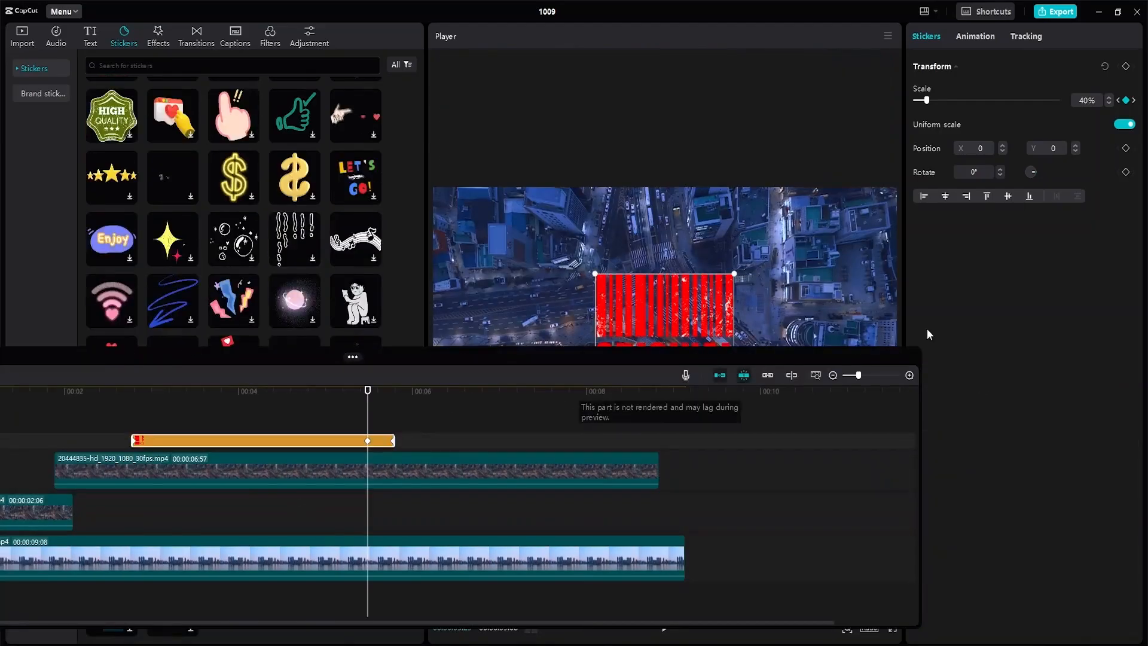
{"action": "left_click_drag", "start_coordinate": [919, 383], "coordinate": [1144, 441]}
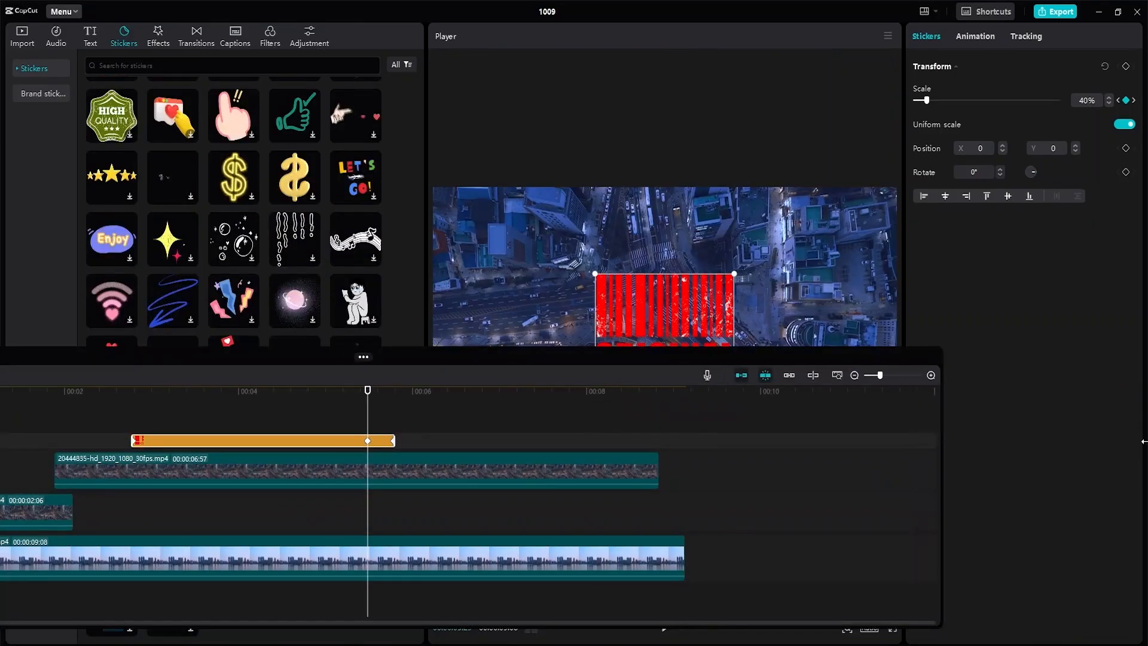
{"action": "left_click_drag", "start_coordinate": [985, 428], "coordinate": [940, 415]}
{"action": "left_click_drag", "start_coordinate": [595, 355], "coordinate": [764, 377]}
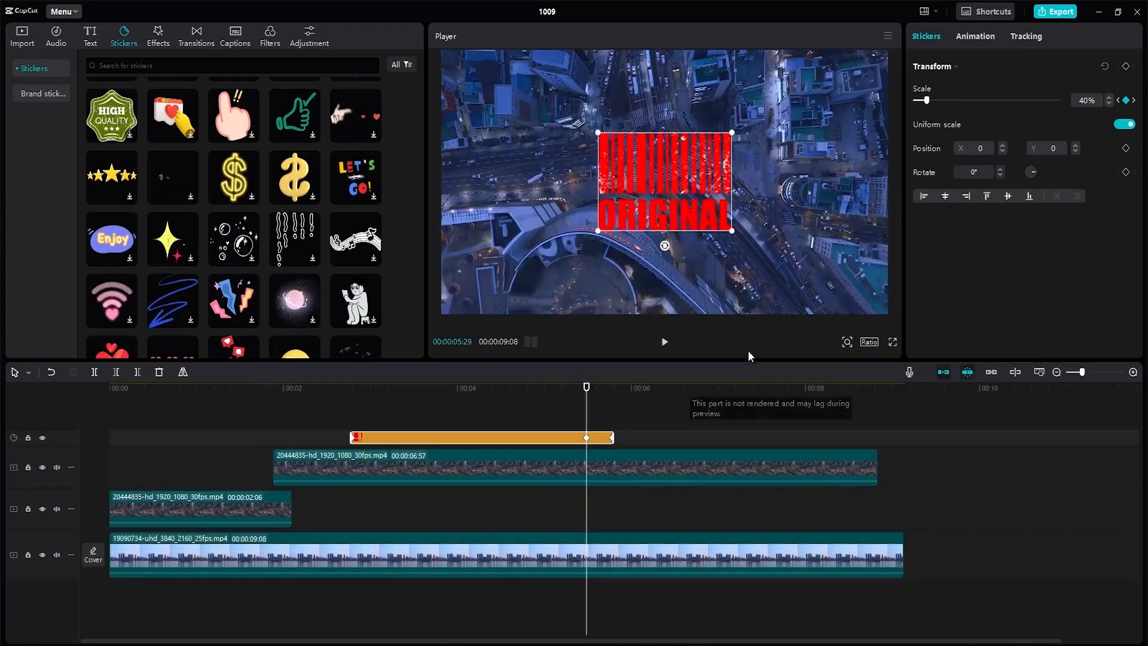
- Play the ORIGINAL sticker's scale animation from just before its start
{"action": "left_click_drag", "start_coordinate": [586, 391], "coordinate": [297, 395]}
{"action": "key", "text": "space"}
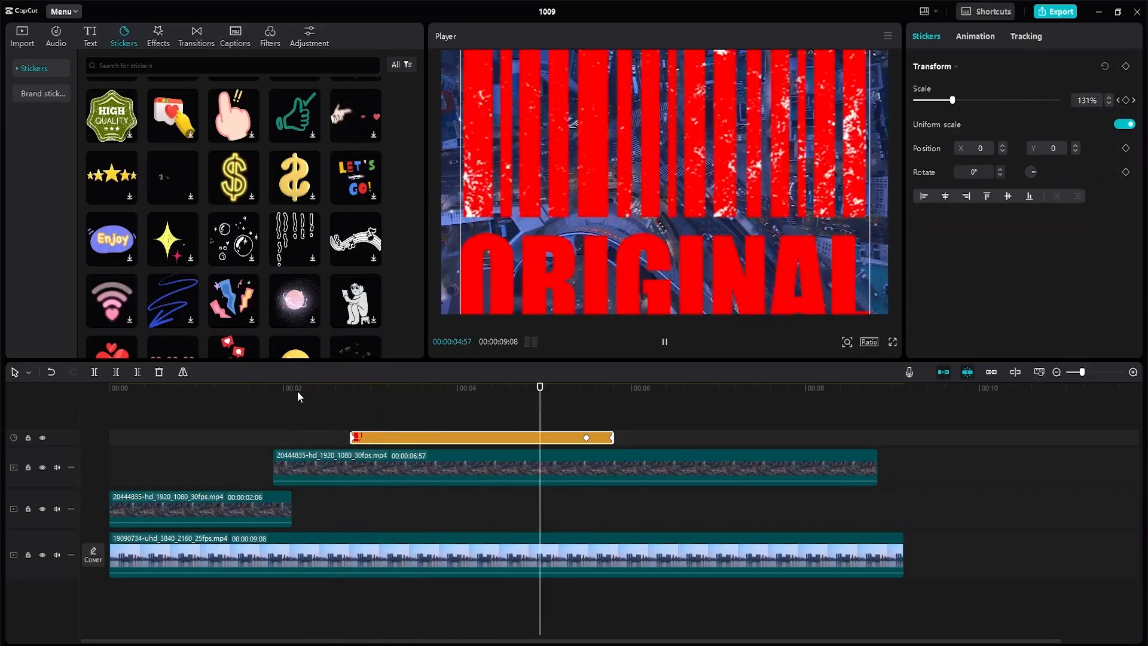
{"action": "key", "text": "space"}
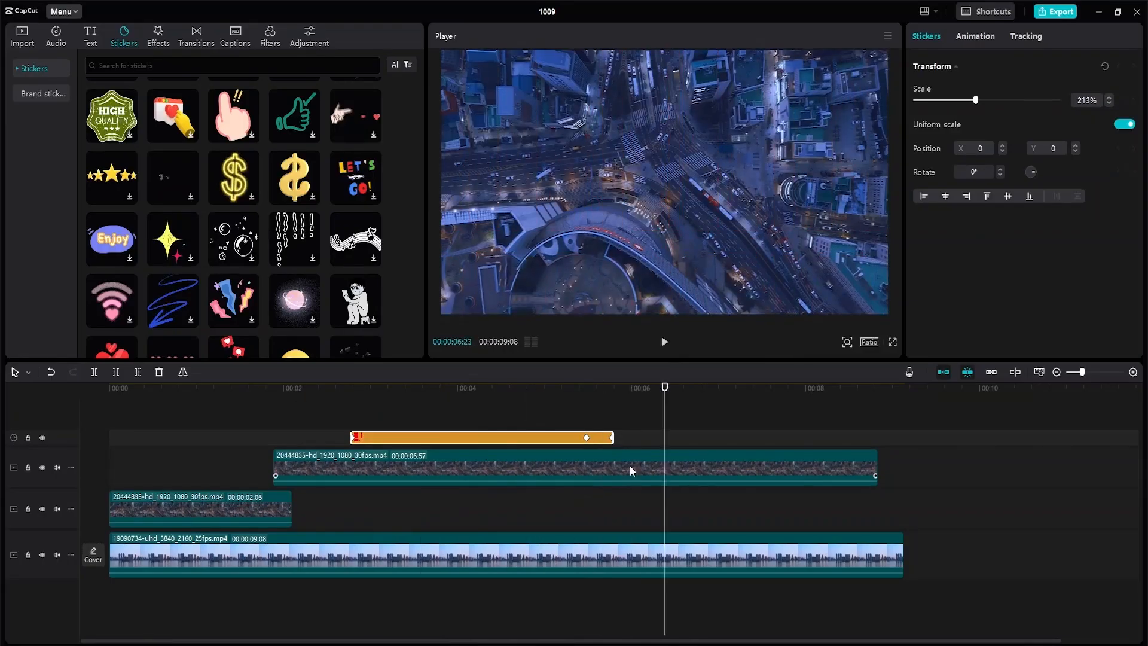
- Delete the stray scale keyframe at 00:00:05:47, keep the sticker ending there, and play its animation
{"action": "left_click_drag", "start_coordinate": [615, 437], "coordinate": [651, 437]}
{"action": "left_click", "coordinate": [613, 438]}
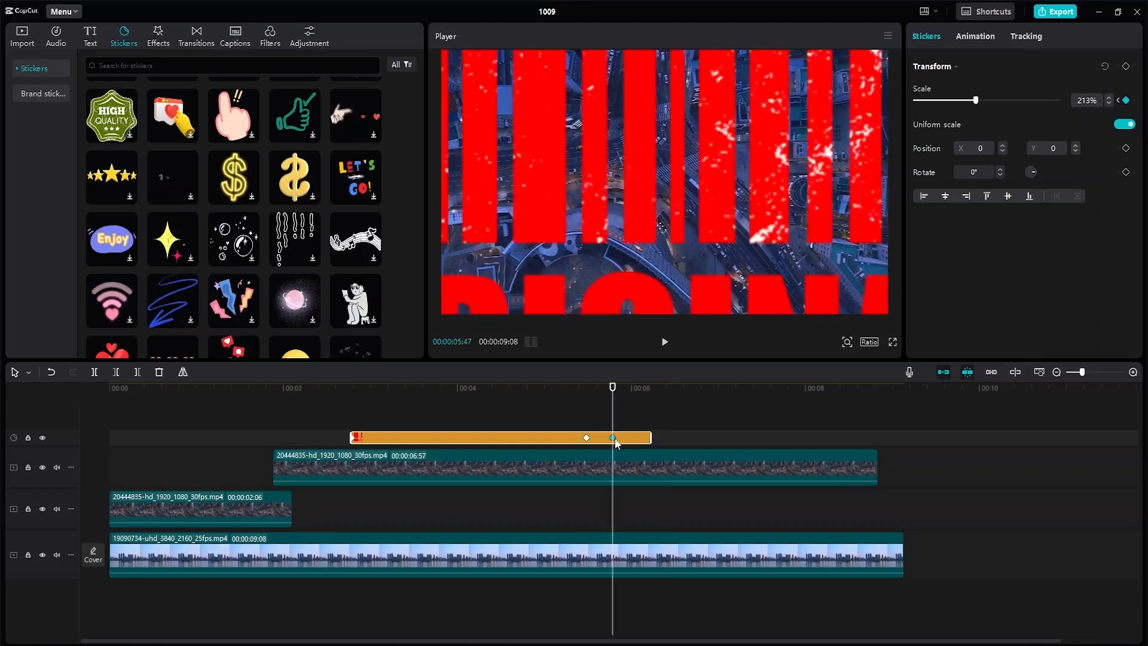
{"action": "key", "text": "Delete"}
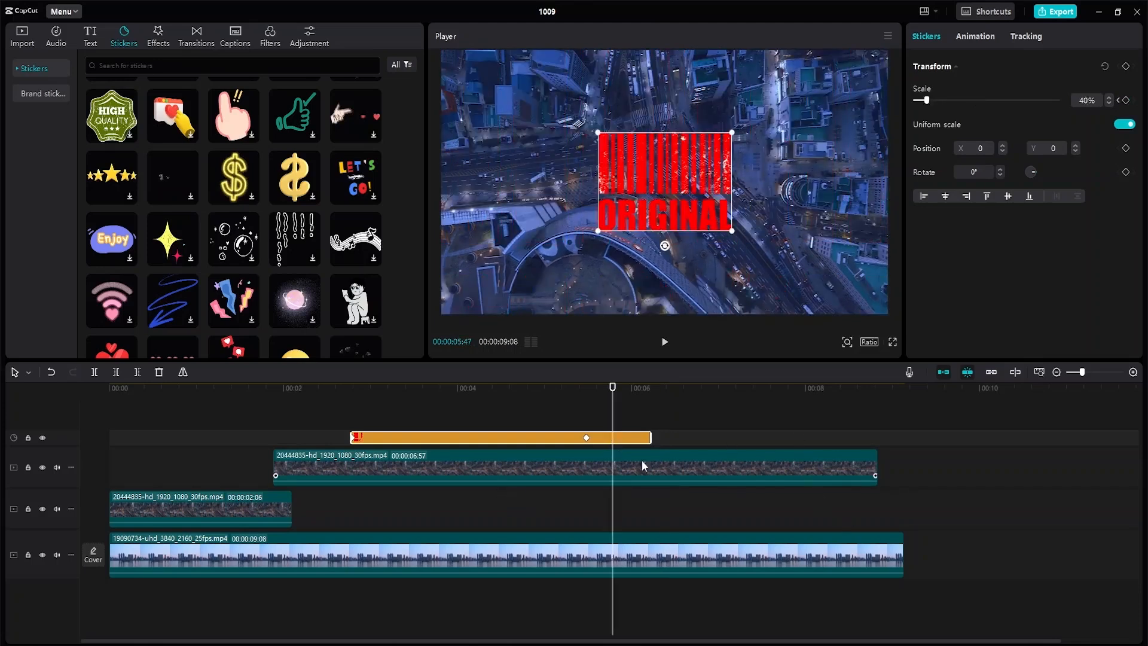
{"action": "left_click_drag", "start_coordinate": [645, 443], "coordinate": [613, 440]}
{"action": "left_click", "coordinate": [316, 411]}
{"action": "key", "text": "space"}
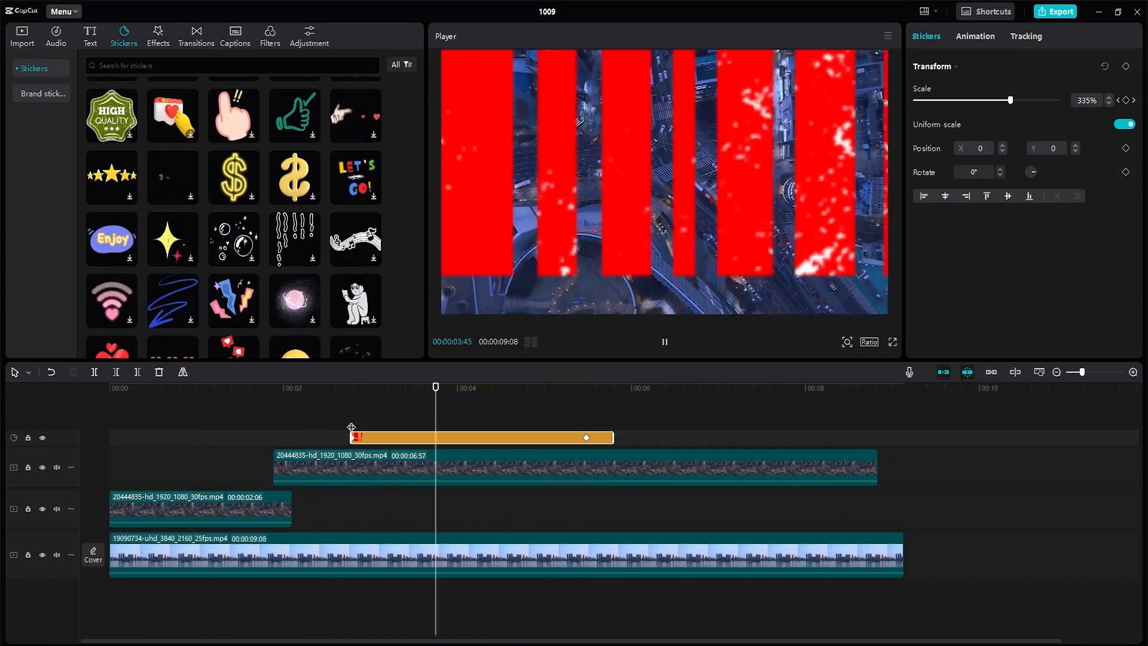
{"action": "key", "text": "space"}
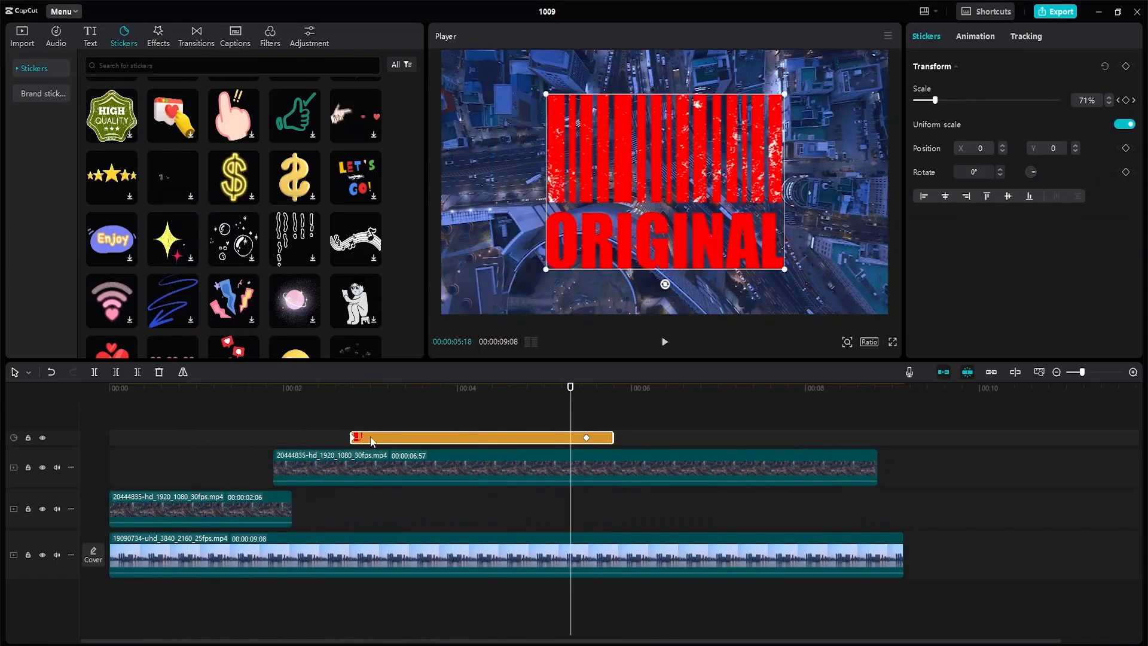
- Extend the ORIGINAL sticker's start earlier to about 00:00:02:38, and play the animation
{"action": "mouse_move", "coordinate": [352, 433]}
{"action": "left_mouse_down"}
{"action": "mouse_move", "coordinate": [328, 433]}
{"action": "mouse_move", "coordinate": [341, 432]}
{"action": "left_mouse_up"}
{"action": "left_click_drag", "start_coordinate": [569, 389], "coordinate": [301, 389]}
{"action": "key", "text": "space"}
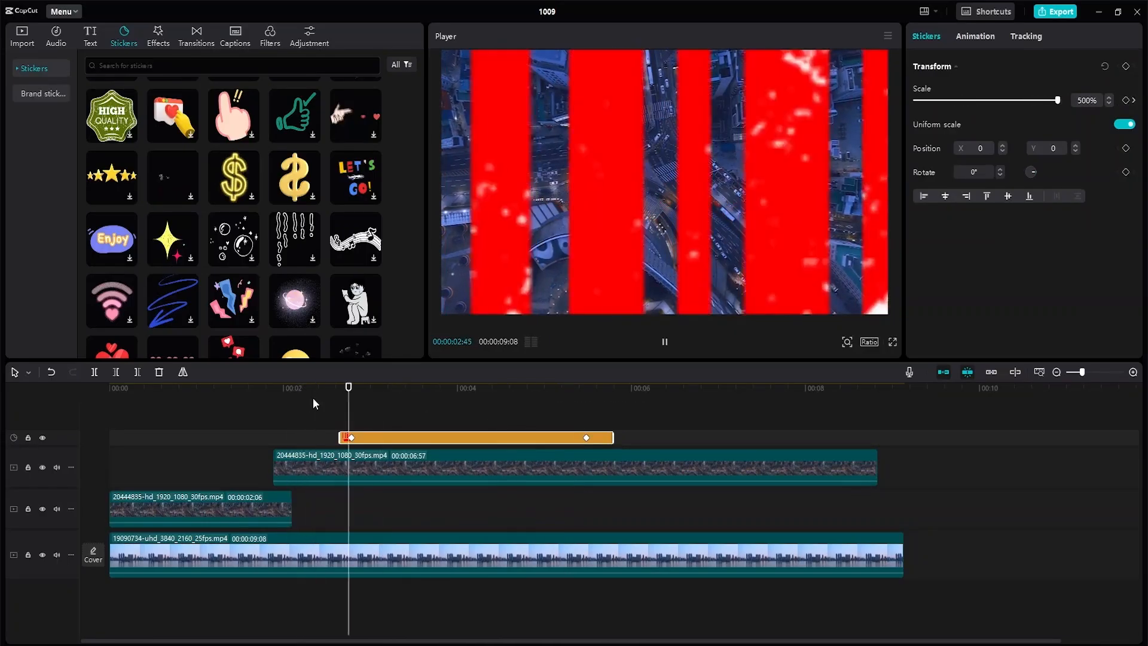
{"action": "key", "text": "space"}
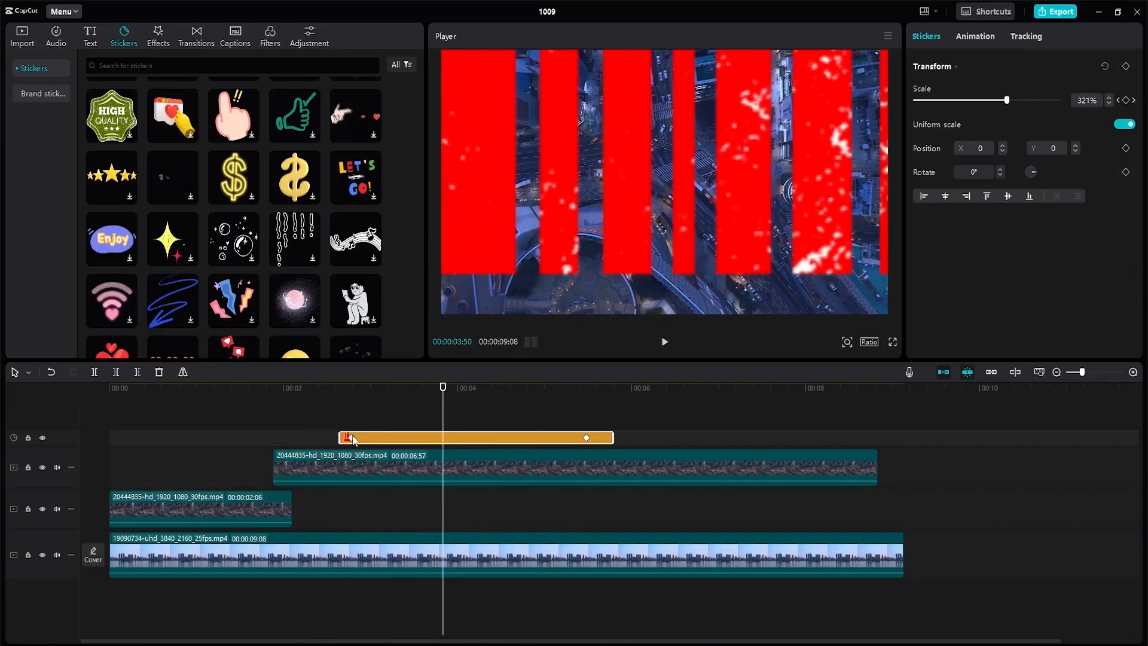
- Move the sticker's 40% scale keyframe earlier to about 00:00:03:00, and play the animation
{"action": "left_click", "coordinate": [353, 438]}
{"action": "left_click_drag", "start_coordinate": [586, 438], "coordinate": [374, 445]}
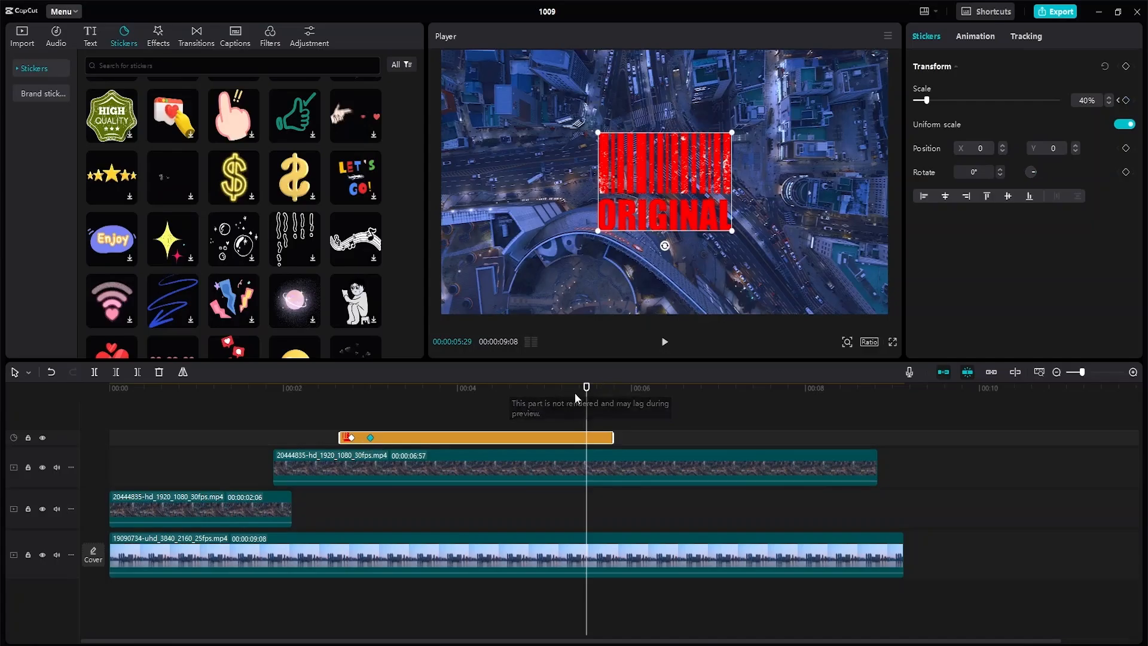
{"action": "left_click", "coordinate": [317, 400]}
{"action": "key", "text": "space"}
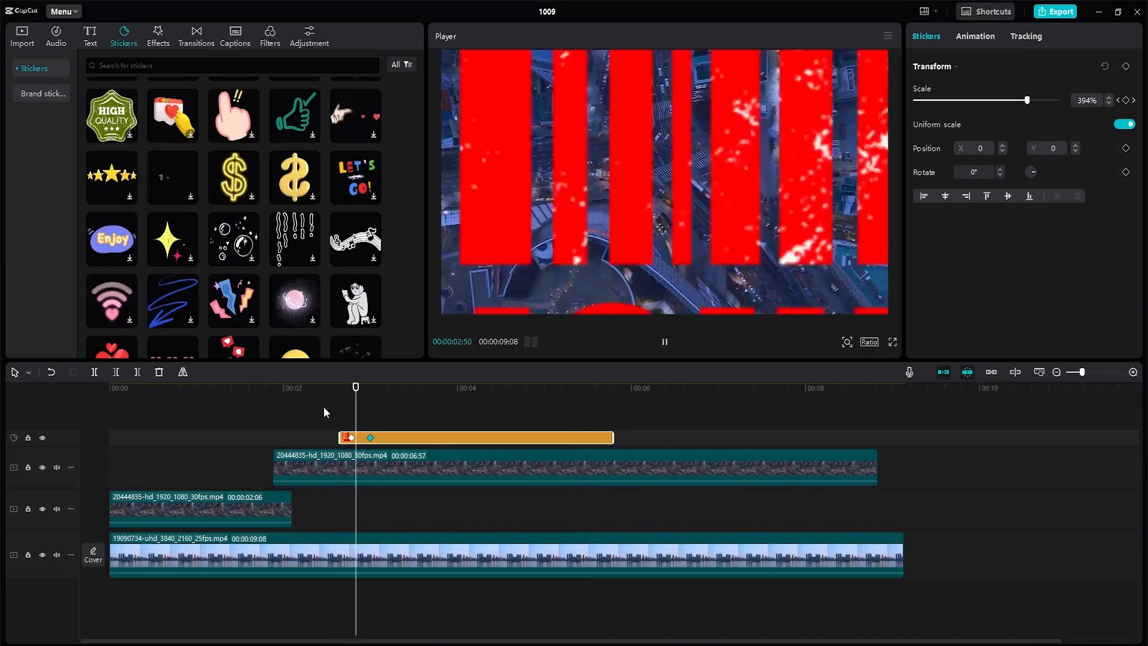
{"action": "key", "text": "space"}
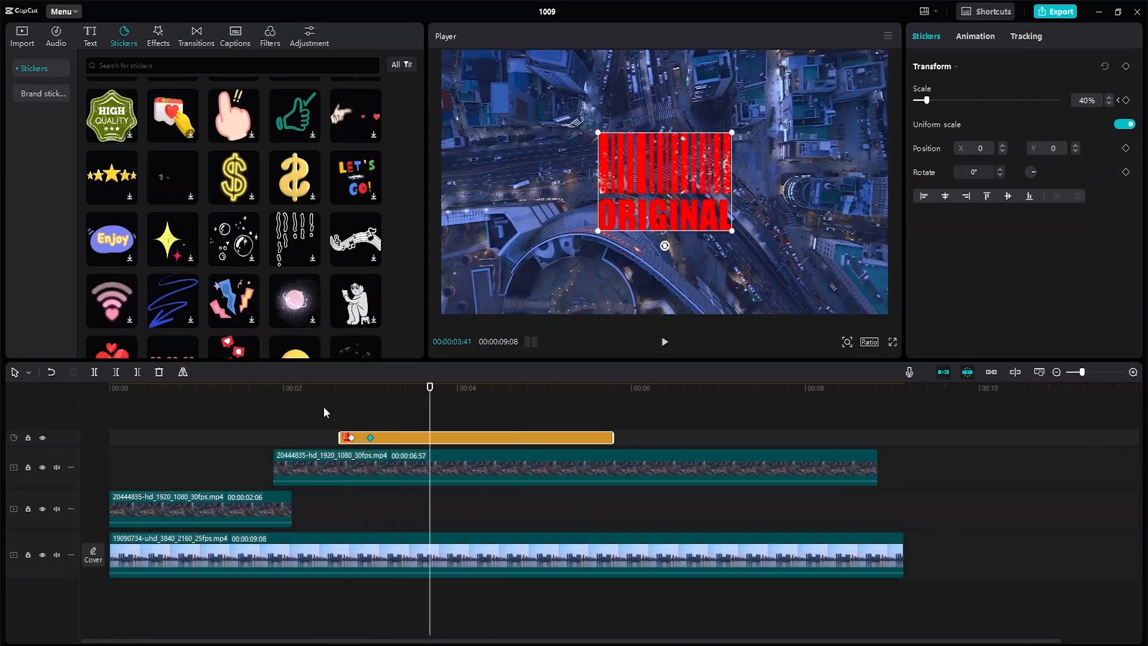
- Move the sticker's 40% scale keyframe to about 00:00:03:09, and play the animation
{"action": "left_click", "coordinate": [370, 438]}
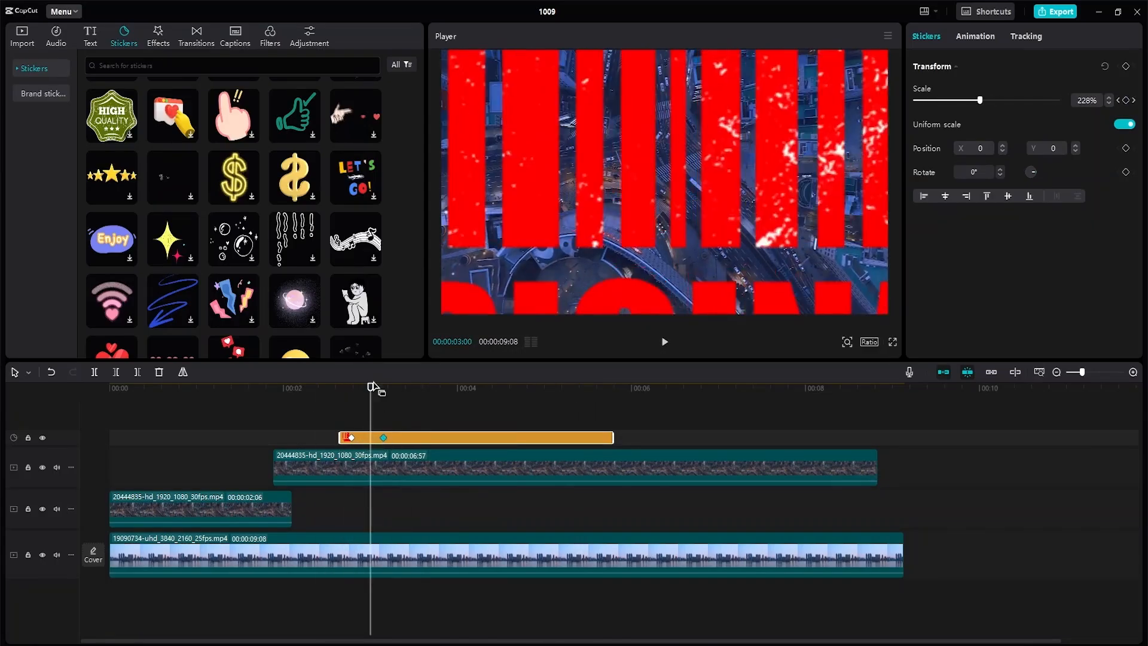
{"action": "left_click_drag", "start_coordinate": [371, 387], "coordinate": [338, 398]}
{"action": "key", "text": "space"}
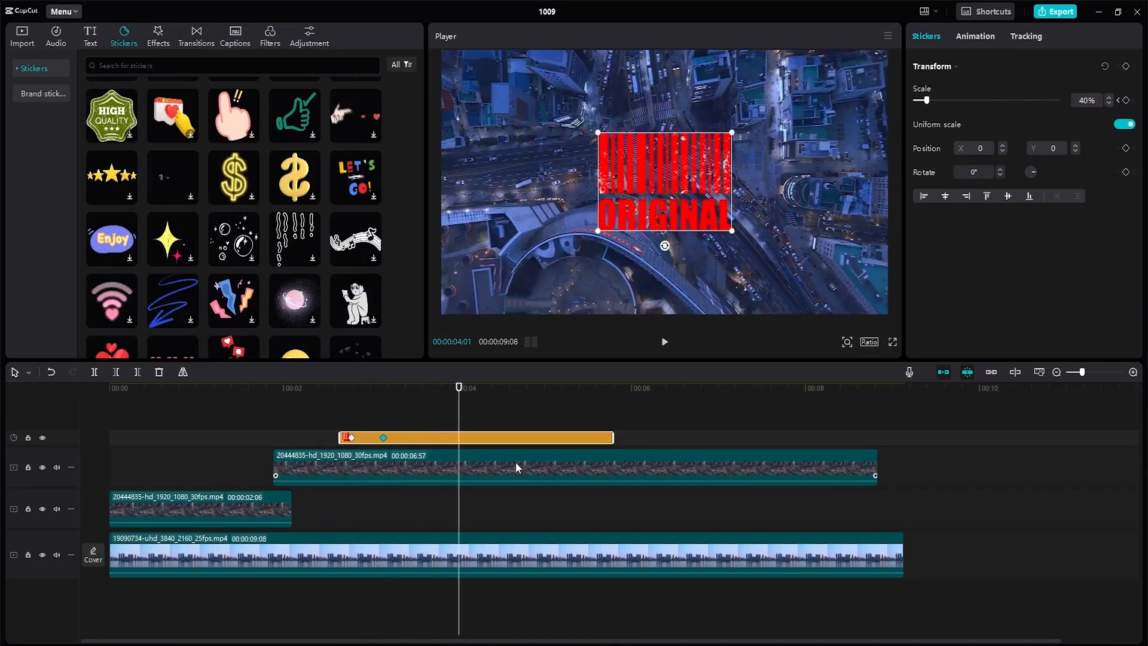
- Add a 40% scale keyframe to the sticker at 00:00:05:33, and go to the sticker's end at 00:00:05:47
{"action": "left_click_drag", "start_coordinate": [457, 392], "coordinate": [593, 399]}
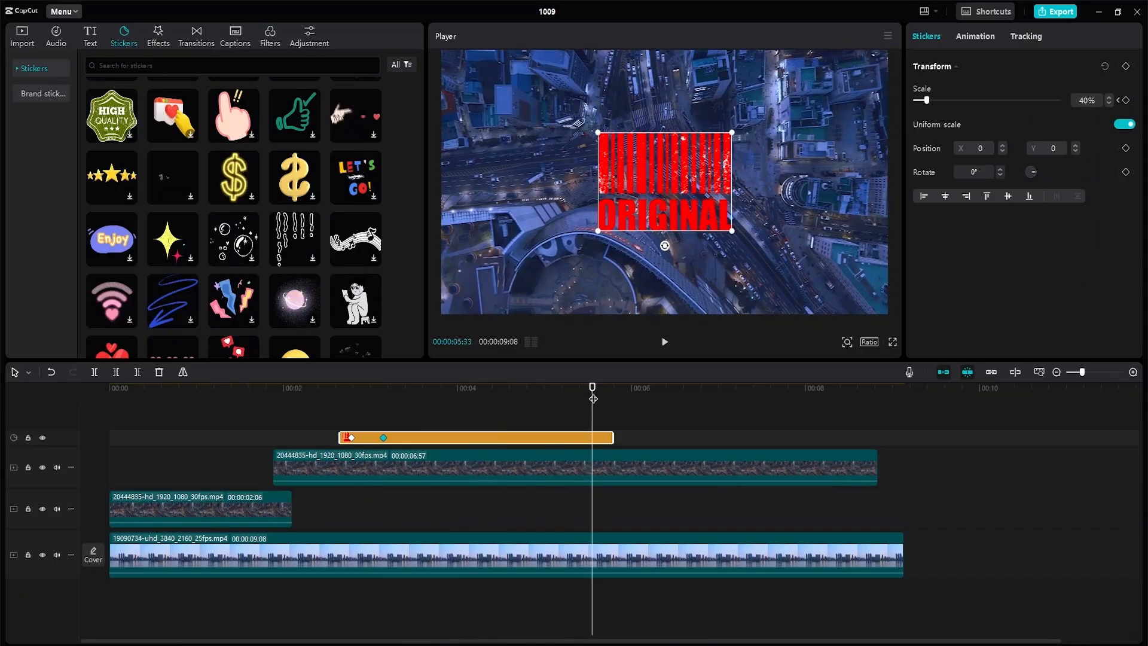
{"action": "left_click", "coordinate": [1127, 101]}
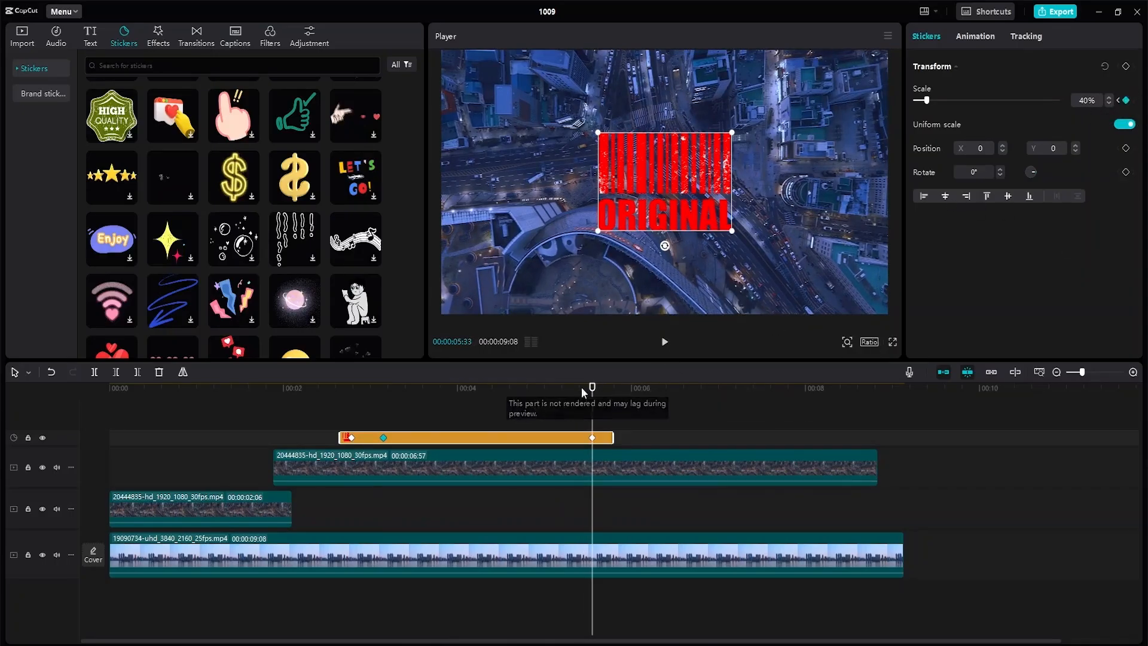
{"action": "left_click_drag", "start_coordinate": [593, 389], "coordinate": [613, 390]}
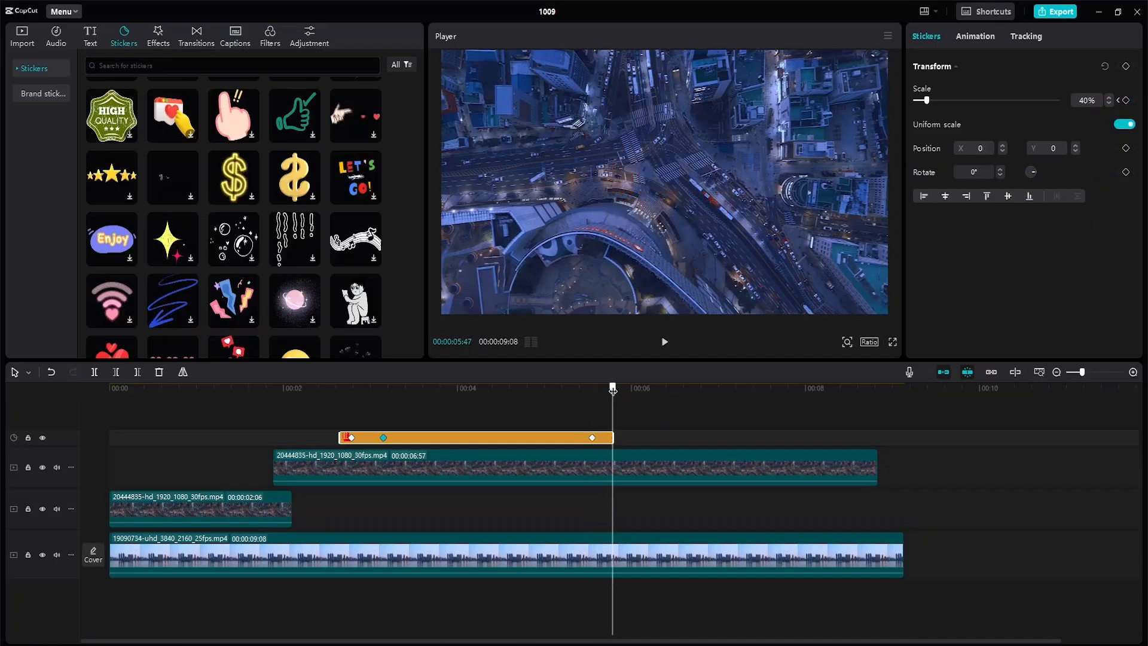
- Set the ORIGINAL sticker's scale to 1% at its end at 00:00:05:47, and play the animation
{"action": "left_click_drag", "start_coordinate": [928, 101], "coordinate": [870, 98]}
{"action": "left_click_drag", "start_coordinate": [613, 392], "coordinate": [257, 399]}
{"action": "key", "text": "space"}
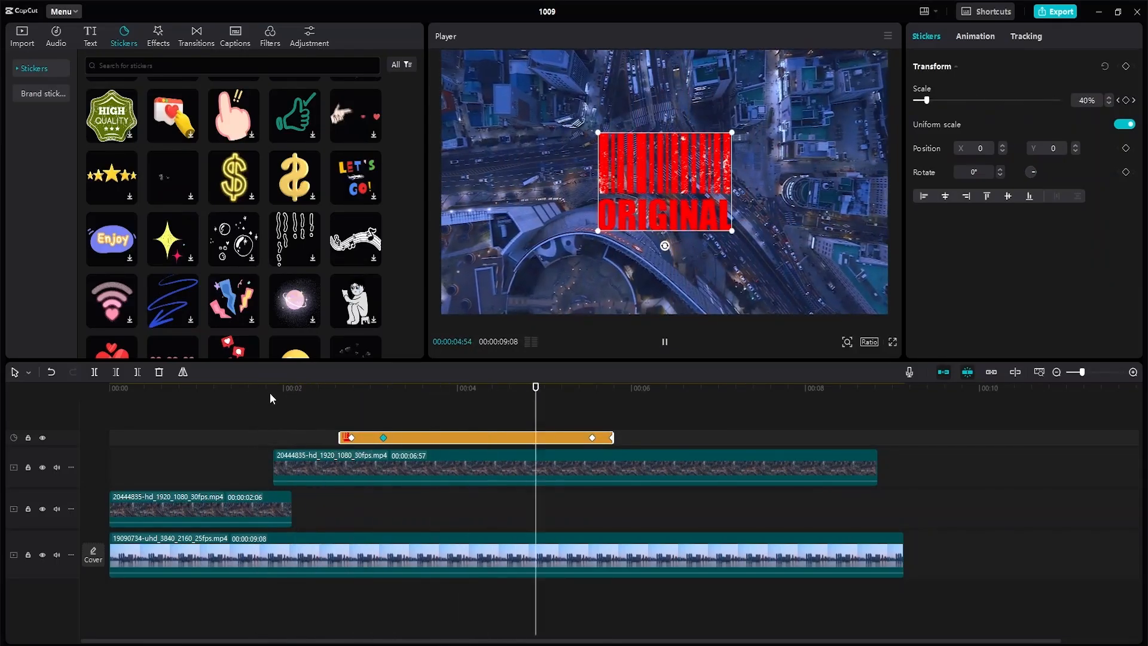
{"action": "key", "text": "space"}
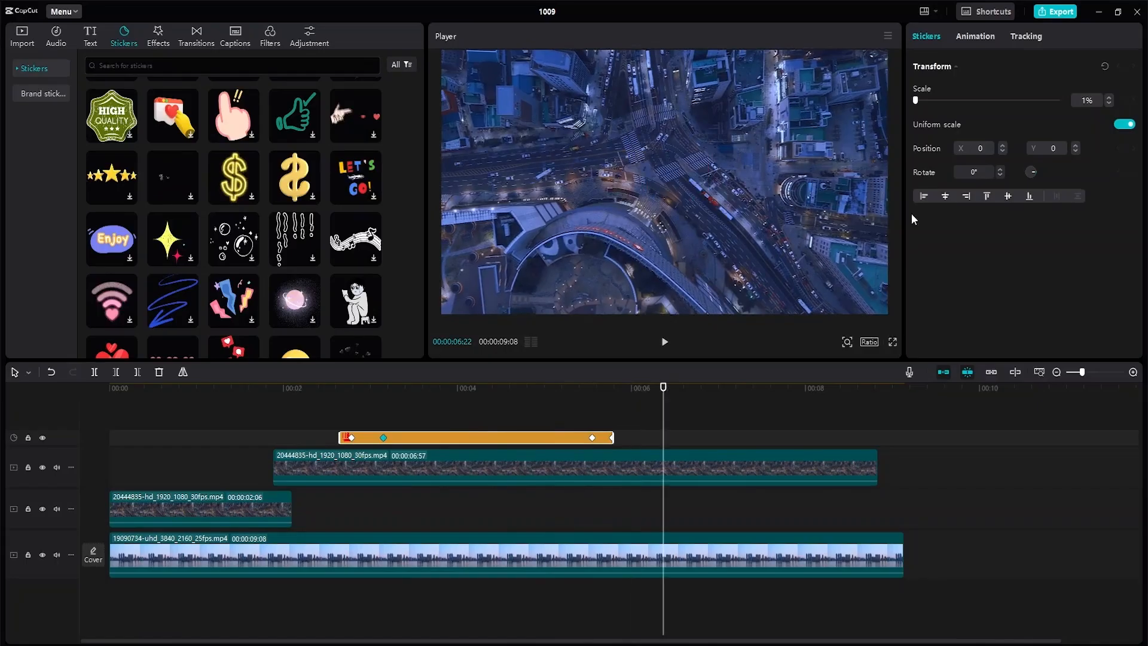
- Apply the Bounce In entrance animation to the ORIGINAL sticker, and play the result
{"action": "left_click", "coordinate": [983, 37]}
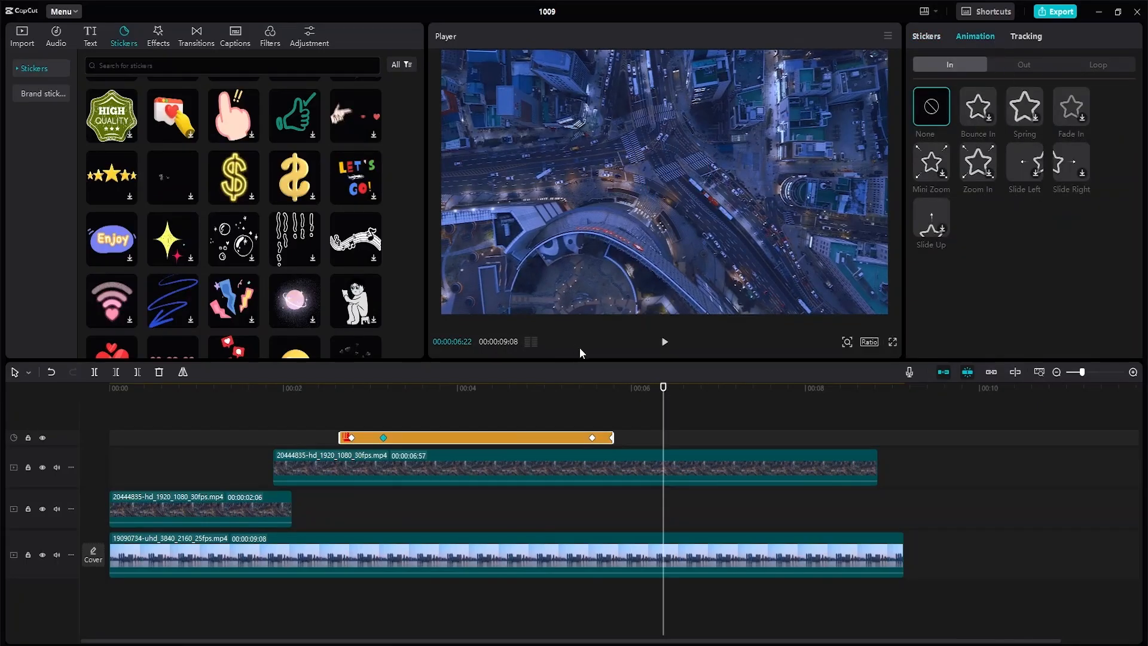
{"action": "left_click_drag", "start_coordinate": [663, 388], "coordinate": [463, 388]}
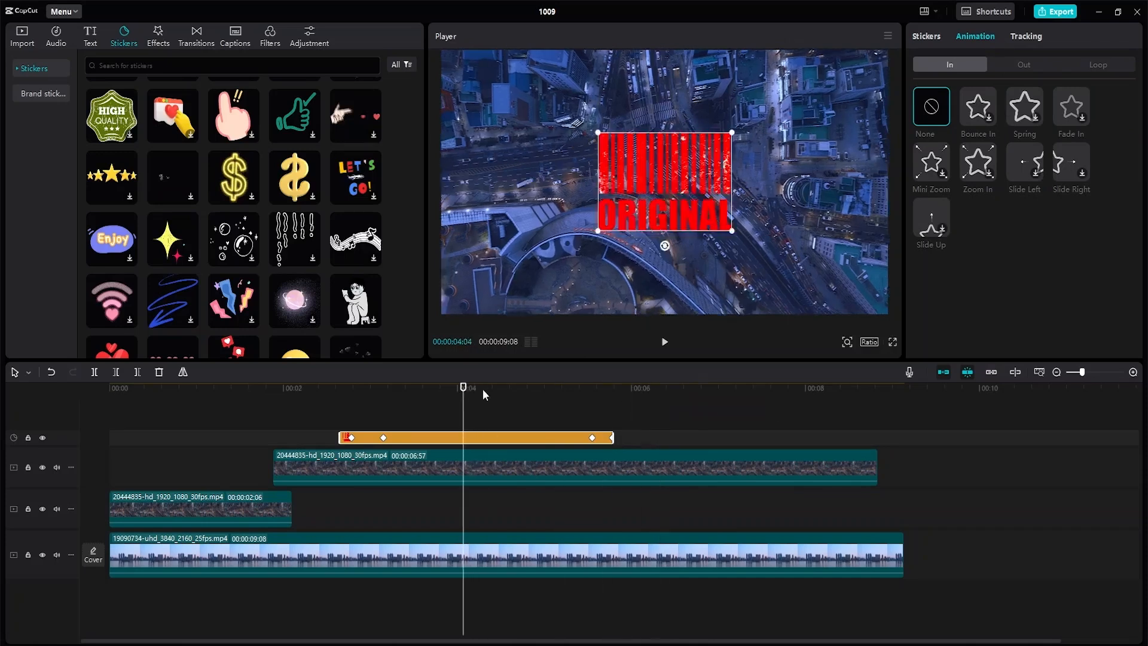
{"action": "left_click", "coordinate": [979, 114]}
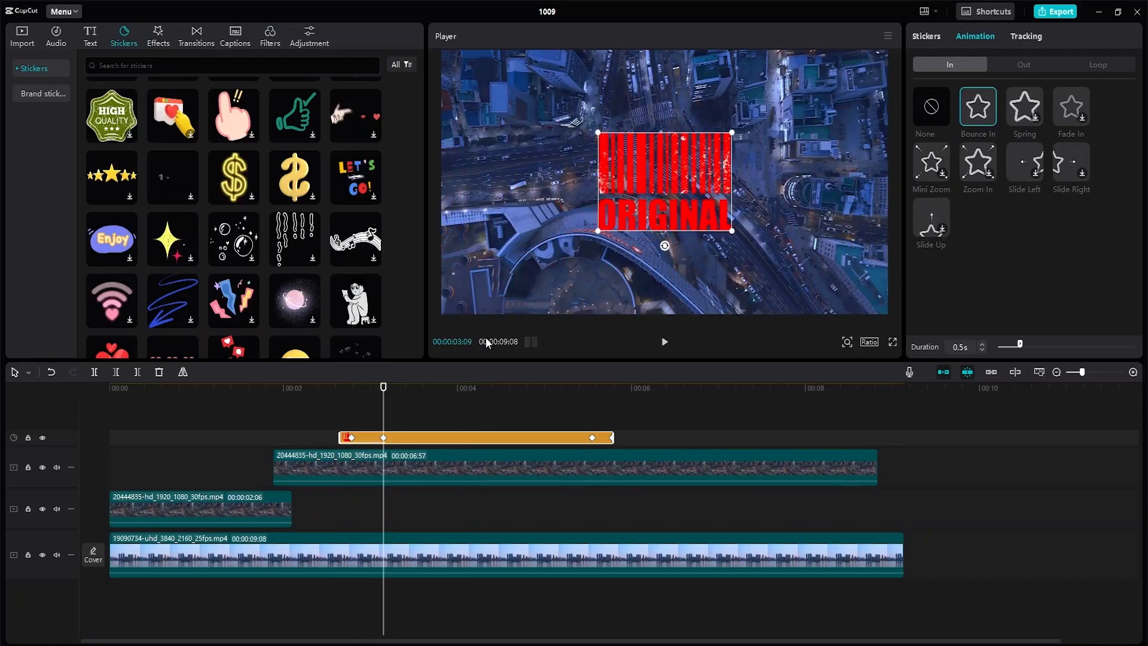
{"action": "left_click_drag", "start_coordinate": [383, 387], "coordinate": [302, 399]}
{"action": "key", "text": "space"}
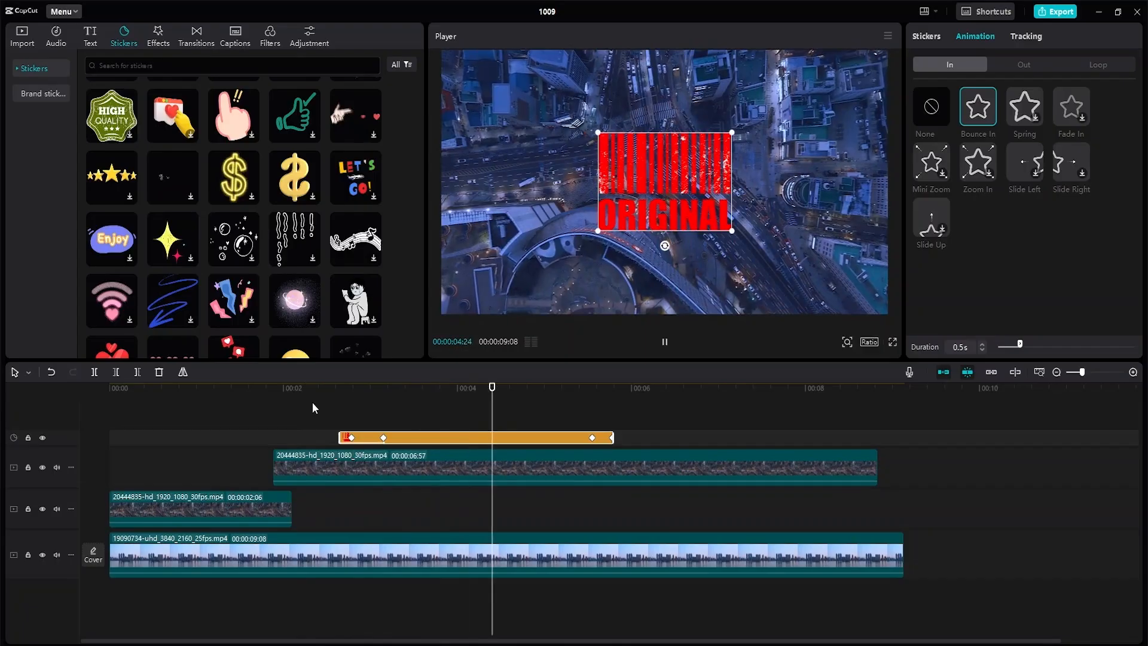
{"action": "key", "text": "space"}
- Apply the Bounce Out exit animation to the ORIGINAL sticker, and play the result
{"action": "left_click", "coordinate": [1026, 61]}
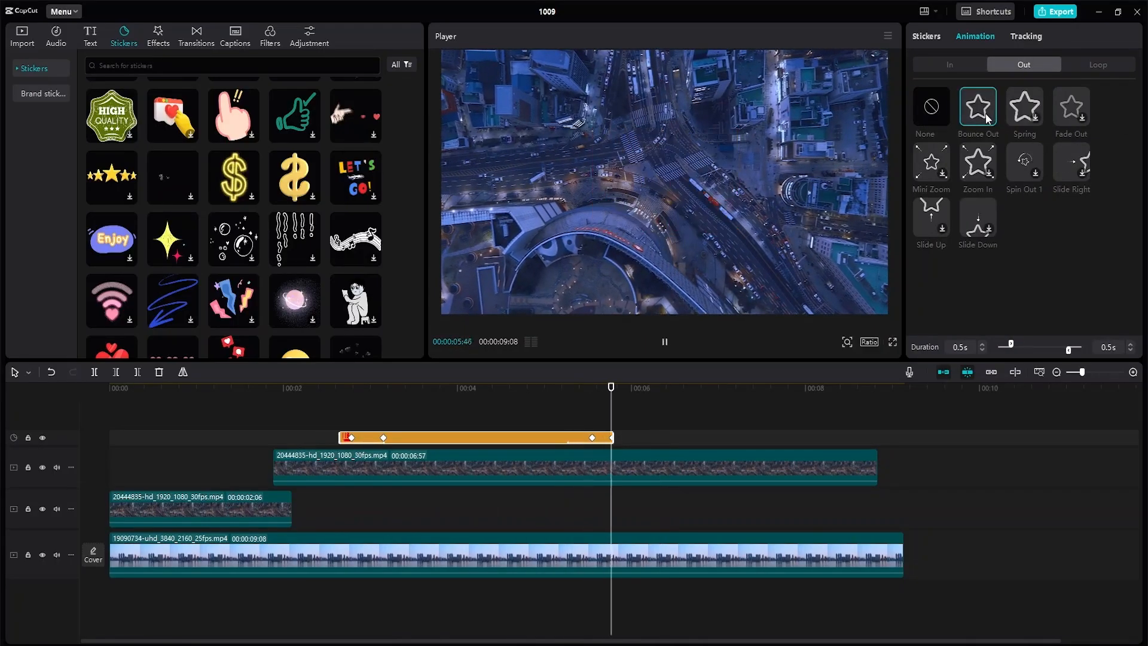
{"action": "left_click_drag", "start_coordinate": [185, 415], "coordinate": [300, 427]}
{"action": "key", "text": "space"}
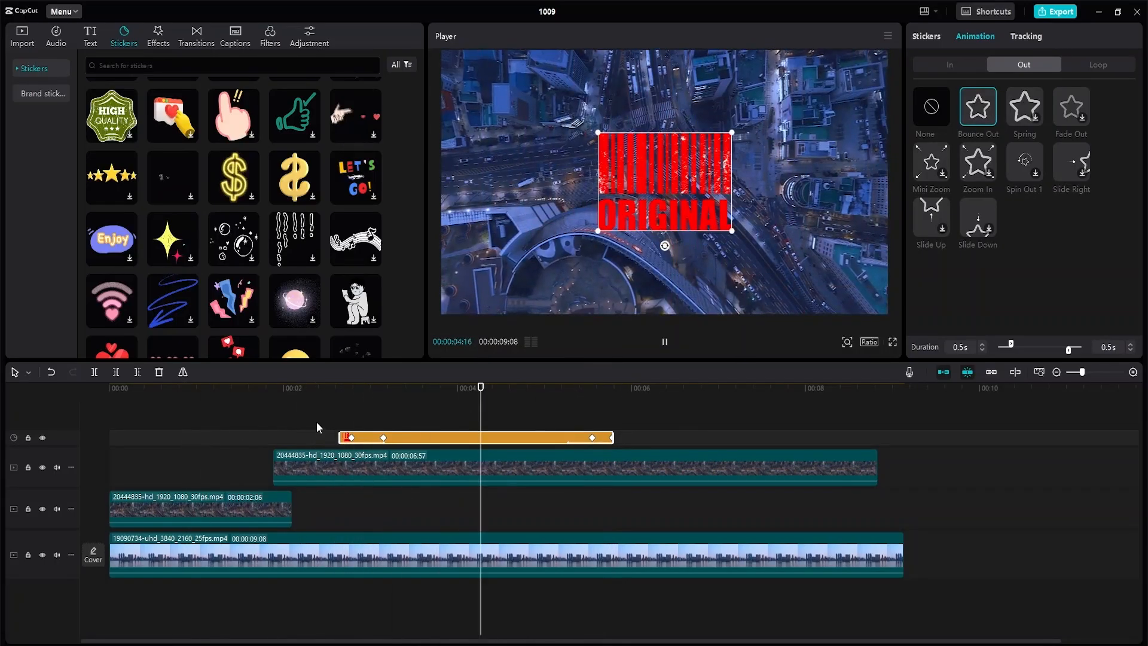
{"action": "key", "text": "space"}
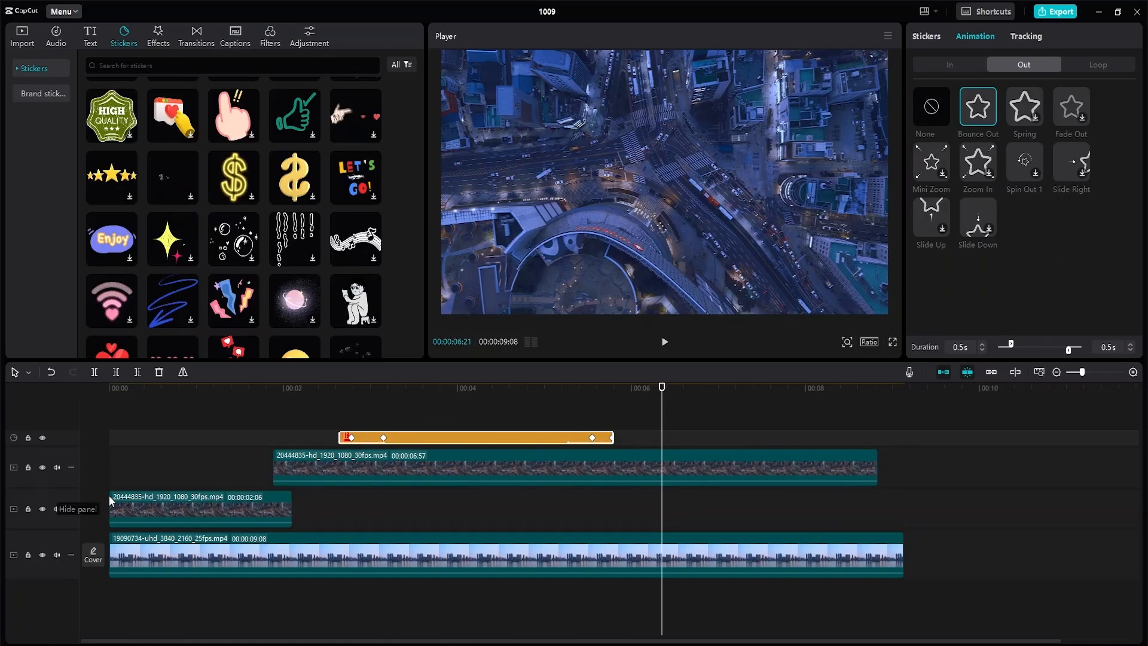
- Search the music library for "city"
{"action": "left_click", "coordinate": [56, 38]}
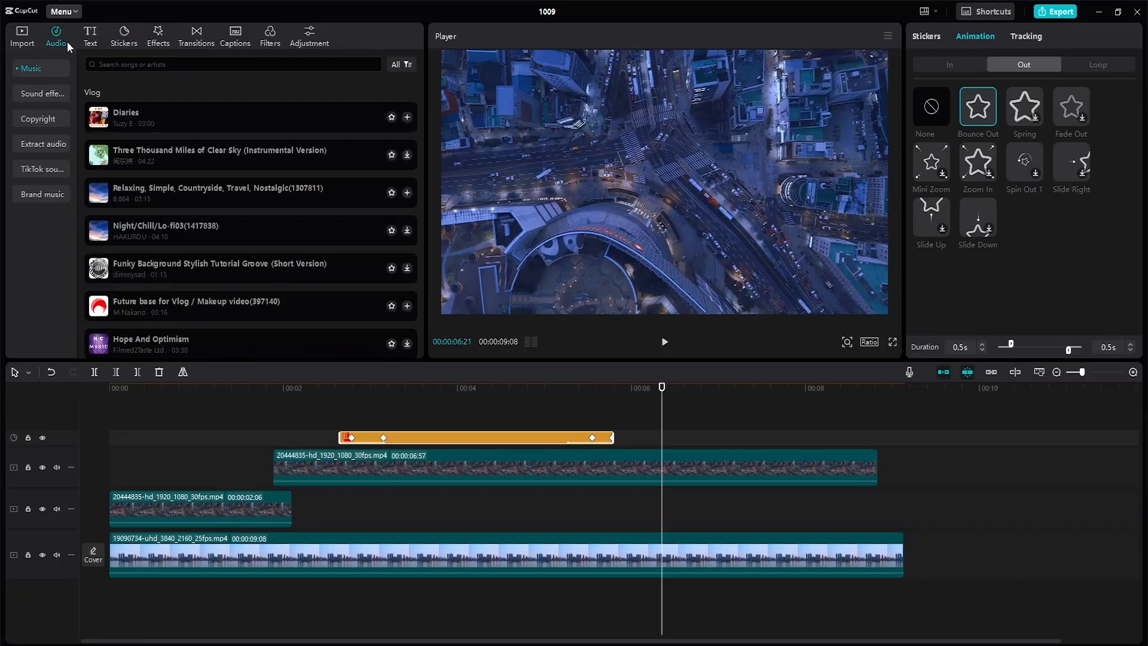
{"action": "left_click", "coordinate": [97, 64]}
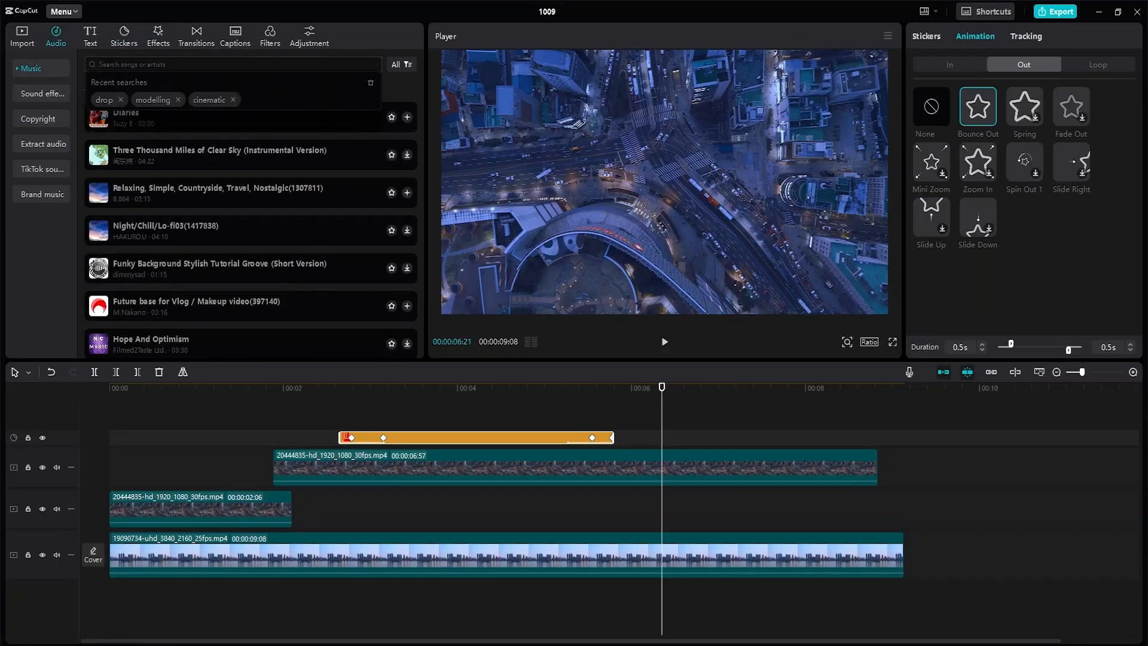
{"action": "type", "text": "city"}
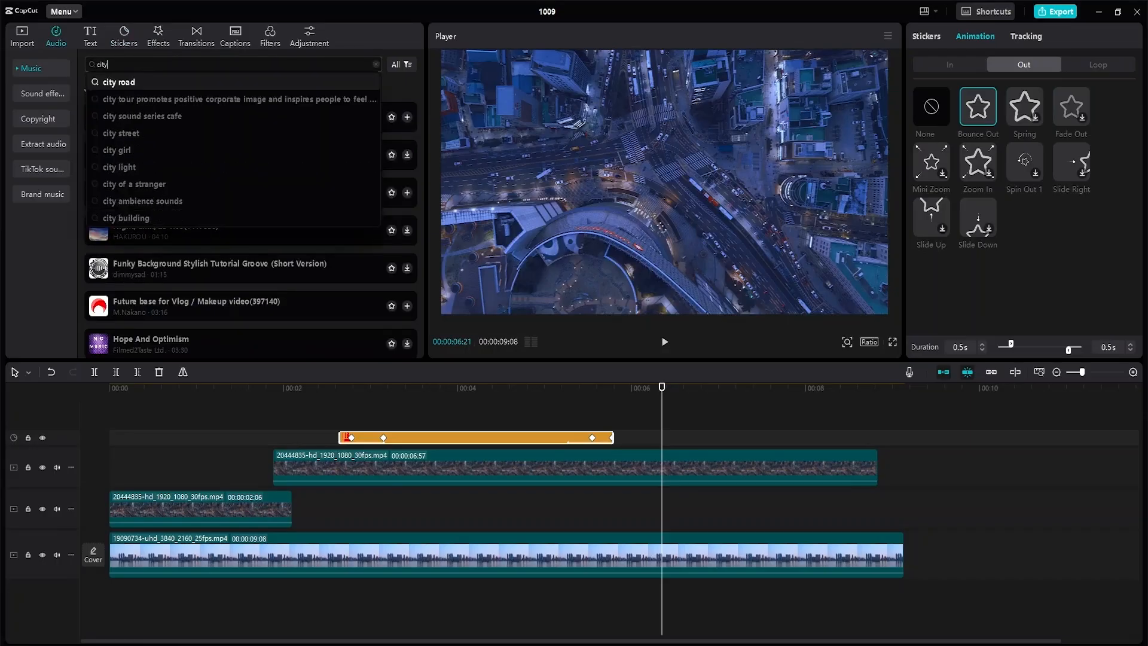
{"action": "key", "text": "Return"}
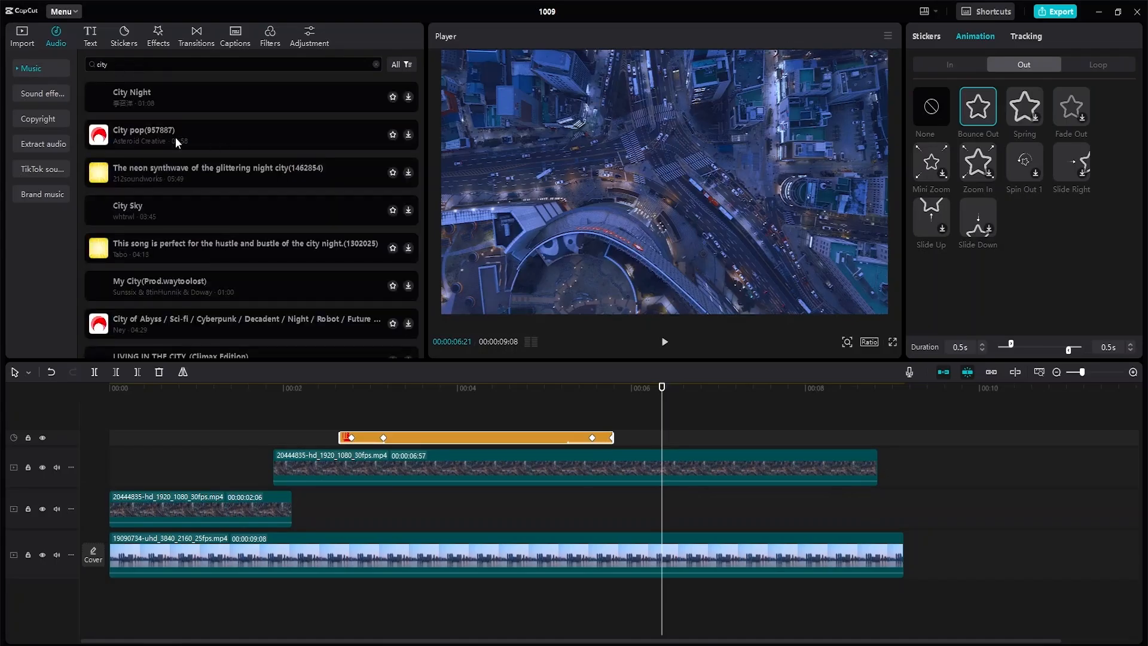
- Preview several of the city tracks, and add My City(Prod.waytoolost) below the skyline clip at the timeline's start
{"action": "left_click", "coordinate": [166, 217]}
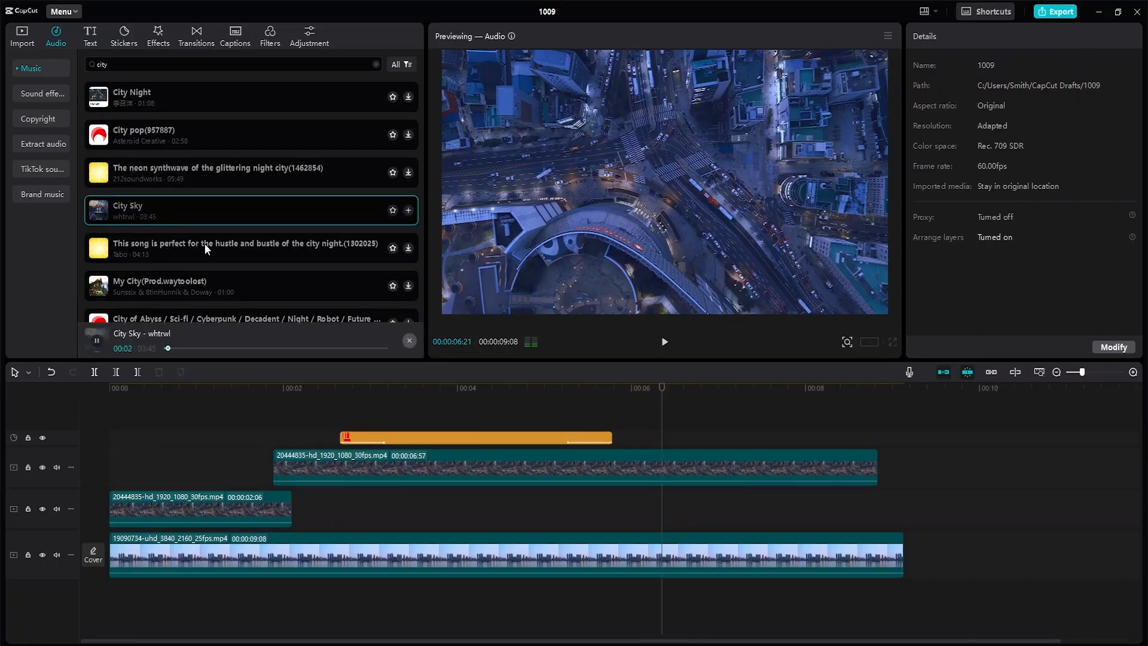
{"action": "left_click", "coordinate": [177, 264]}
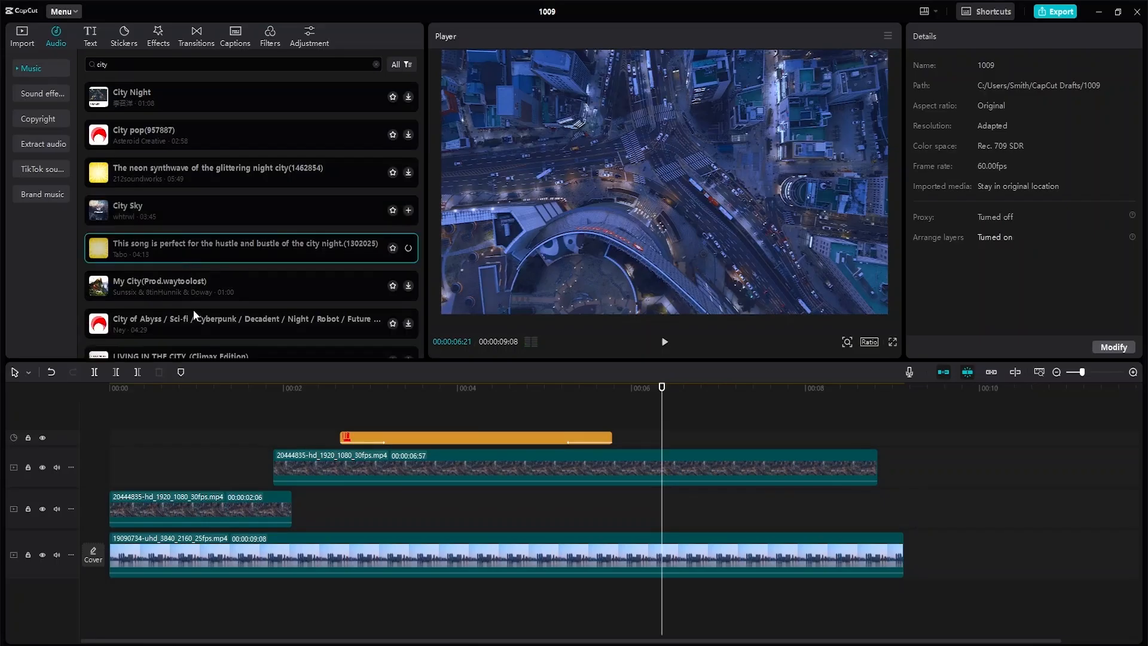
{"action": "left_click", "coordinate": [183, 289]}
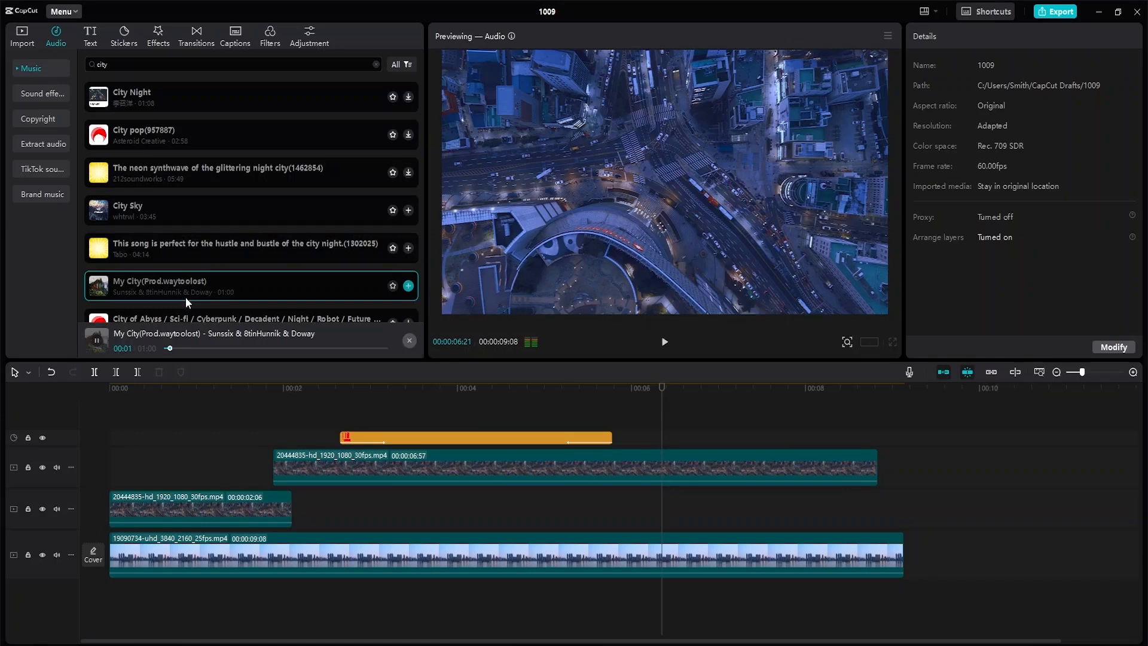
{"action": "left_click_drag", "start_coordinate": [180, 284], "coordinate": [111, 597]}
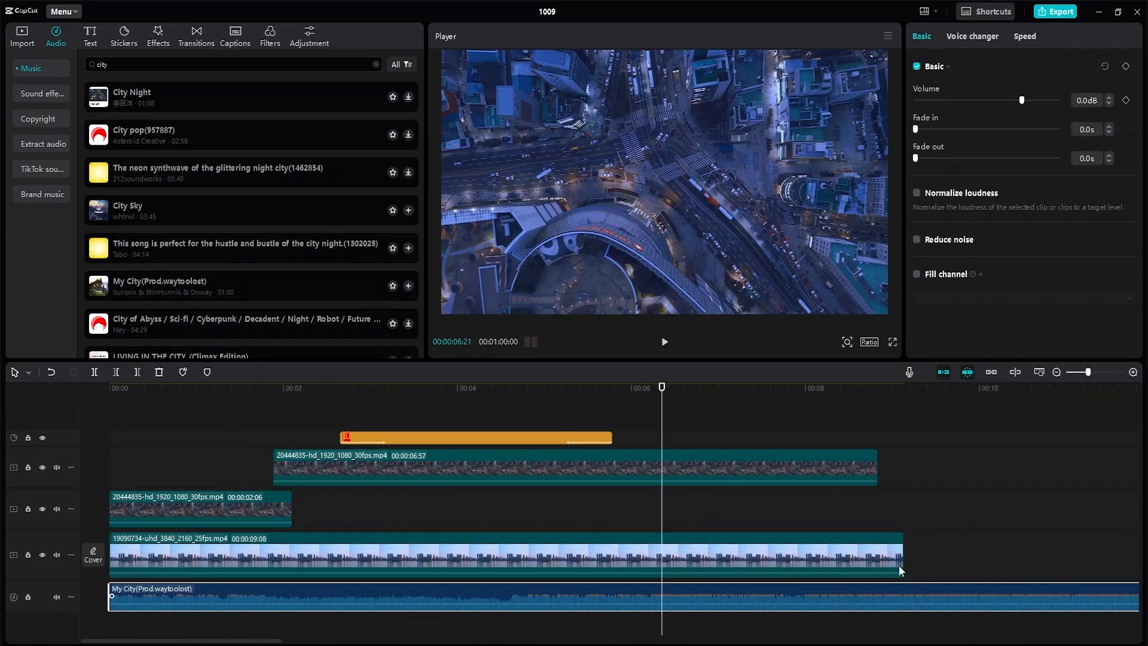
- Split the My City music track at the skyline clip's end at 00:00:09:08, and delete the part after it
{"action": "left_click_drag", "start_coordinate": [660, 394], "coordinate": [785, 387]}
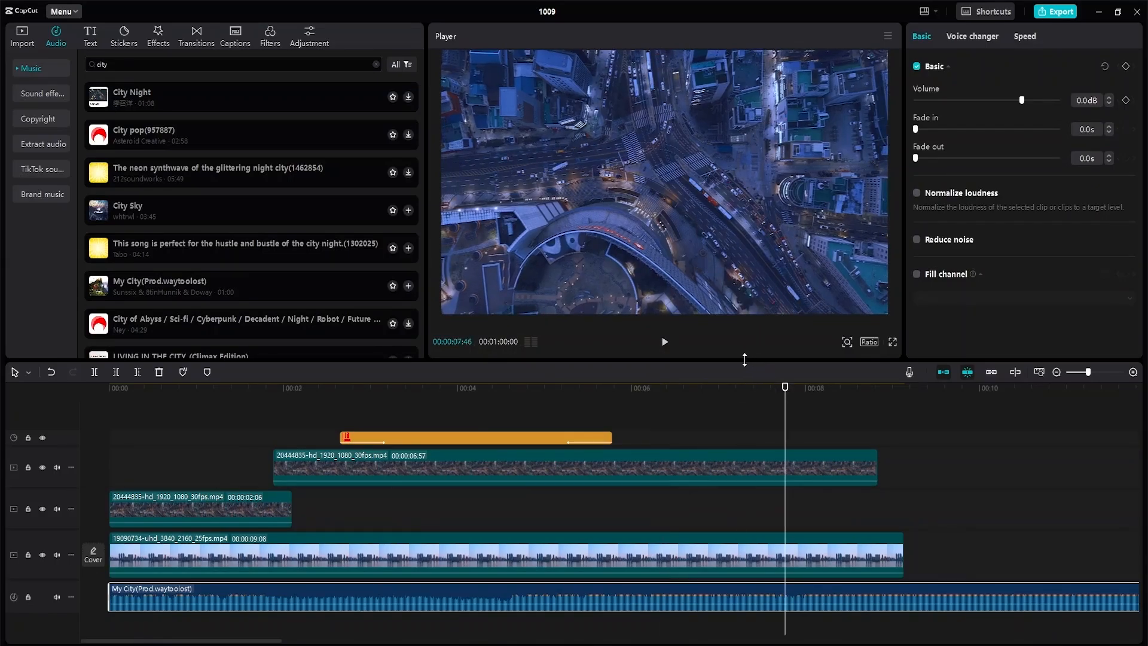
{"action": "left_click_drag", "start_coordinate": [785, 390], "coordinate": [907, 424]}
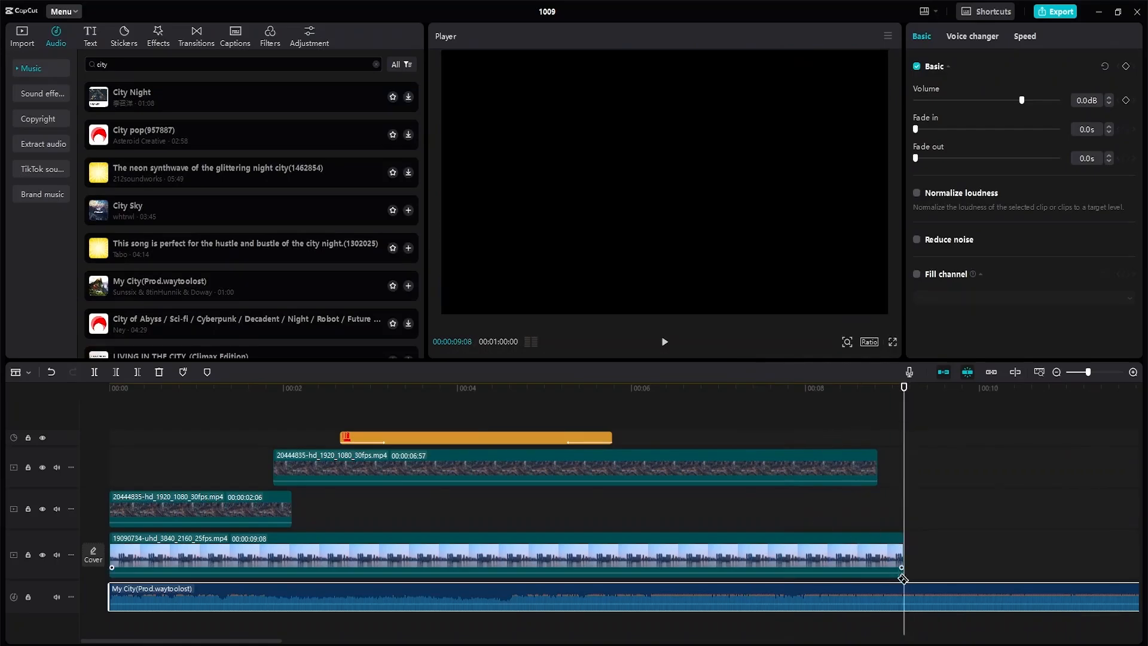
{"action": "key", "text": "ctrl+b"}
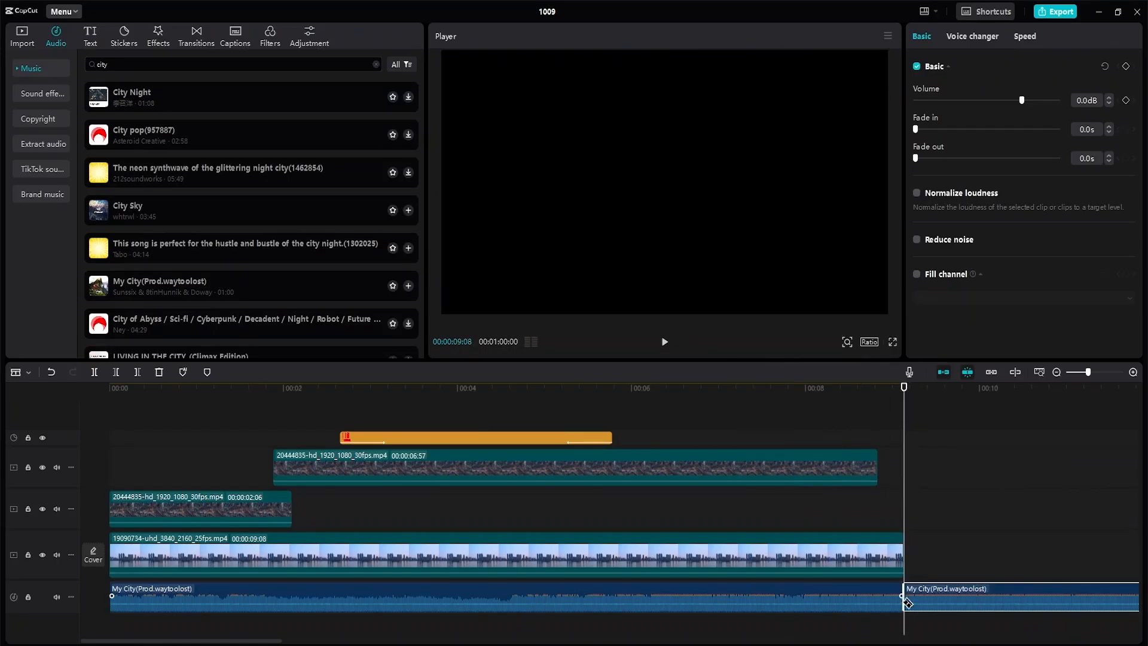
{"action": "left_click", "coordinate": [28, 372]}
{"action": "left_click", "coordinate": [47, 389]}
{"action": "key", "text": "Delete"}
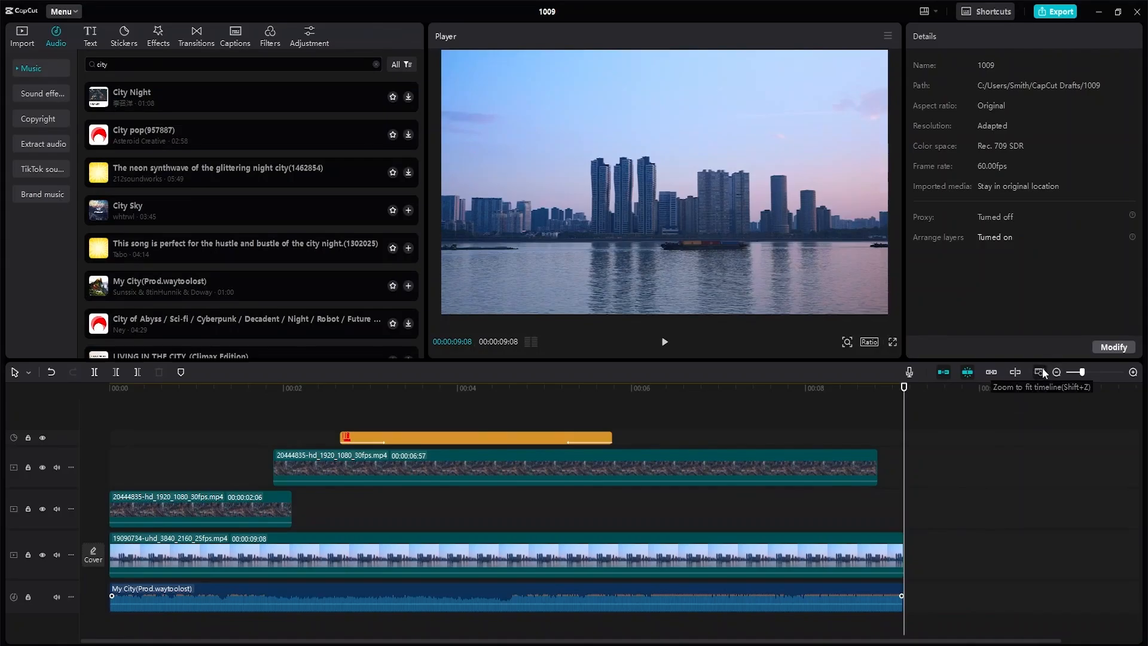
- Extend the end of the upper aerial traffic clip to the skyline clip's end at 00:00:09:08, and play the video from the start
{"action": "left_click_drag", "start_coordinate": [904, 397], "coordinate": [938, 423]}
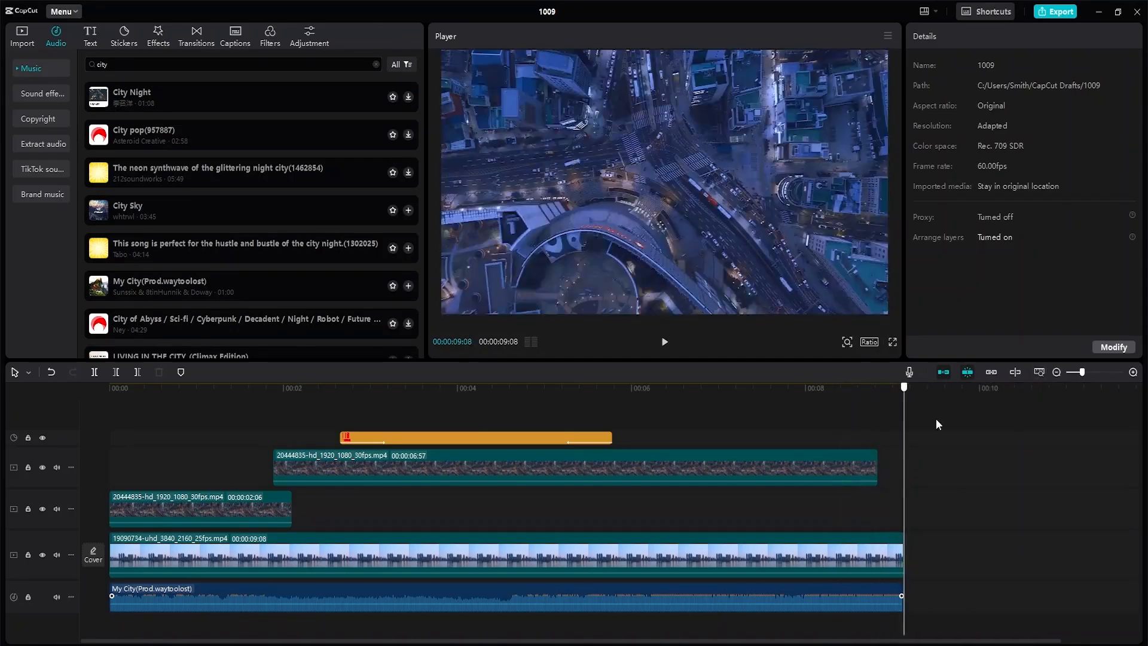
{"action": "left_click", "coordinate": [863, 468]}
{"action": "left_click_drag", "start_coordinate": [874, 469], "coordinate": [904, 469]}
{"action": "left_click_drag", "start_coordinate": [904, 392], "coordinate": [2, 568]}
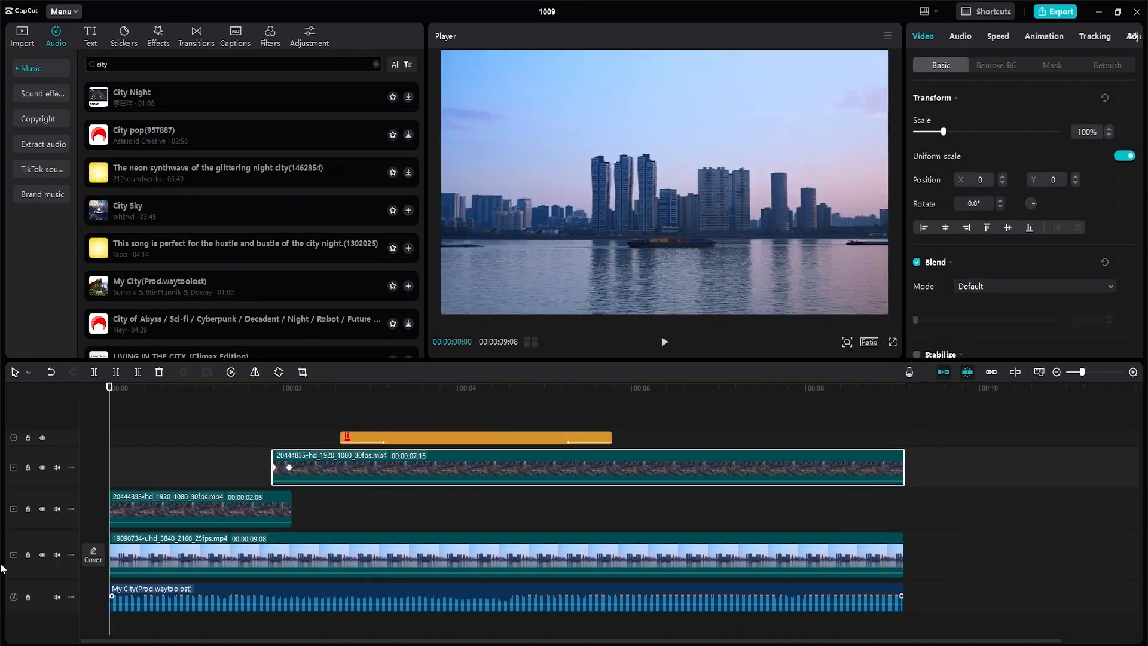
{"action": "key", "text": "space"}
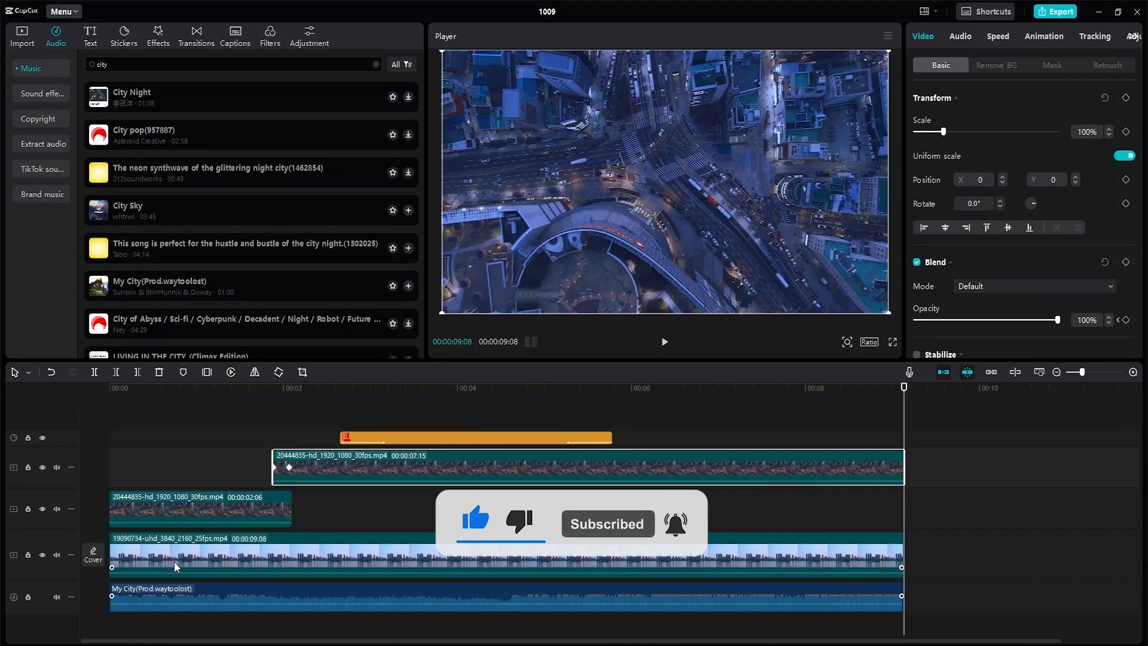
{"action": "key", "text": "space"}
{"action": "key", "text": "space"}
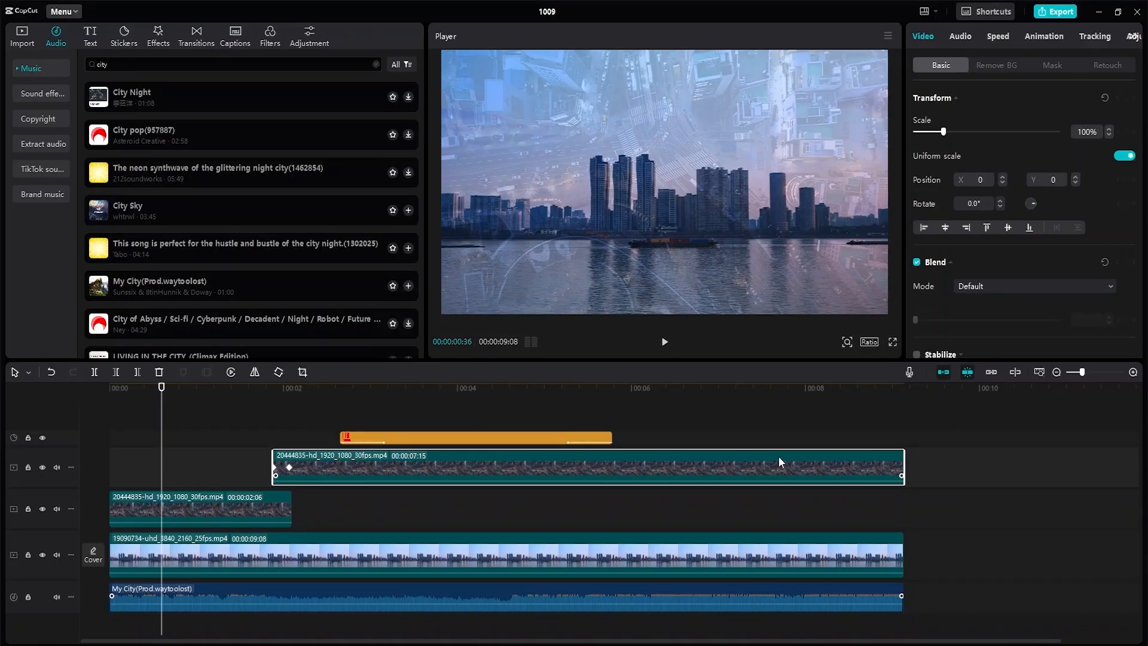
- Open the export settings and name the video "Double Exposure Effect"
{"action": "left_click", "coordinate": [1049, 13]}
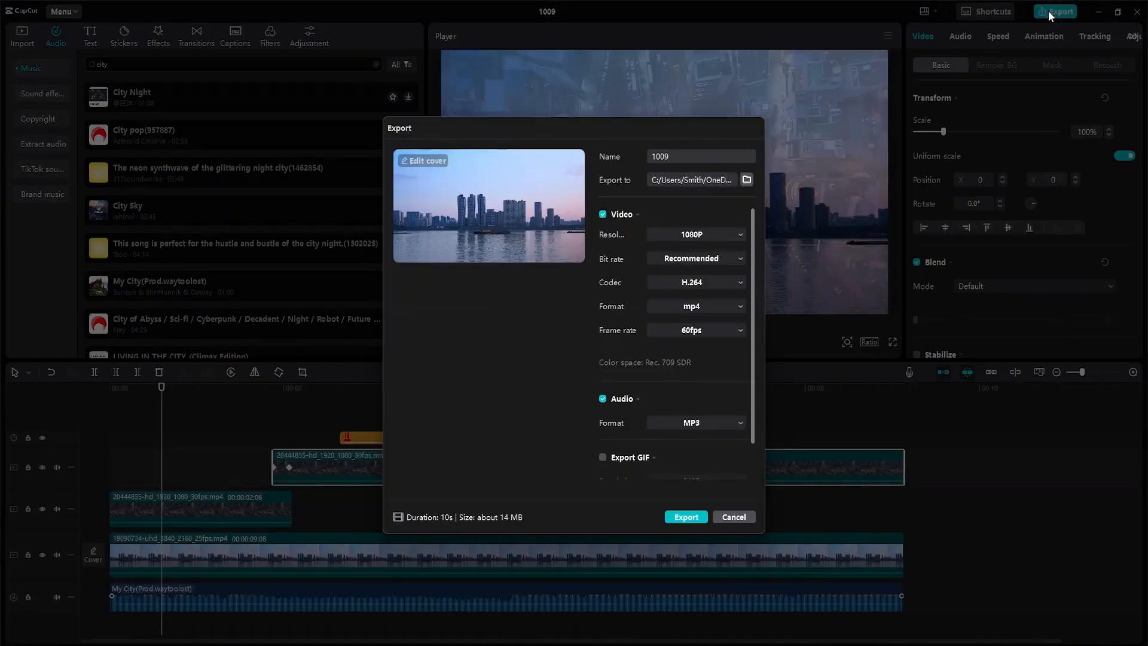
{"action": "double_click", "coordinate": [685, 156]}
{"action": "key", "text": "BackSpace"}
{"action": "type", "text": "Double Exposure Effec"}
- Set the export location to the Advance Capcut Tutorial Resource File folder on the Desktop
{"action": "left_click", "coordinate": [747, 179]}
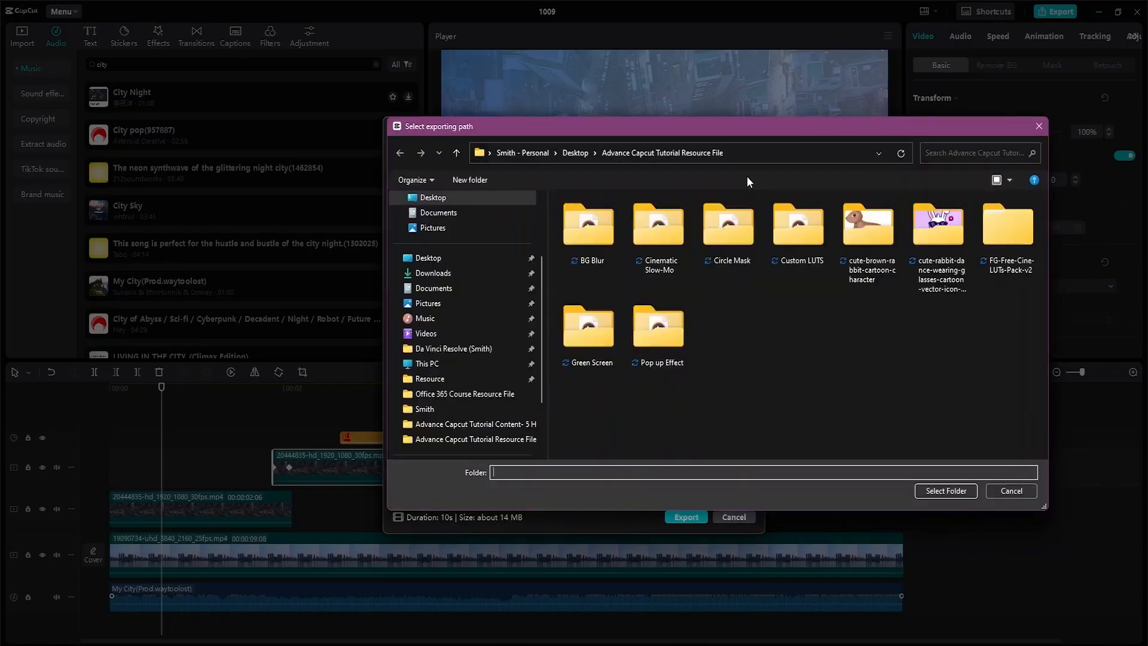
{"action": "left_click", "coordinate": [478, 256]}
{"action": "double_click", "coordinate": [648, 257]}
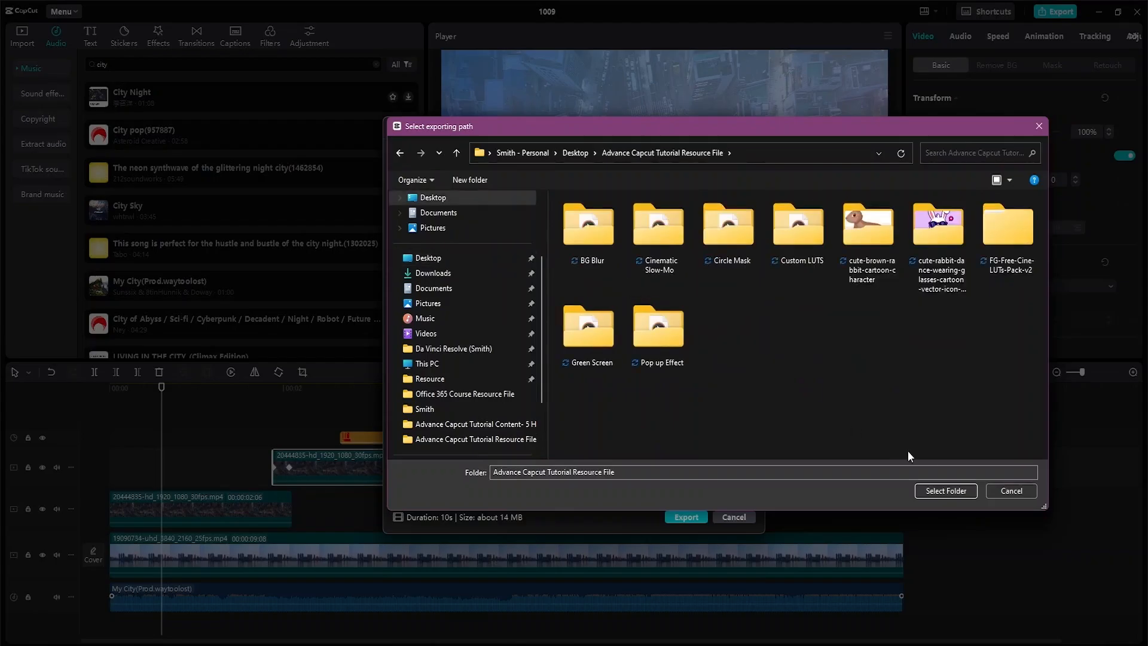
{"action": "left_click", "coordinate": [946, 493]}
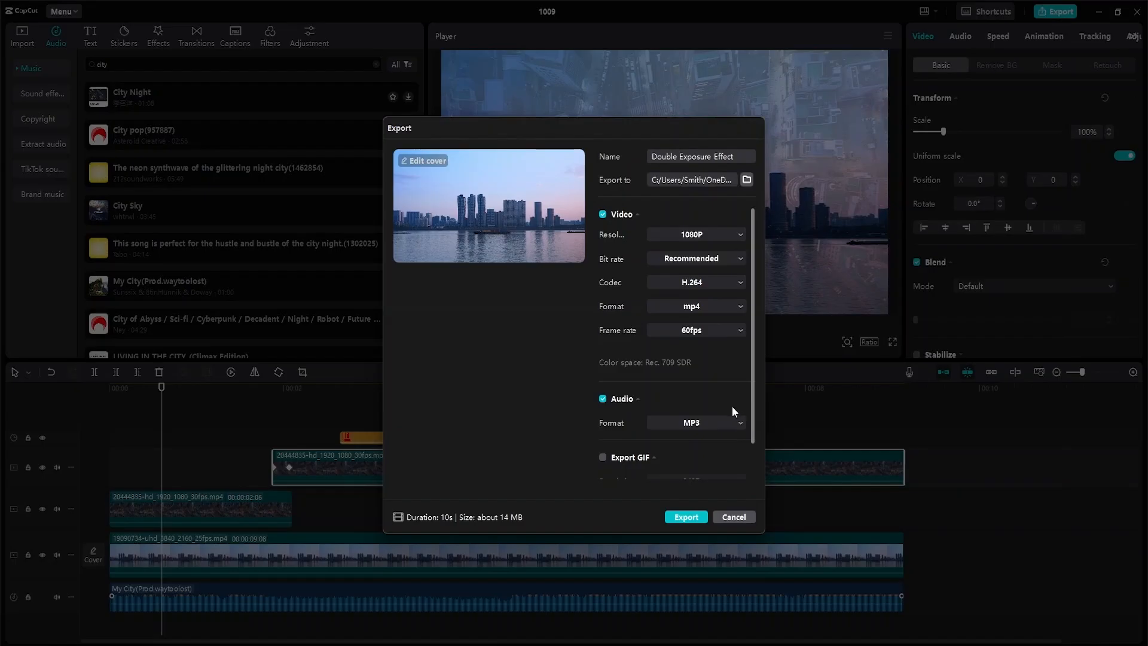
{"action": "left_click", "coordinate": [602, 398]}
{"action": "scroll", "coordinate": [661, 383], "scroll_direction": "down", "scroll_amount": 1}
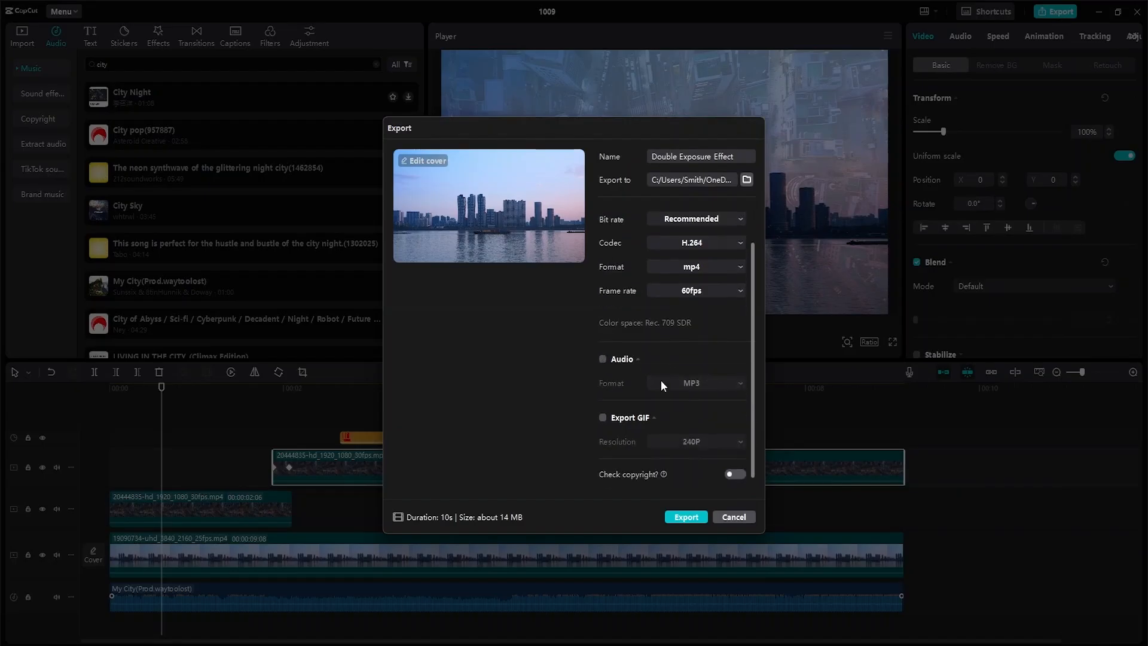
{"action": "scroll", "coordinate": [693, 365], "scroll_direction": "up", "scroll_amount": 1}
{"action": "scroll", "coordinate": [687, 382], "scroll_direction": "down", "scroll_amount": 1}
{"action": "left_click", "coordinate": [603, 361]}
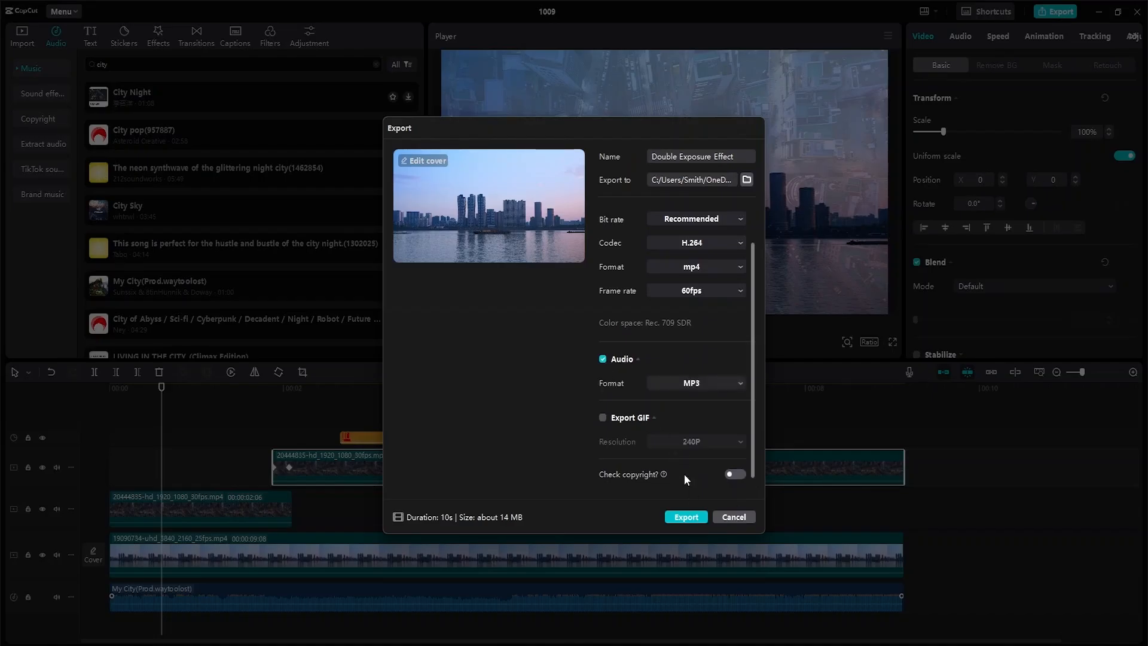